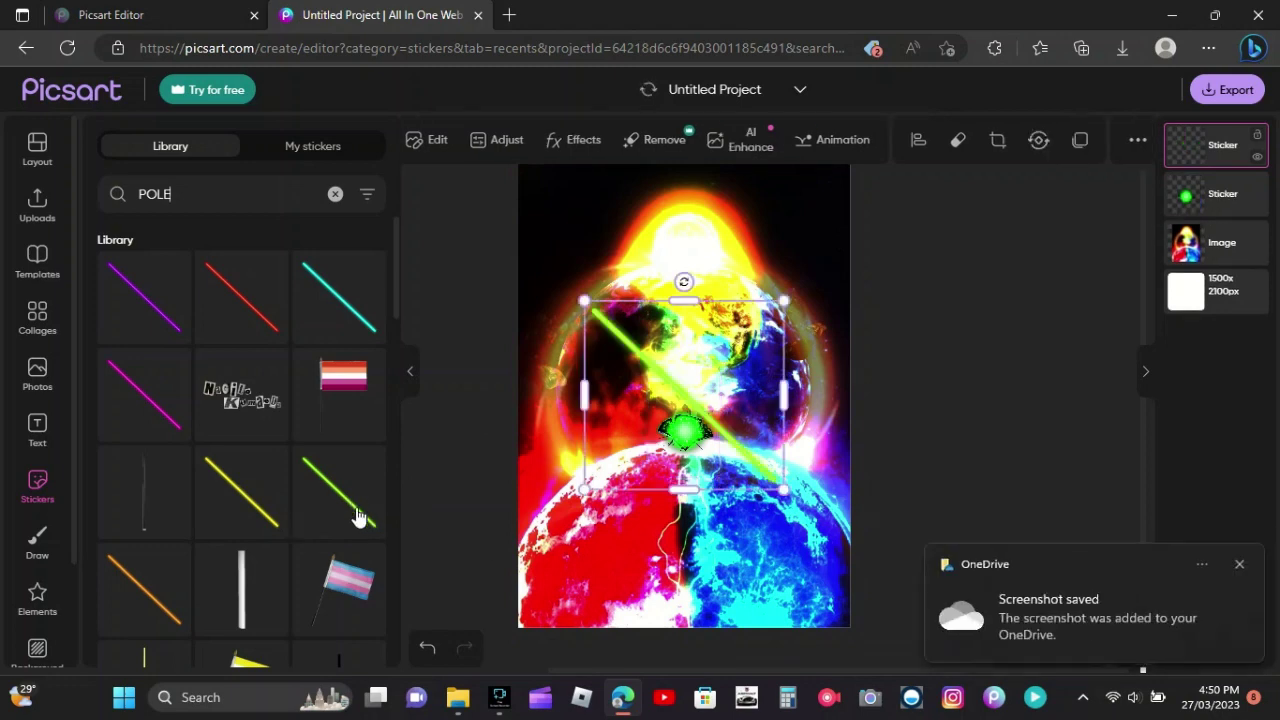
Step: Add another green light beam sticker, rotate it upright and enlarge it to span most of the poster's height
{"action": "left_click", "coordinate": [355, 509]}
{"action": "left_click_drag", "start_coordinate": [685, 275], "coordinate": [766, 313]}
{"action": "left_click_drag", "start_coordinate": [687, 420], "coordinate": [690, 343]}
{"action": "left_click_drag", "start_coordinate": [691, 455], "coordinate": [733, 617]}
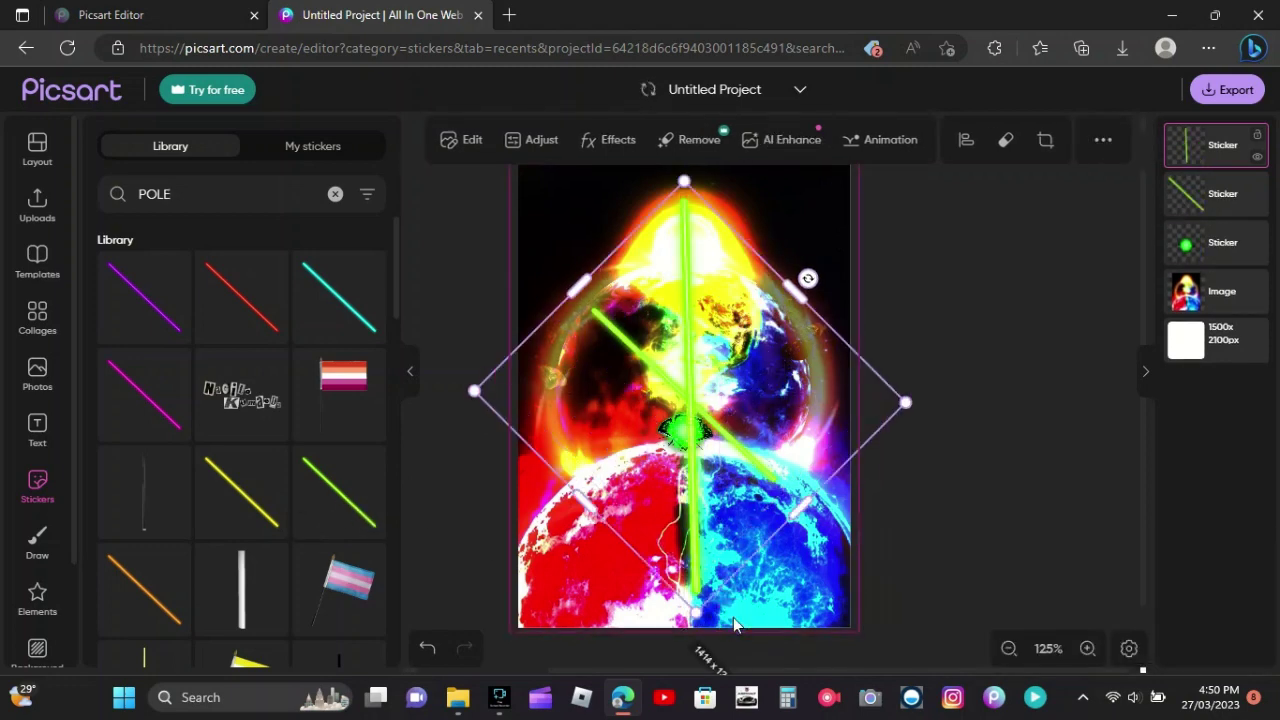
Step: Move the upright beam up over the green glow and delete the old diagonal beam
{"action": "left_click_drag", "start_coordinate": [742, 540], "coordinate": [730, 438]}
{"action": "left_click", "coordinate": [770, 477]}
{"action": "key", "text": "Delete"}
{"action": "left_click", "coordinate": [690, 405]}
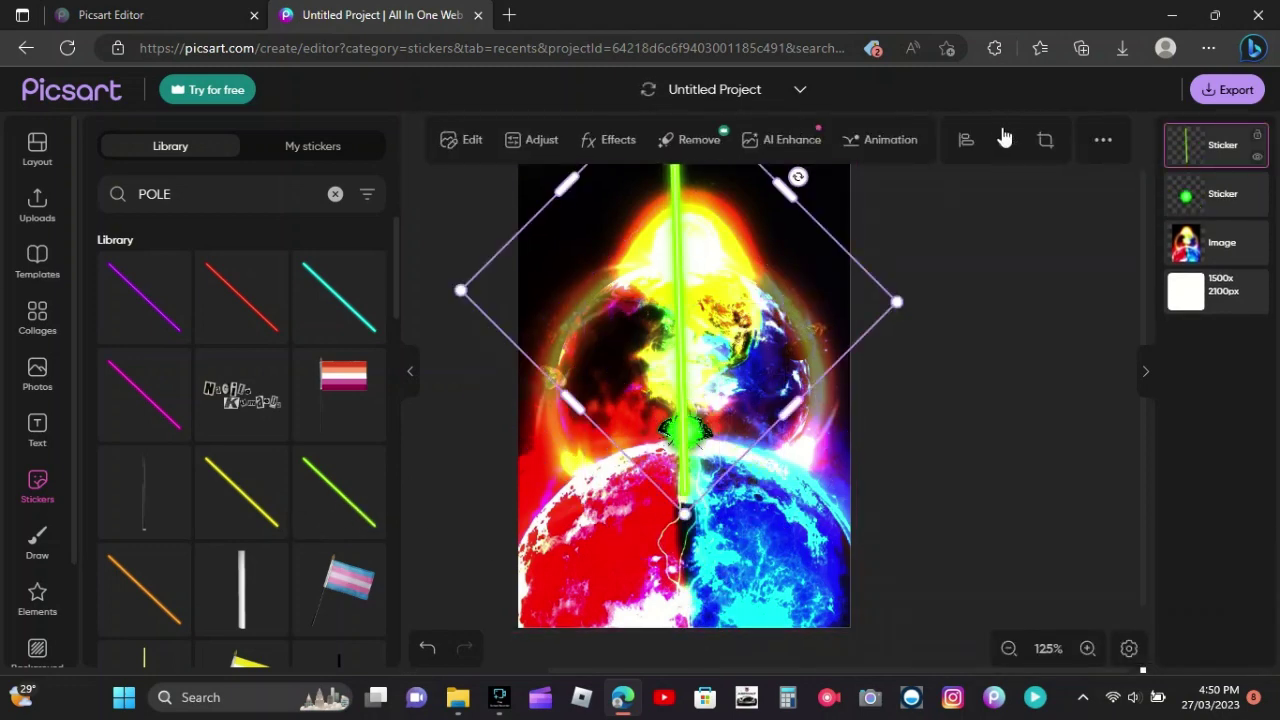
Step: Fine-tune the upright beam's angle and position, then erase its lower end below the green glow
{"action": "left_click_drag", "start_coordinate": [798, 177], "coordinate": [813, 191]}
{"action": "left_click_drag", "start_coordinate": [724, 236], "coordinate": [744, 238]}
{"action": "left_click_drag", "start_coordinate": [829, 191], "coordinate": [817, 180]}
{"action": "mouse_move", "coordinate": [771, 238]}
{"action": "left_mouse_down"}
{"action": "mouse_move", "coordinate": [751, 232]}
{"action": "mouse_move", "coordinate": [1006, 163]}
{"action": "left_mouse_up"}
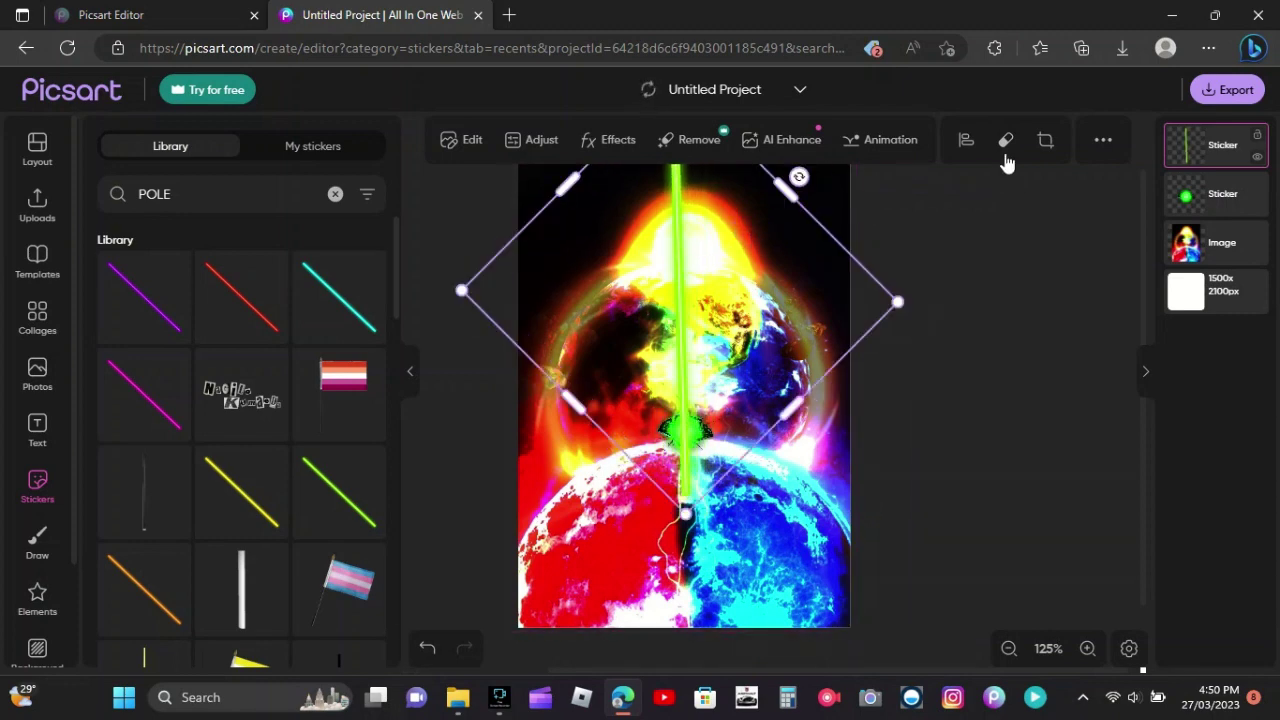
{"action": "left_click", "coordinate": [1005, 140]}
{"action": "left_click", "coordinate": [152, 200]}
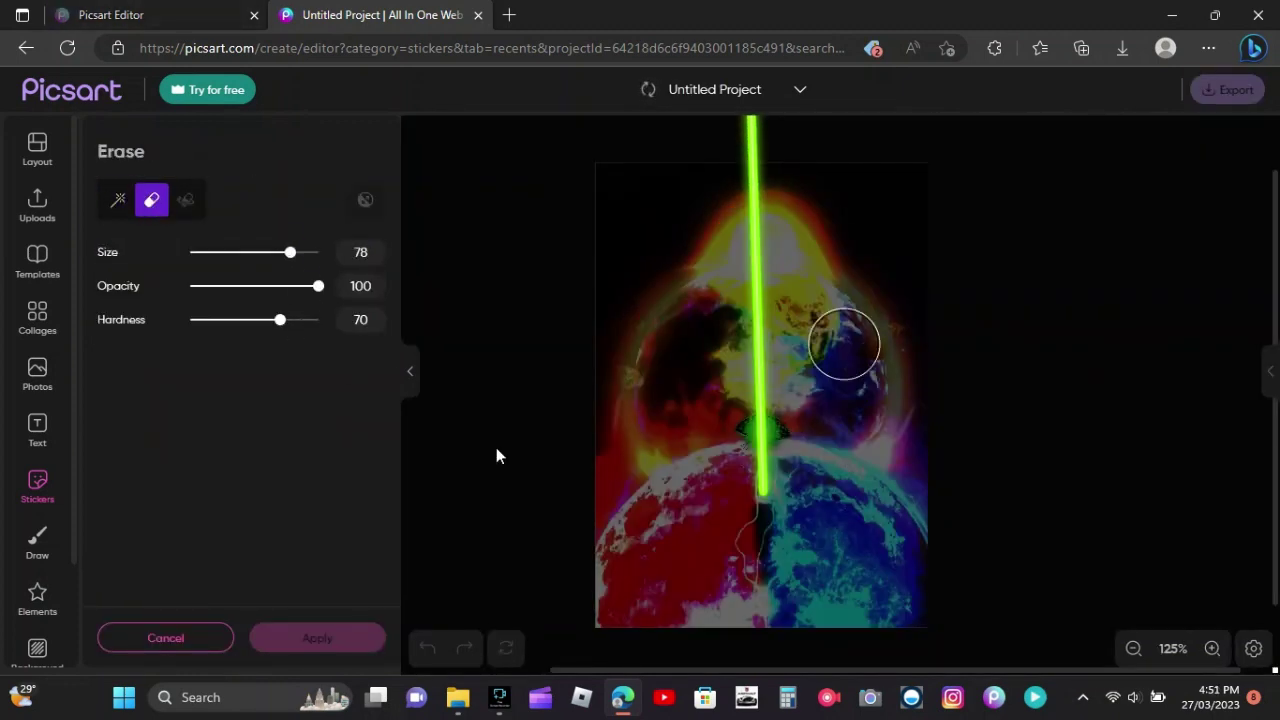
{"action": "left_click", "coordinate": [320, 637]}
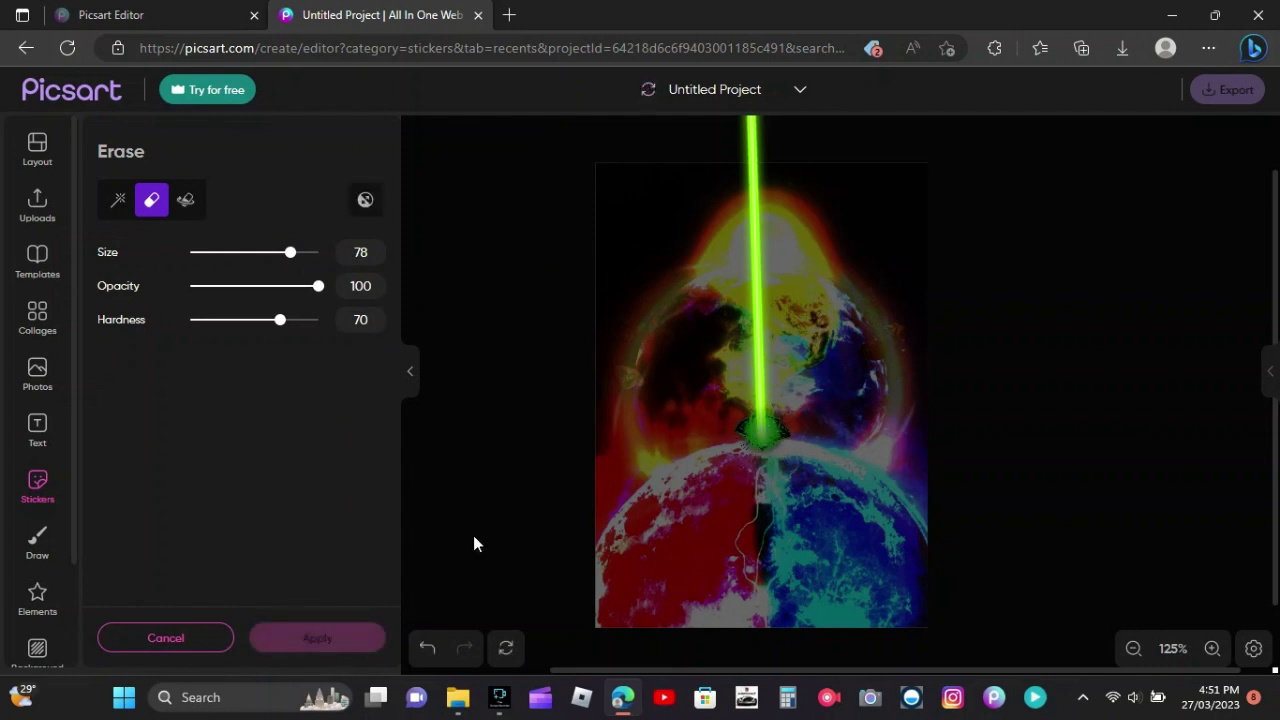
Step: Duplicate the green glow above the beam and set the copy's blend mode to Lighten
{"action": "left_click", "coordinate": [1204, 190]}
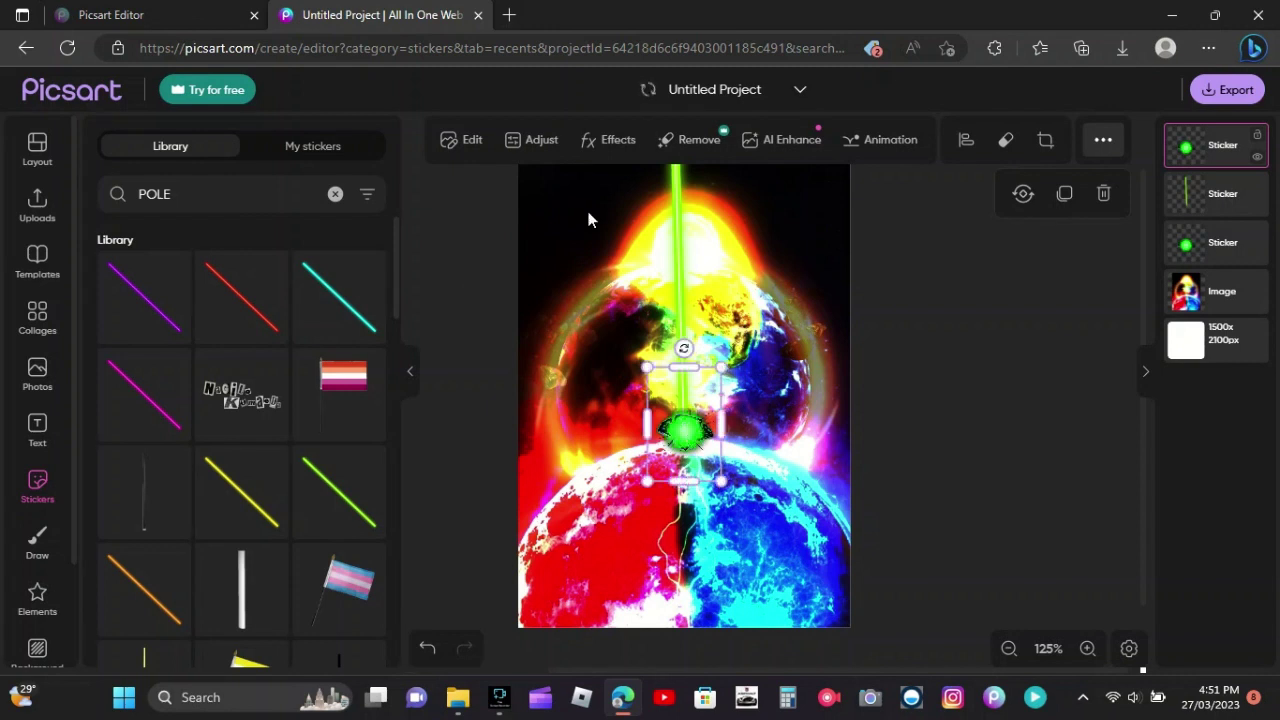
{"action": "left_click", "coordinate": [462, 139]}
{"action": "left_click", "coordinate": [225, 389]}
{"action": "left_click", "coordinate": [300, 596]}
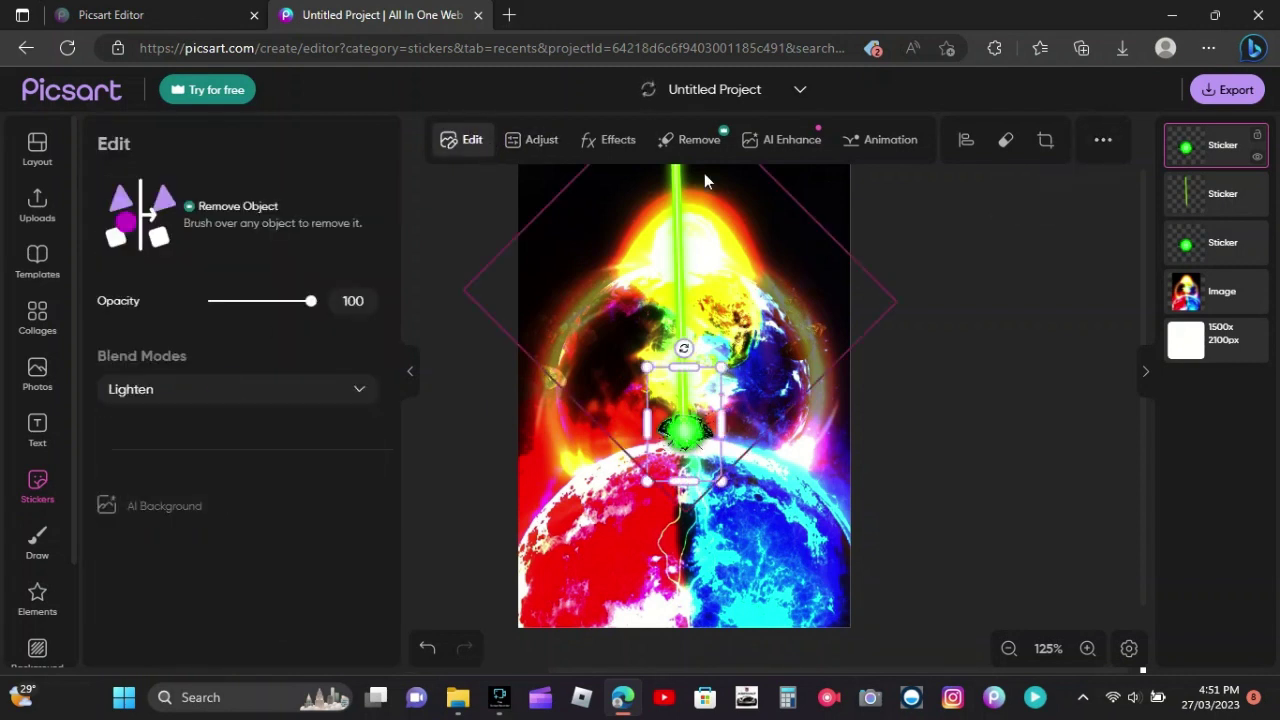
Step: Duplicate the green beam, nudge the copy slightly sideways and set its blend mode to Lighten
{"action": "left_click", "coordinate": [704, 175]}
{"action": "left_click", "coordinate": [1102, 139]}
{"action": "left_click", "coordinate": [1064, 193]}
{"action": "left_click_drag", "start_coordinate": [738, 297], "coordinate": [741, 300]}
{"action": "left_click", "coordinate": [310, 389]}
{"action": "left_click", "coordinate": [137, 580]}
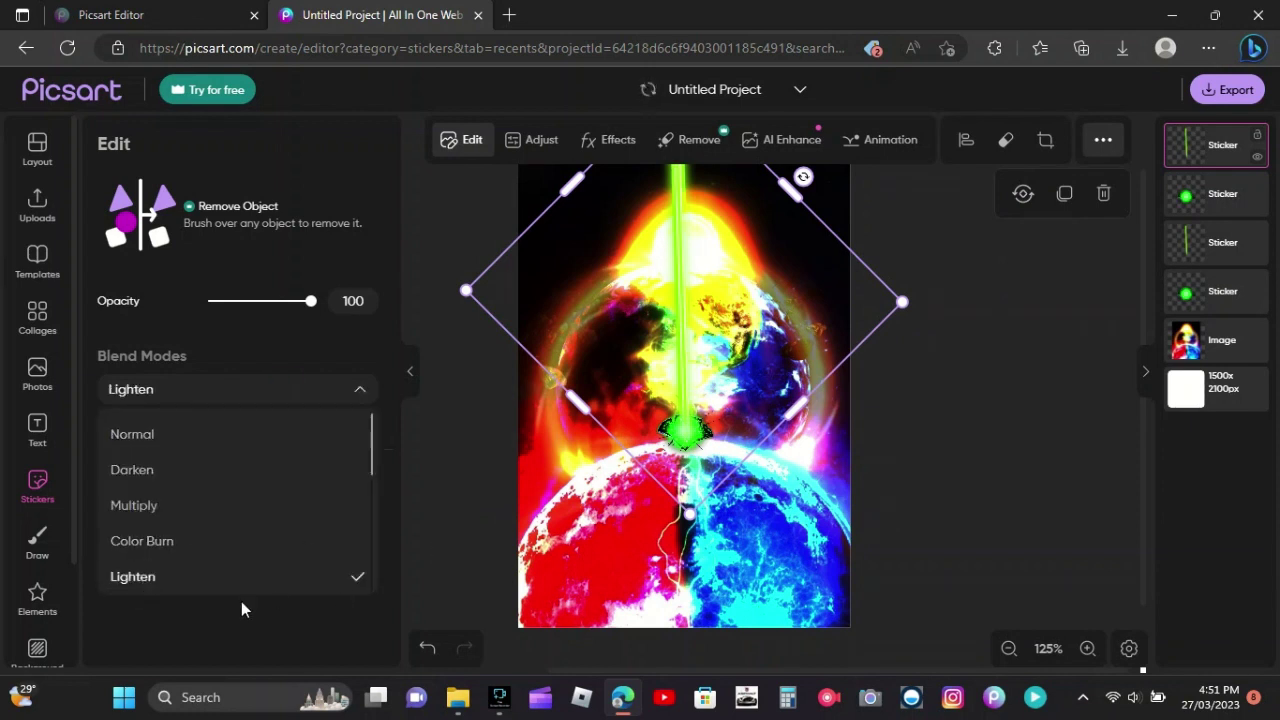
Step: Duplicate the green beam twice more and overlay the copies on the existing beam
{"action": "left_click", "coordinate": [1064, 195]}
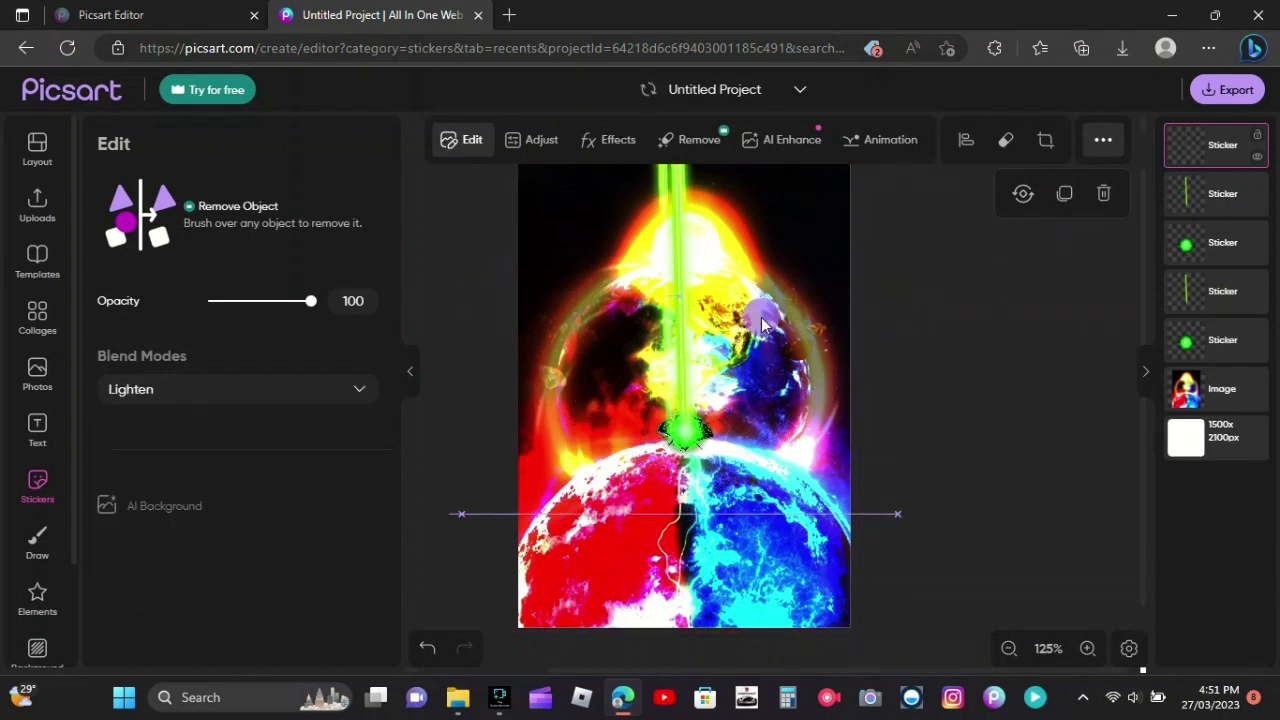
{"action": "left_click", "coordinate": [1064, 195]}
{"action": "left_click", "coordinate": [274, 389]}
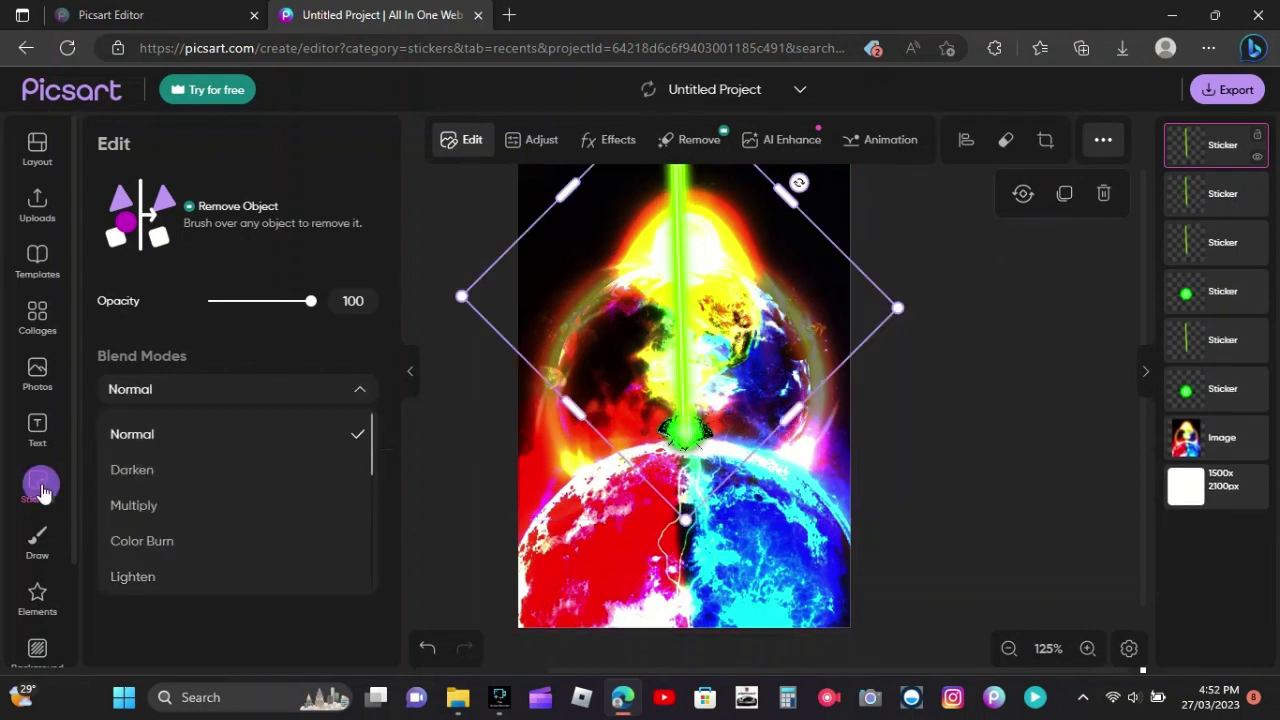
Step: Search the stickers for SONIC 2 and SONIC MOVIE 2, and add the gold ring portal sticker
{"action": "left_click", "coordinate": [40, 487]}
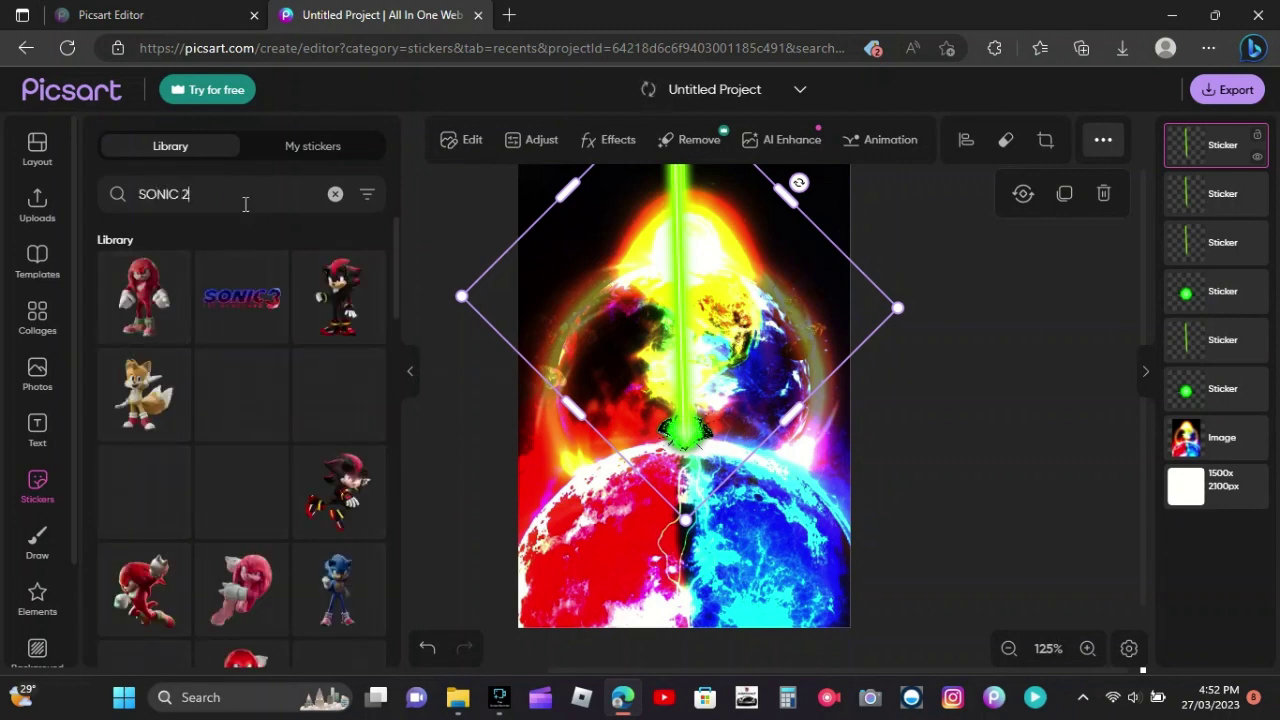
{"action": "left_click_drag", "start_coordinate": [399, 282], "coordinate": [394, 634]}
{"action": "scroll", "coordinate": [381, 547], "scroll_direction": "down", "scroll_amount": 3}
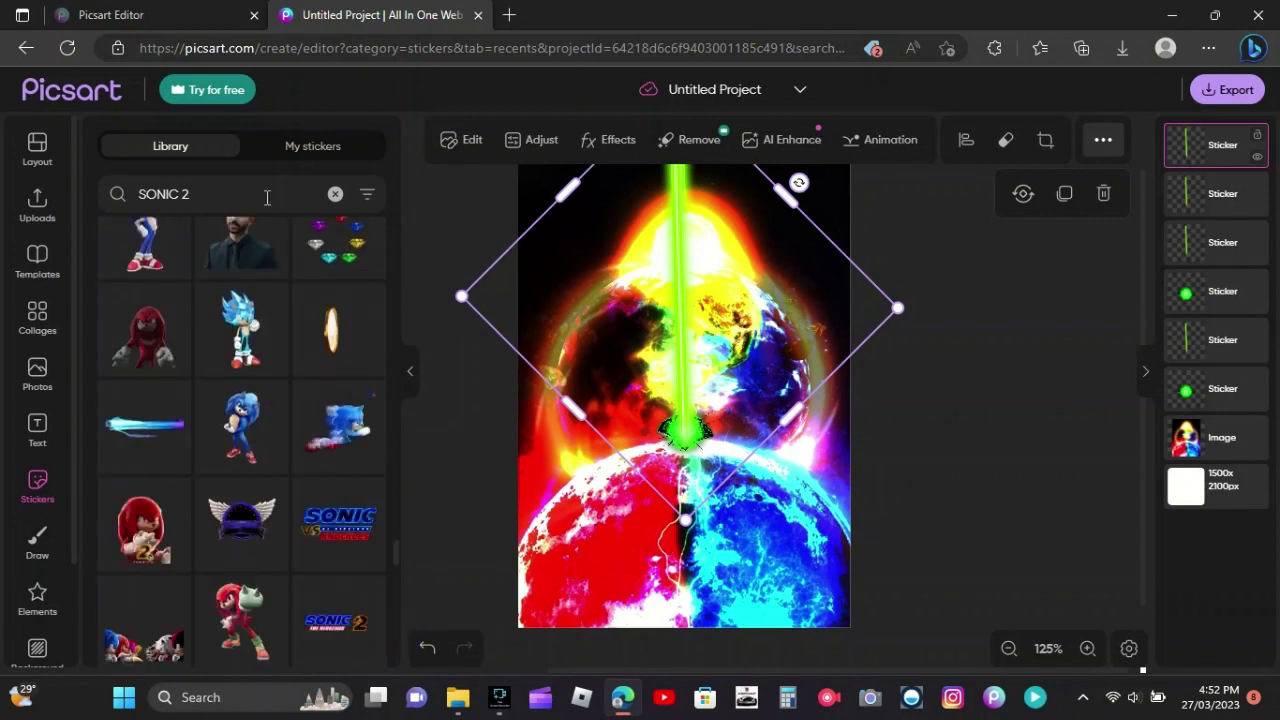
{"action": "type", "text": "OVIE"}
{"action": "left_click_drag", "start_coordinate": [397, 258], "coordinate": [403, 571]}
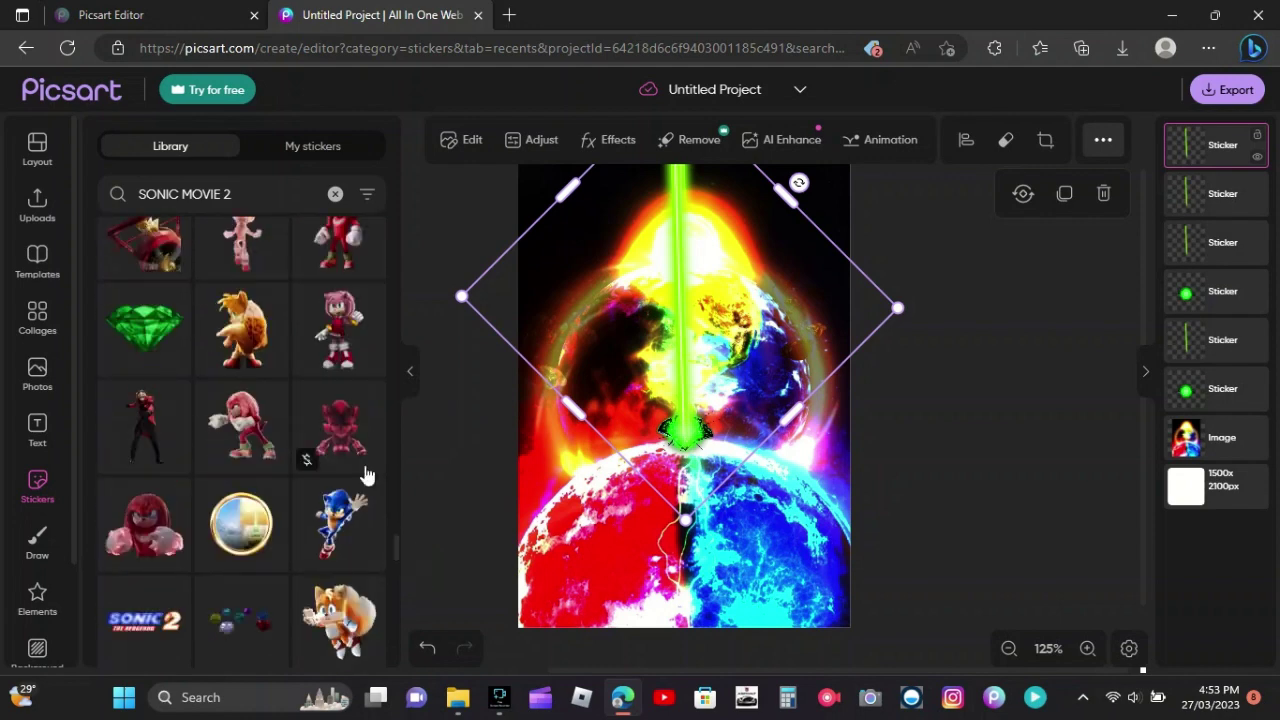
{"action": "left_click", "coordinate": [281, 507]}
Step: Enlarge the ring portal, center it around the green glow and move its layer directly above the background image
{"action": "left_click_drag", "start_coordinate": [786, 494], "coordinate": [906, 617]}
{"action": "left_click_drag", "start_coordinate": [736, 483], "coordinate": [691, 449]}
{"action": "left_click_drag", "start_coordinate": [1222, 140], "coordinate": [1203, 415]}
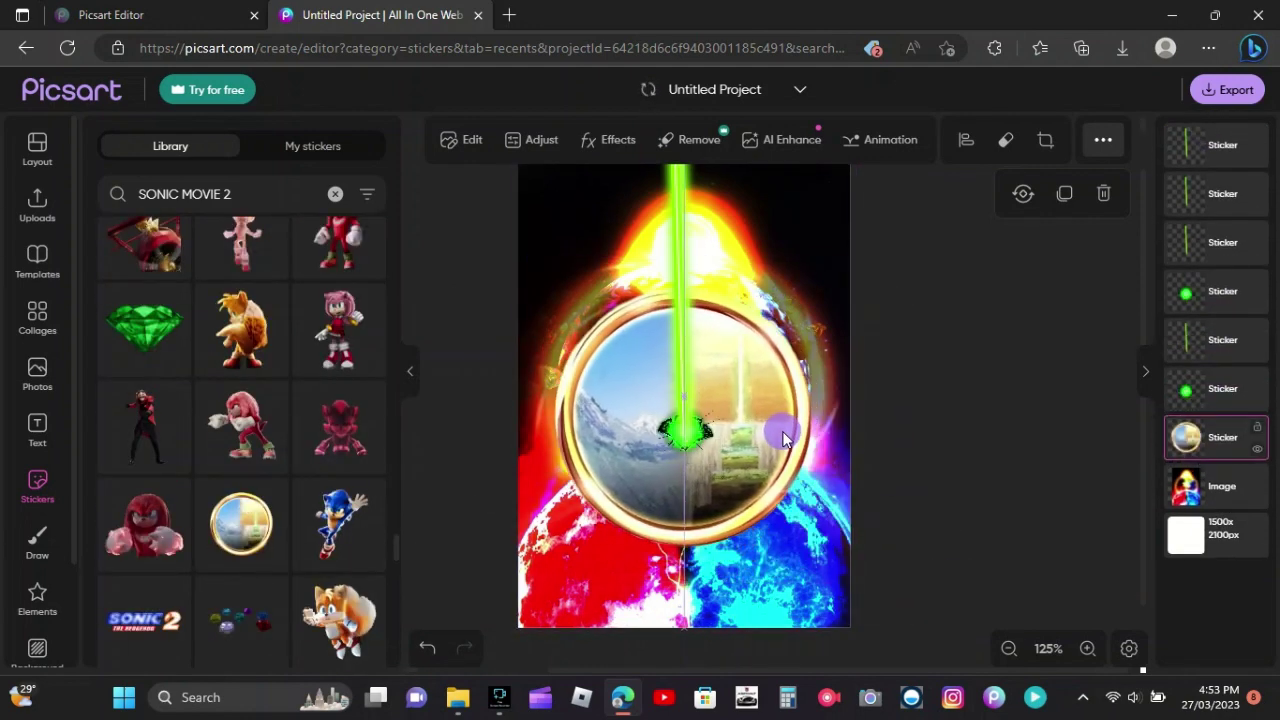
Step: Erase the part of the ring portal that overlaps the planet, using an eraser size of 83
{"action": "left_click", "coordinate": [1005, 140]}
{"action": "left_click", "coordinate": [151, 199]}
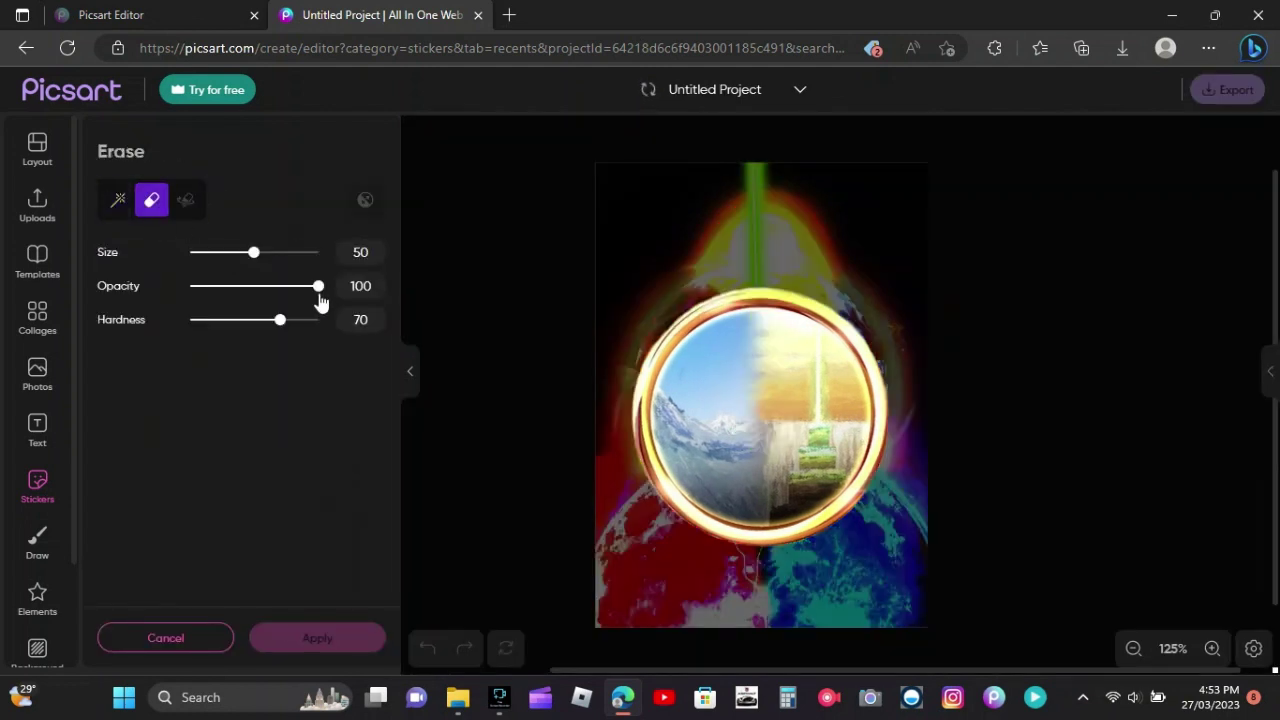
{"action": "left_click_drag", "start_coordinate": [254, 252], "coordinate": [296, 252]}
{"action": "mouse_move", "coordinate": [665, 498]}
{"action": "left_mouse_down"}
{"action": "mouse_move", "coordinate": [708, 474]}
{"action": "mouse_move", "coordinate": [646, 510]}
{"action": "mouse_move", "coordinate": [707, 467]}
{"action": "mouse_move", "coordinate": [819, 498]}
{"action": "mouse_move", "coordinate": [824, 470]}
{"action": "mouse_move", "coordinate": [842, 493]}
{"action": "mouse_move", "coordinate": [895, 512]}
{"action": "mouse_move", "coordinate": [806, 473]}
{"action": "mouse_move", "coordinate": [884, 511]}
{"action": "left_mouse_up"}
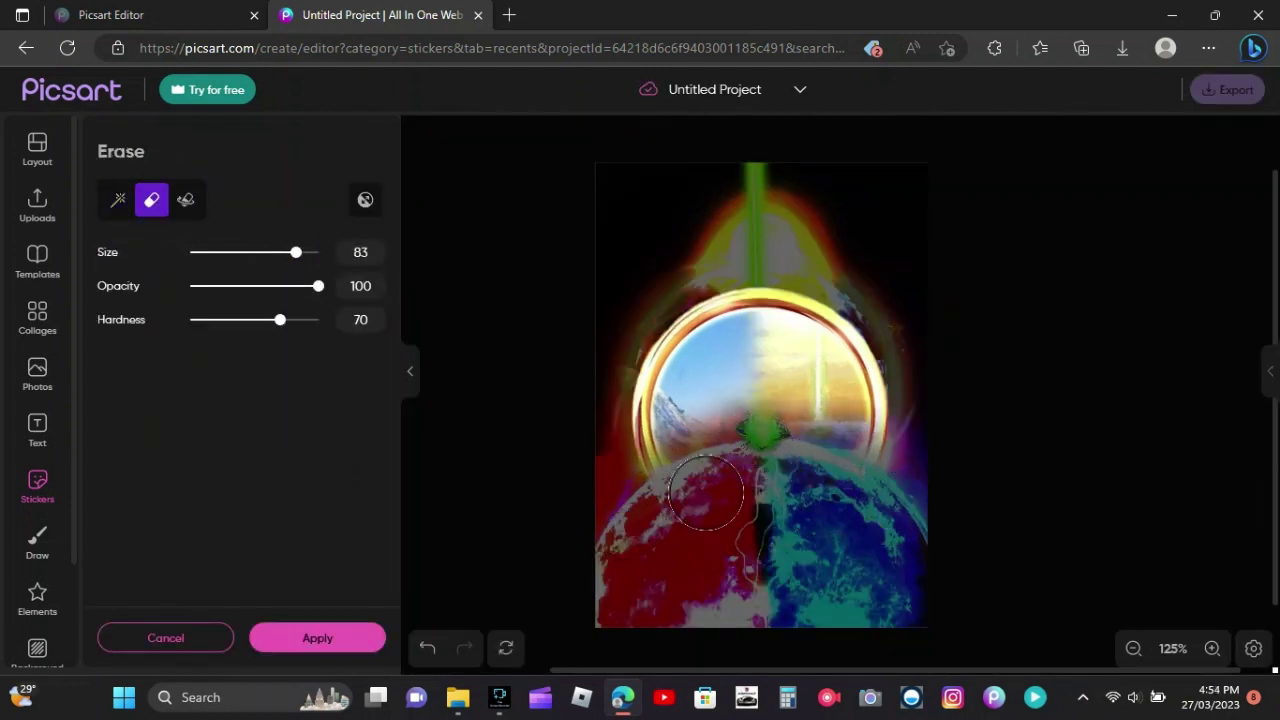
{"action": "left_click", "coordinate": [371, 634]}
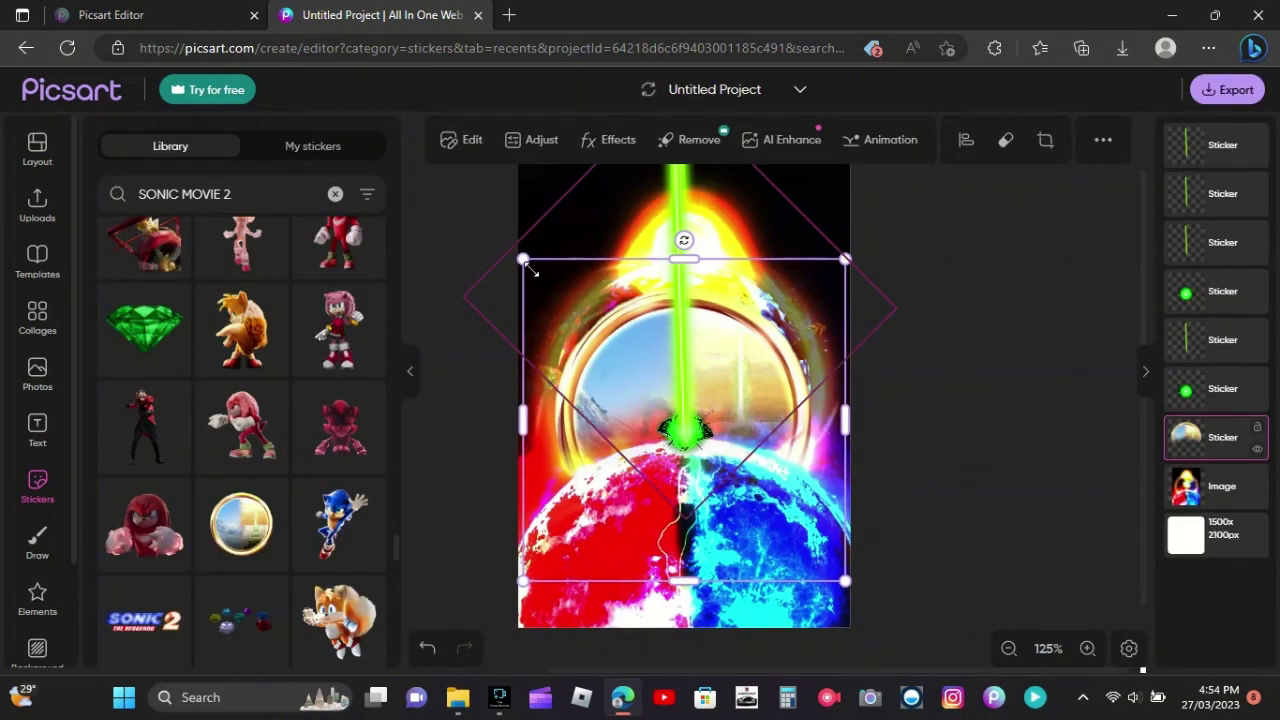
Step: Shrink the ring portal and recenter it behind the green glow on the planet's horizon
{"action": "left_click_drag", "start_coordinate": [528, 265], "coordinate": [553, 294]}
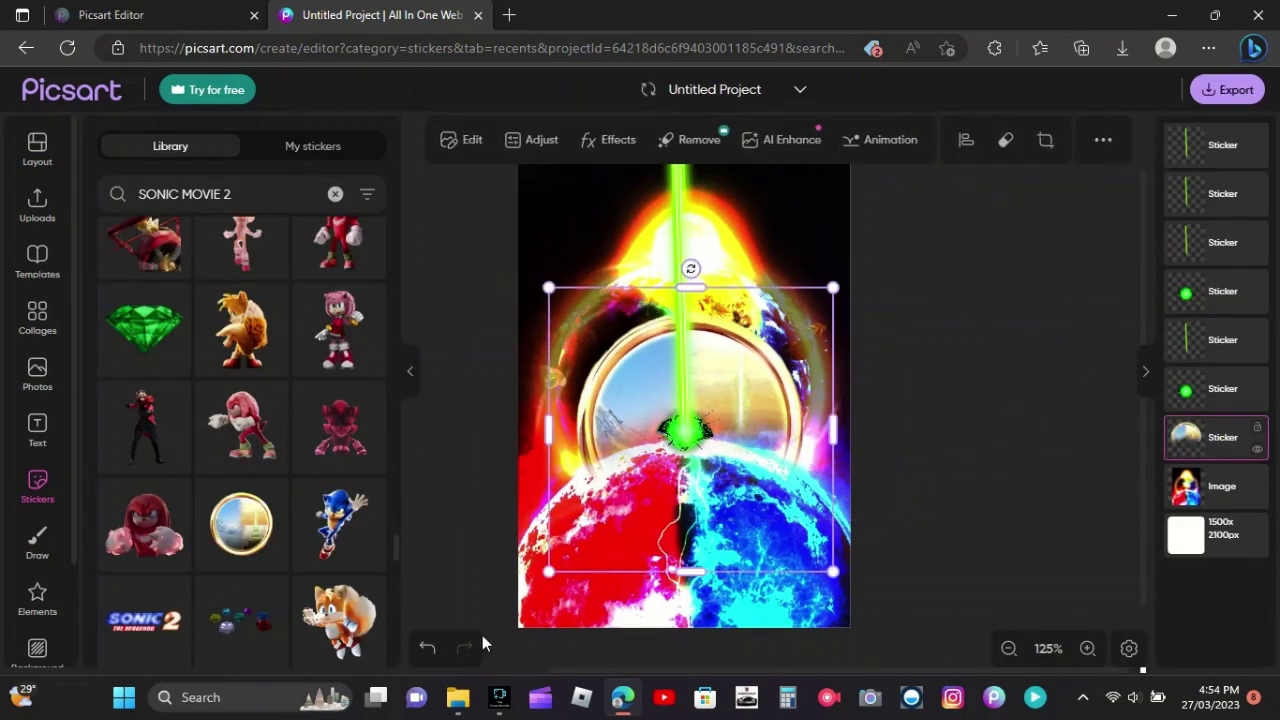
{"action": "left_click", "coordinate": [428, 649]}
{"action": "left_click", "coordinate": [464, 649]}
{"action": "left_click_drag", "start_coordinate": [770, 406], "coordinate": [763, 408]}
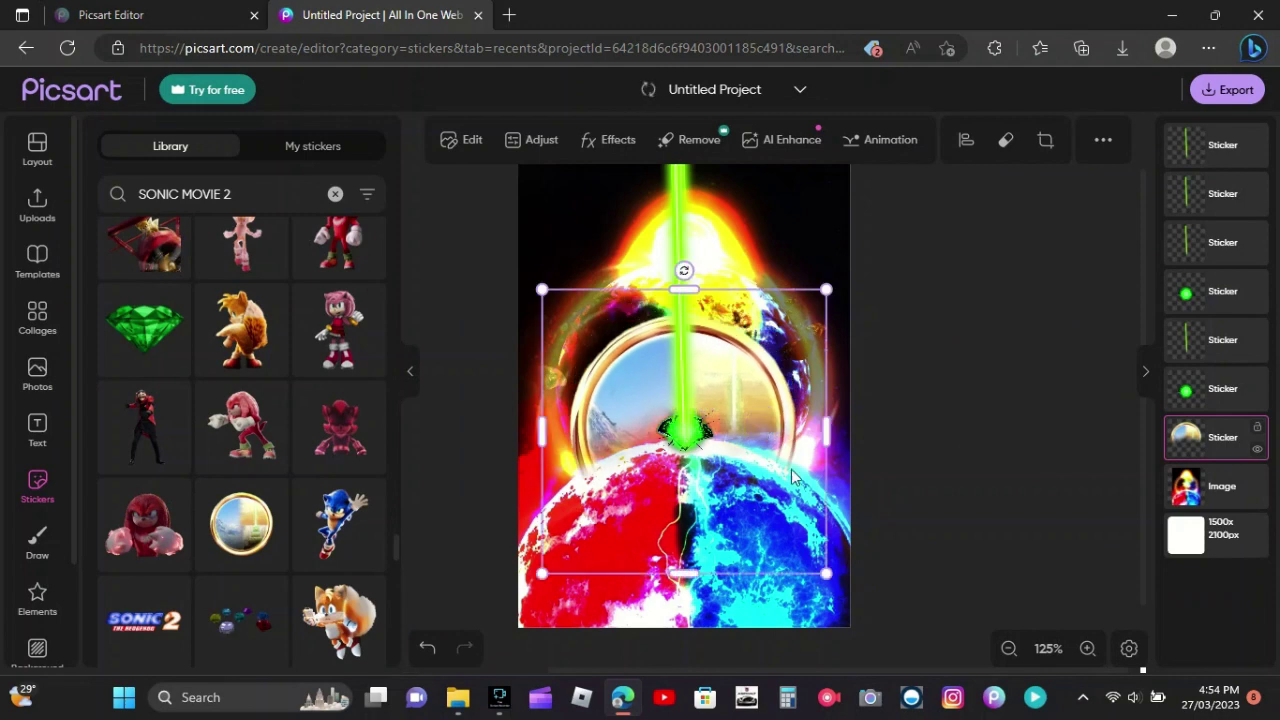
{"action": "left_click_drag", "start_coordinate": [826, 573], "coordinate": [803, 503]}
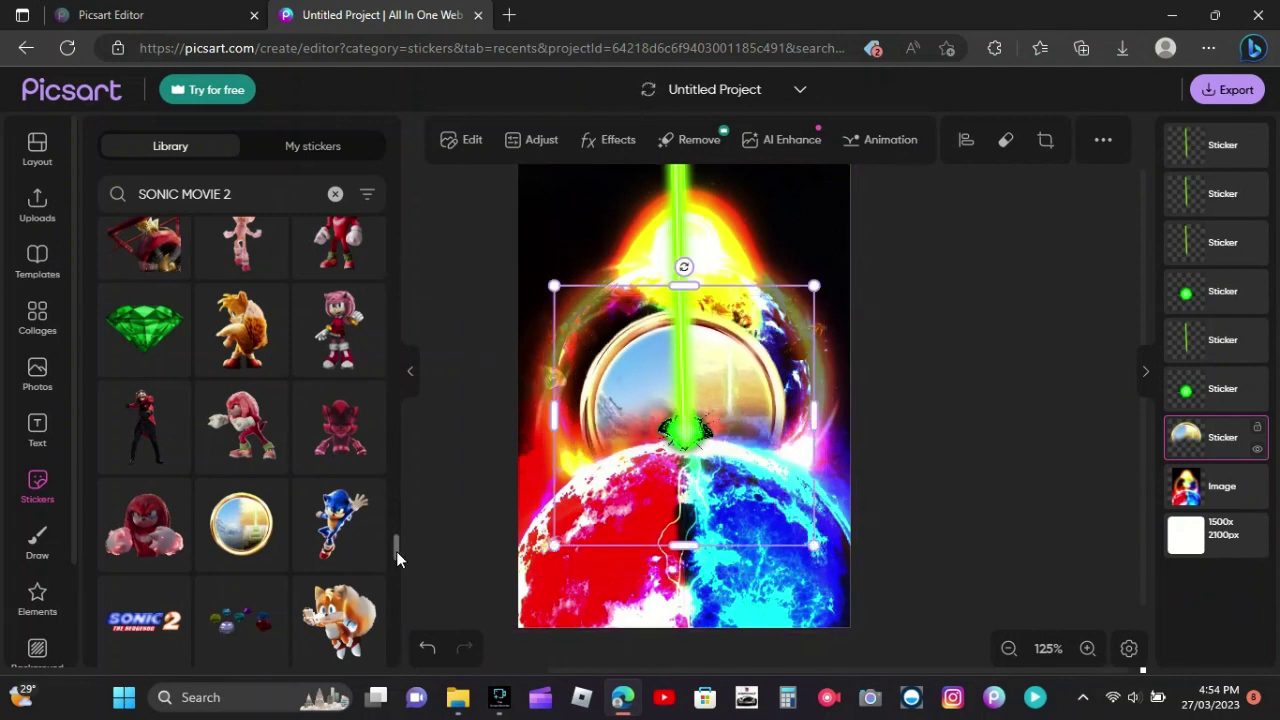
Step: Clear the sticker search and add the Sonic sticker with crossed arms from the recent stickers
{"action": "left_click_drag", "start_coordinate": [396, 551], "coordinate": [396, 650]}
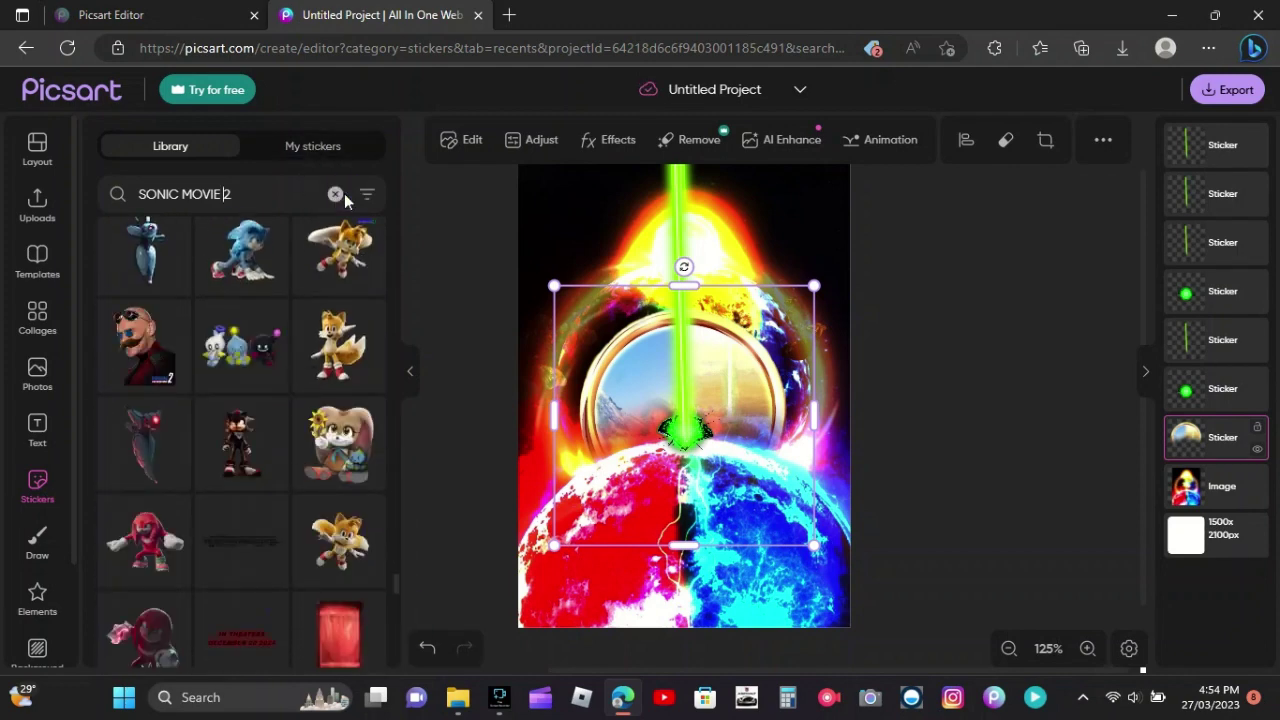
{"action": "left_click", "coordinate": [337, 194]}
{"action": "left_click", "coordinate": [341, 237]}
{"action": "left_click", "coordinate": [143, 366]}
Step: Enlarge the Sonic sticker, place it at the poster's upper left and move its layer beneath the ring portal
{"action": "left_click_drag", "start_coordinate": [702, 483], "coordinate": [624, 408]}
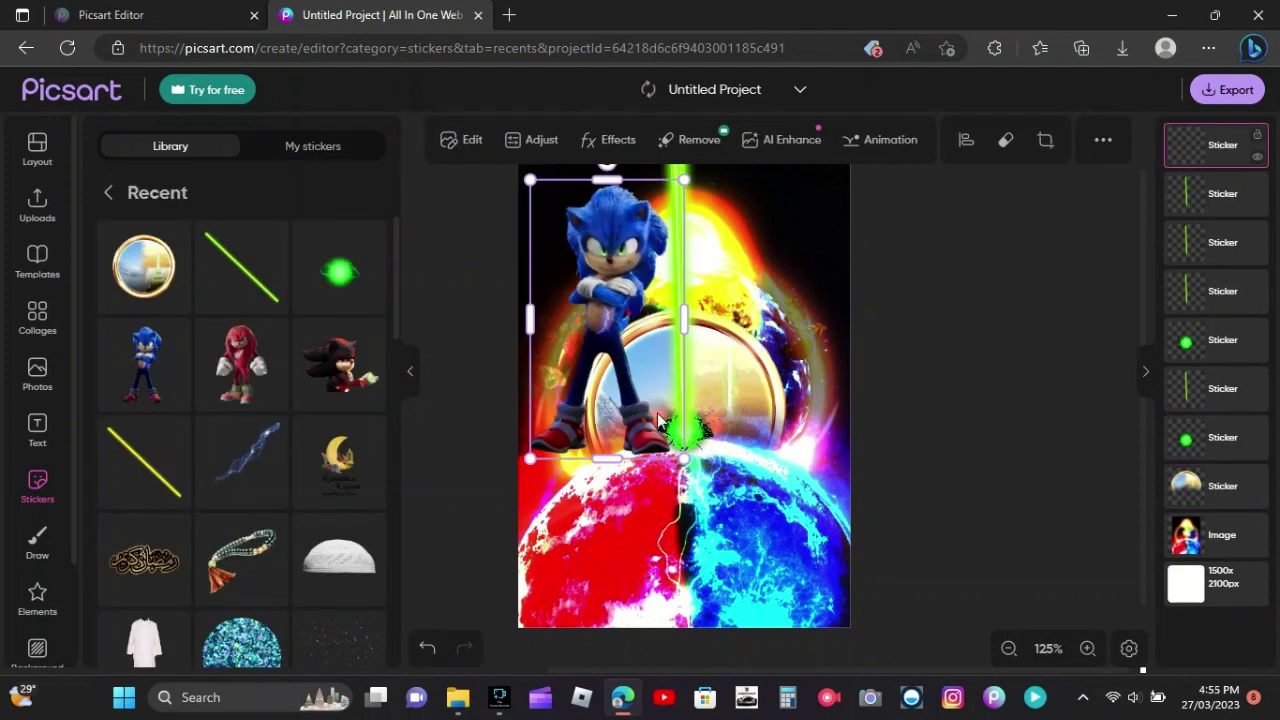
{"action": "left_click_drag", "start_coordinate": [684, 458], "coordinate": [627, 539]}
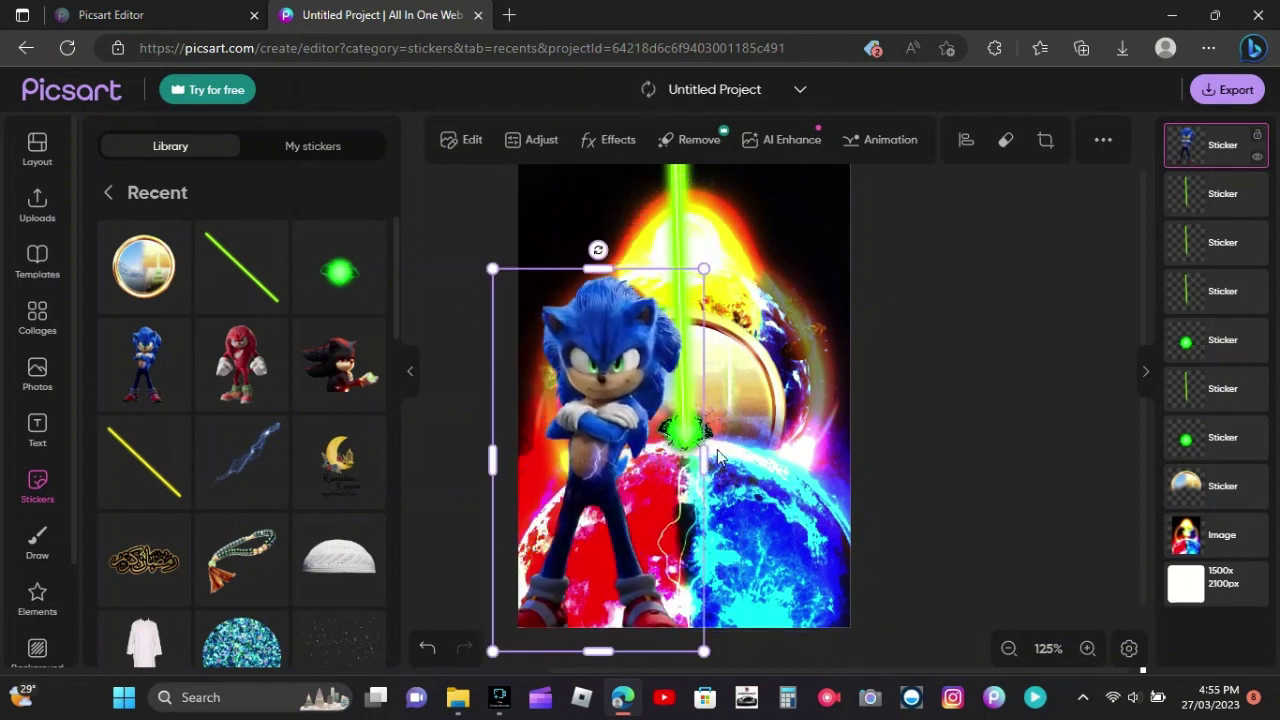
{"action": "left_click_drag", "start_coordinate": [704, 269], "coordinate": [744, 209]}
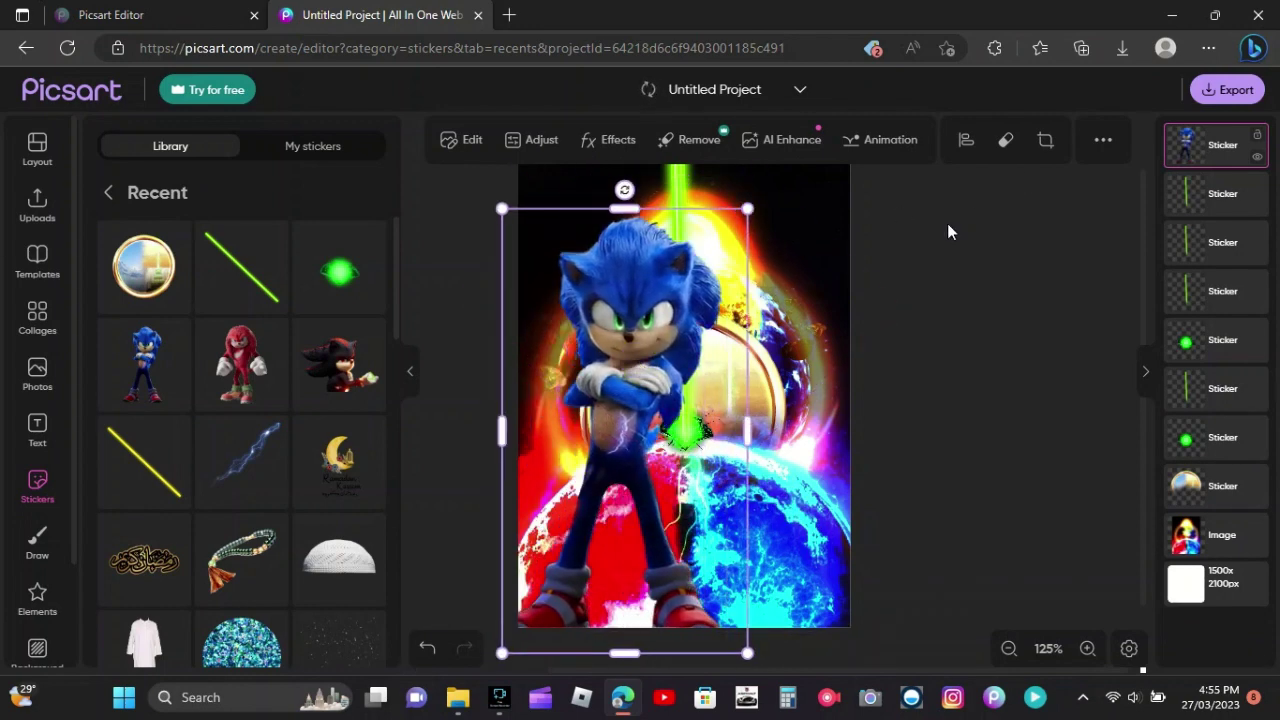
{"action": "left_click_drag", "start_coordinate": [650, 437], "coordinate": [624, 366]}
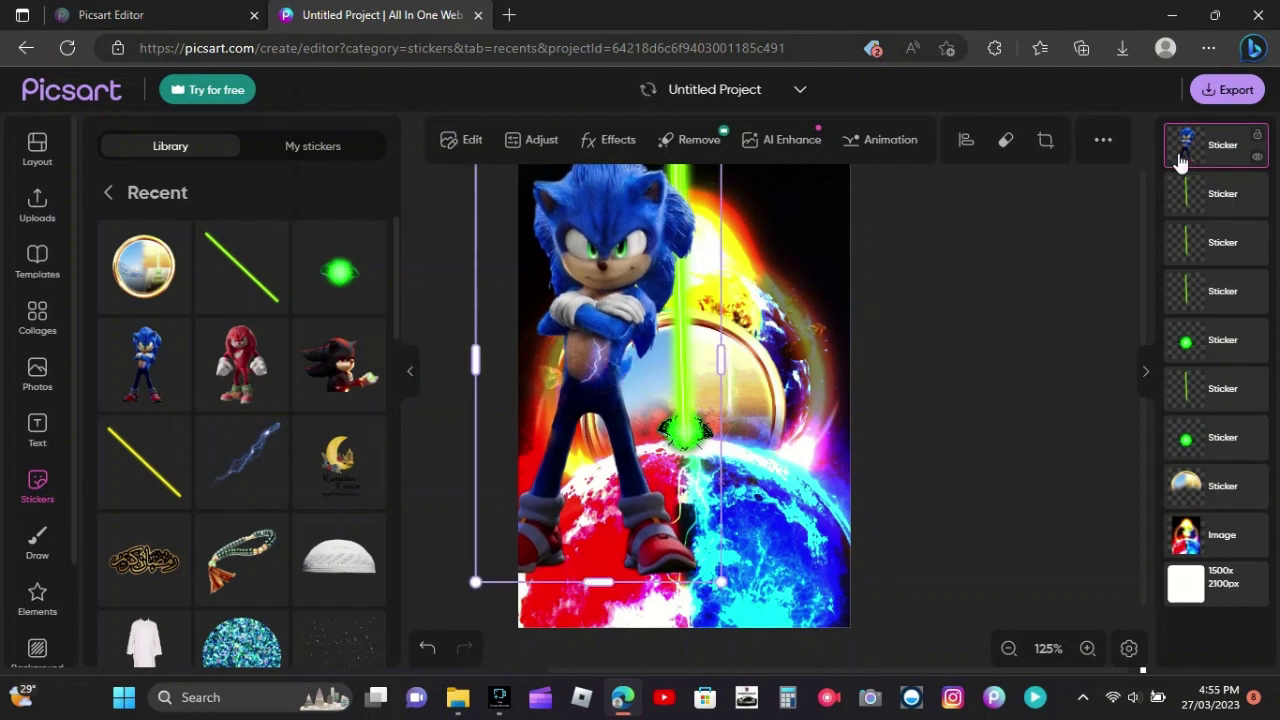
{"action": "left_click_drag", "start_coordinate": [1180, 158], "coordinate": [1193, 513]}
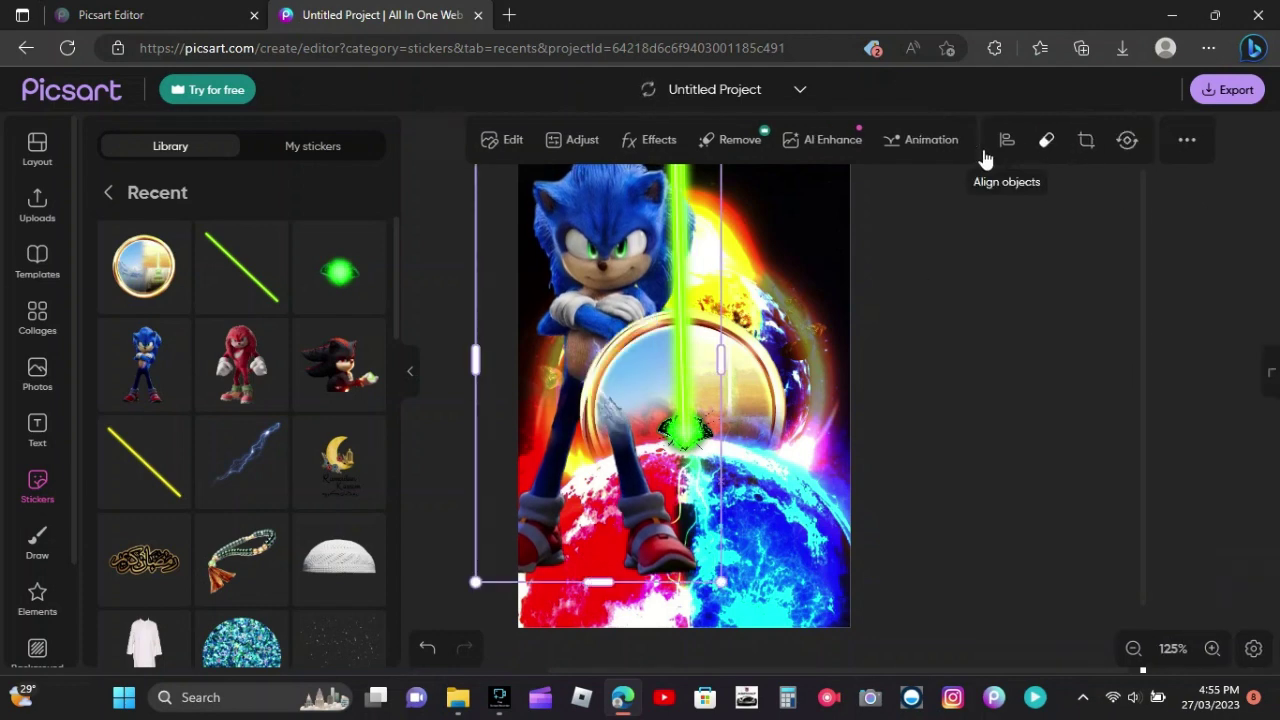
Step: Erase Sonic's legs where they overlap the planet, and apply the erasure
{"action": "left_click", "coordinate": [1046, 139]}
{"action": "mouse_move", "coordinate": [740, 510]}
{"action": "left_mouse_down"}
{"action": "mouse_move", "coordinate": [580, 554]}
{"action": "mouse_move", "coordinate": [771, 454]}
{"action": "mouse_move", "coordinate": [714, 428]}
{"action": "mouse_move", "coordinate": [712, 386]}
{"action": "mouse_move", "coordinate": [756, 367]}
{"action": "mouse_move", "coordinate": [779, 167]}
{"action": "left_mouse_up"}
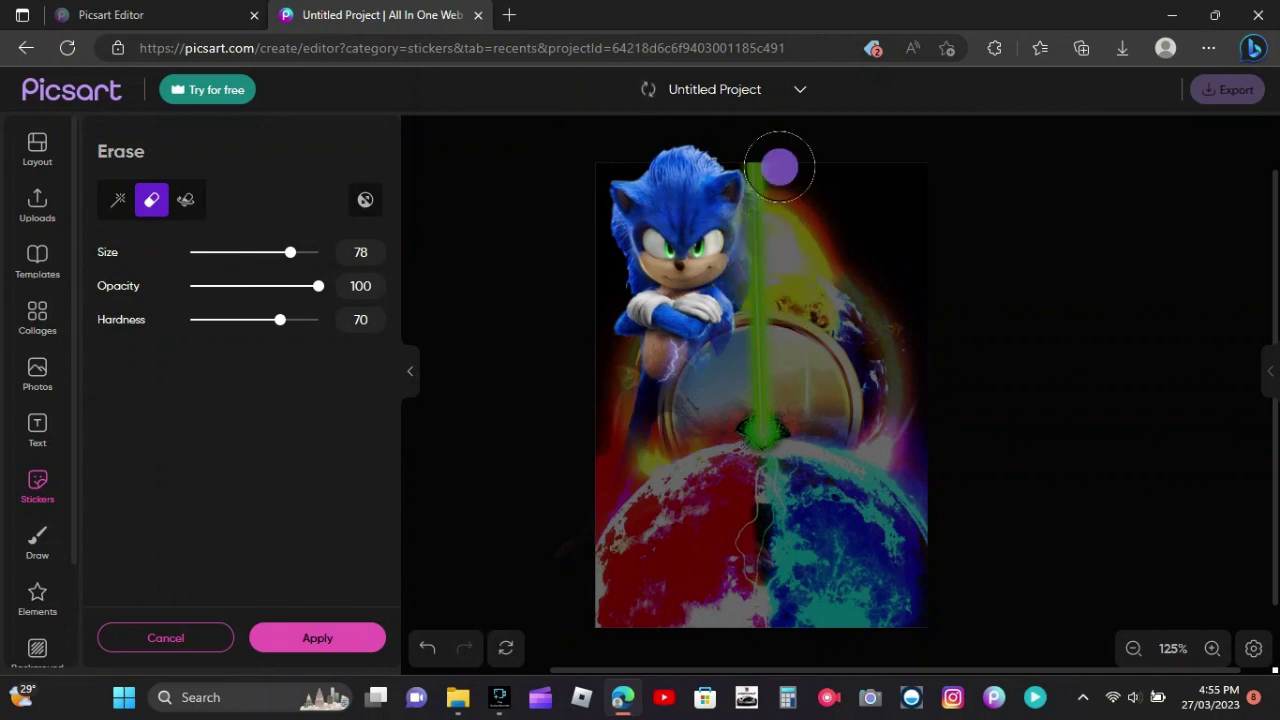
{"action": "left_click", "coordinate": [370, 638]}
Step: Set the Sonic sticker's contrast to 100 and shadows to -100
{"action": "left_click", "coordinate": [541, 141]}
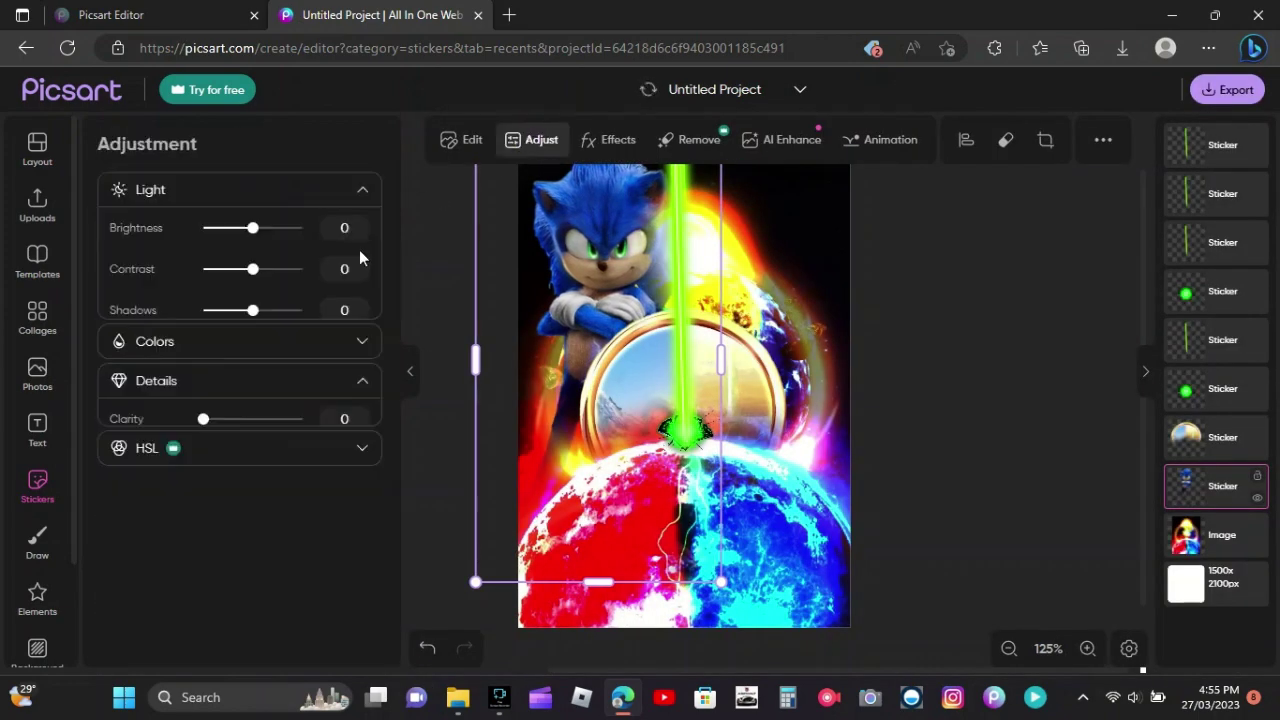
{"action": "left_click", "coordinate": [302, 269]}
{"action": "left_click", "coordinate": [204, 311]}
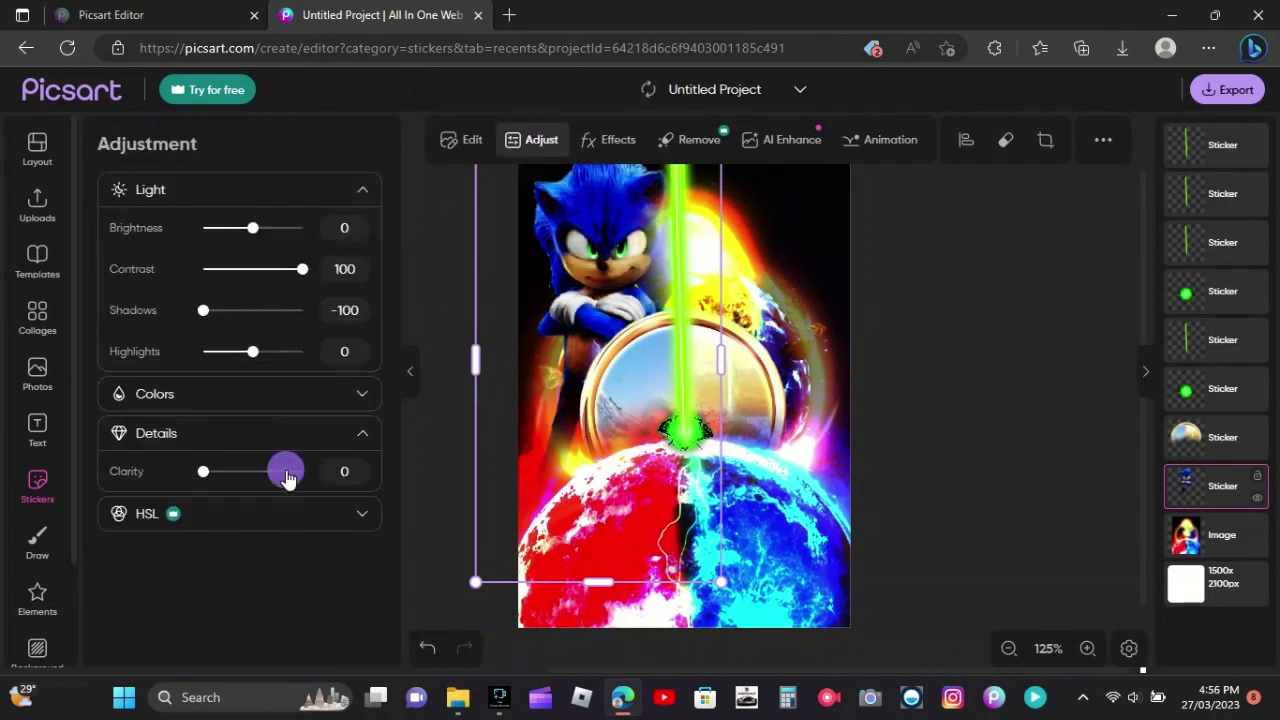
Step: Search the stickers for SHADOW THE HEDGEHOG and add the Shadow sticker with crossed arms
{"action": "left_click", "coordinate": [40, 484]}
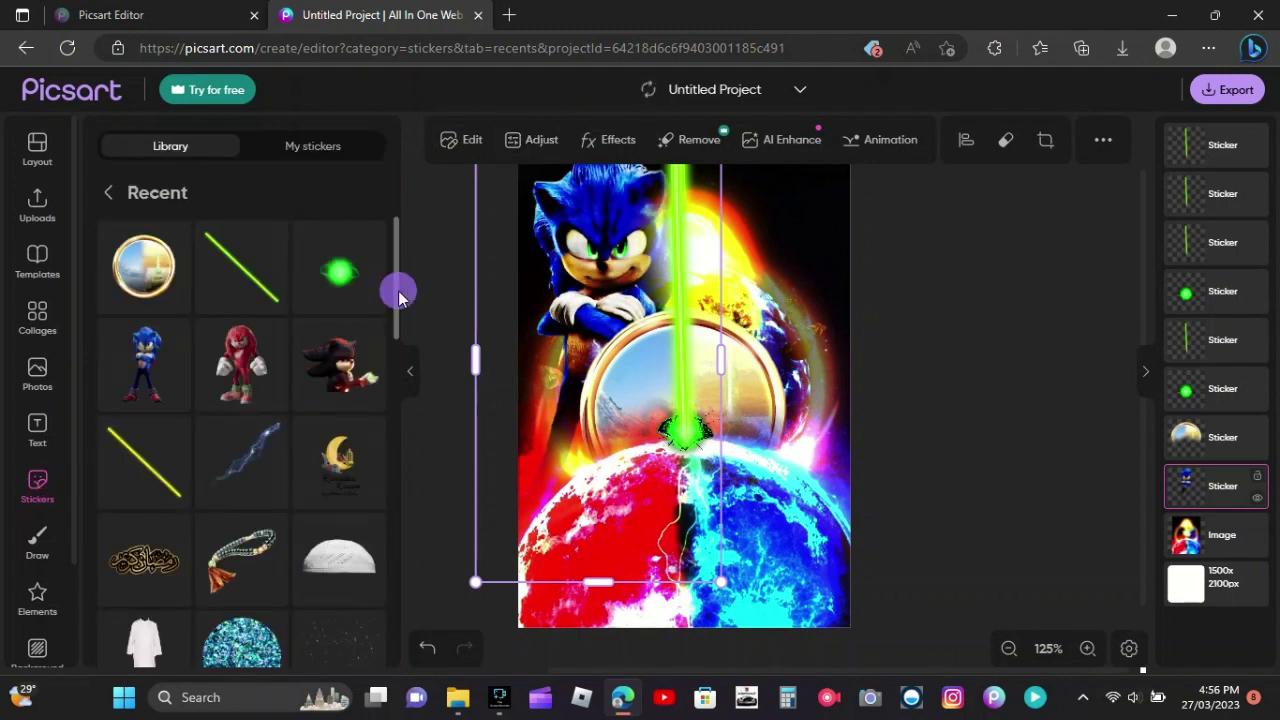
{"action": "mouse_move", "coordinate": [398, 298]}
{"action": "left_mouse_down"}
{"action": "mouse_move", "coordinate": [411, 340]}
{"action": "mouse_move", "coordinate": [394, 306]}
{"action": "left_mouse_up"}
{"action": "left_click", "coordinate": [144, 188]}
{"action": "left_click", "coordinate": [204, 200]}
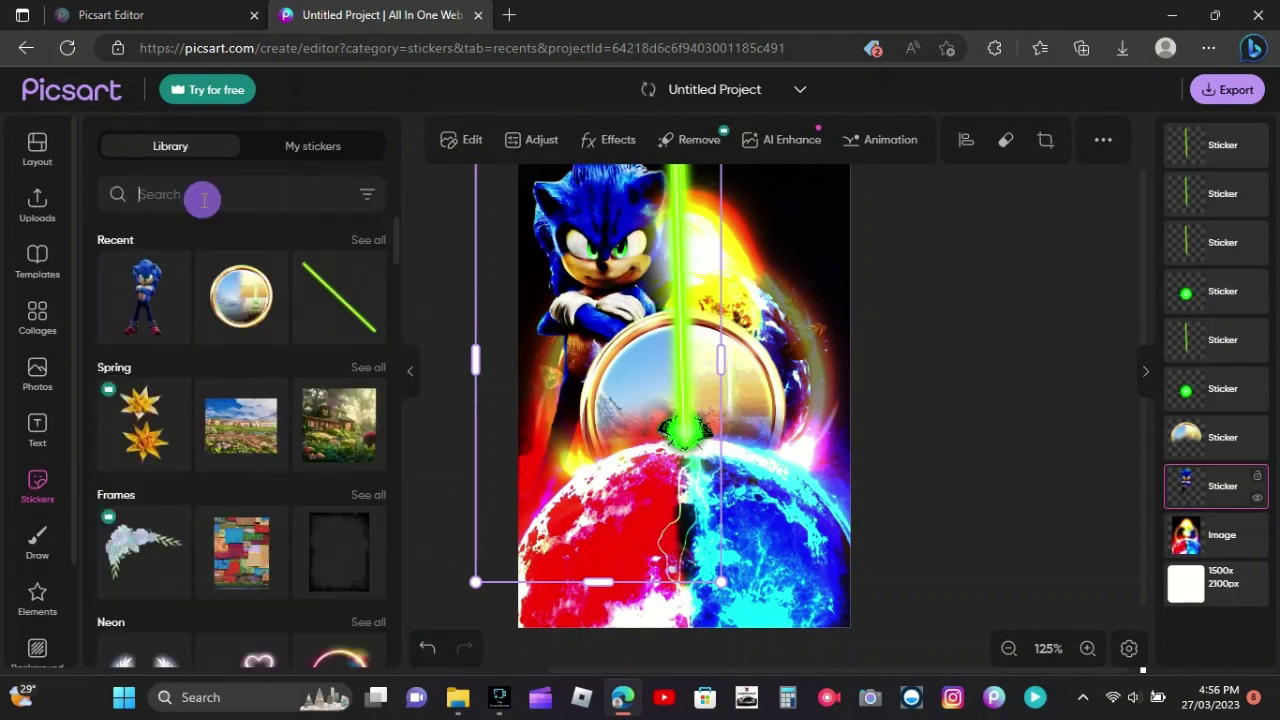
{"action": "type", "text": "SHADOW THE HEDGEH"}
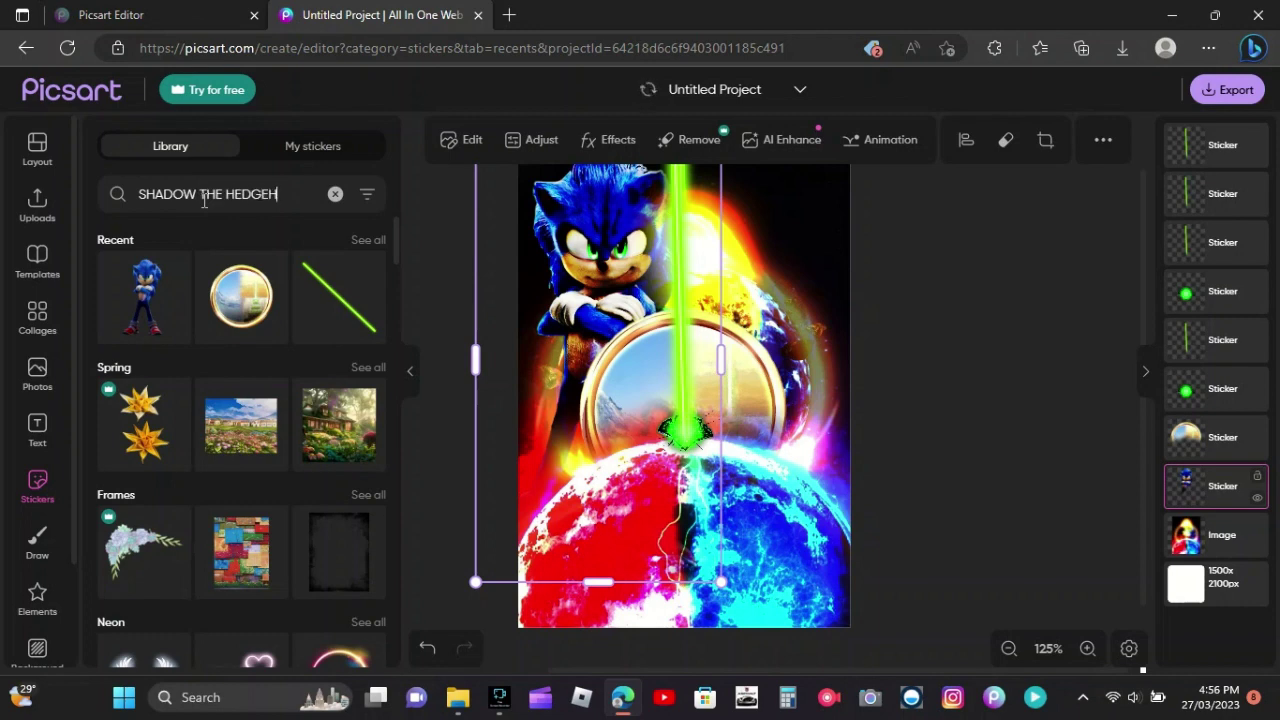
{"action": "type", "text": "OG"}
{"action": "key", "text": "Return"}
{"action": "left_click_drag", "start_coordinate": [395, 228], "coordinate": [283, 482]}
{"action": "left_click", "coordinate": [282, 378]}
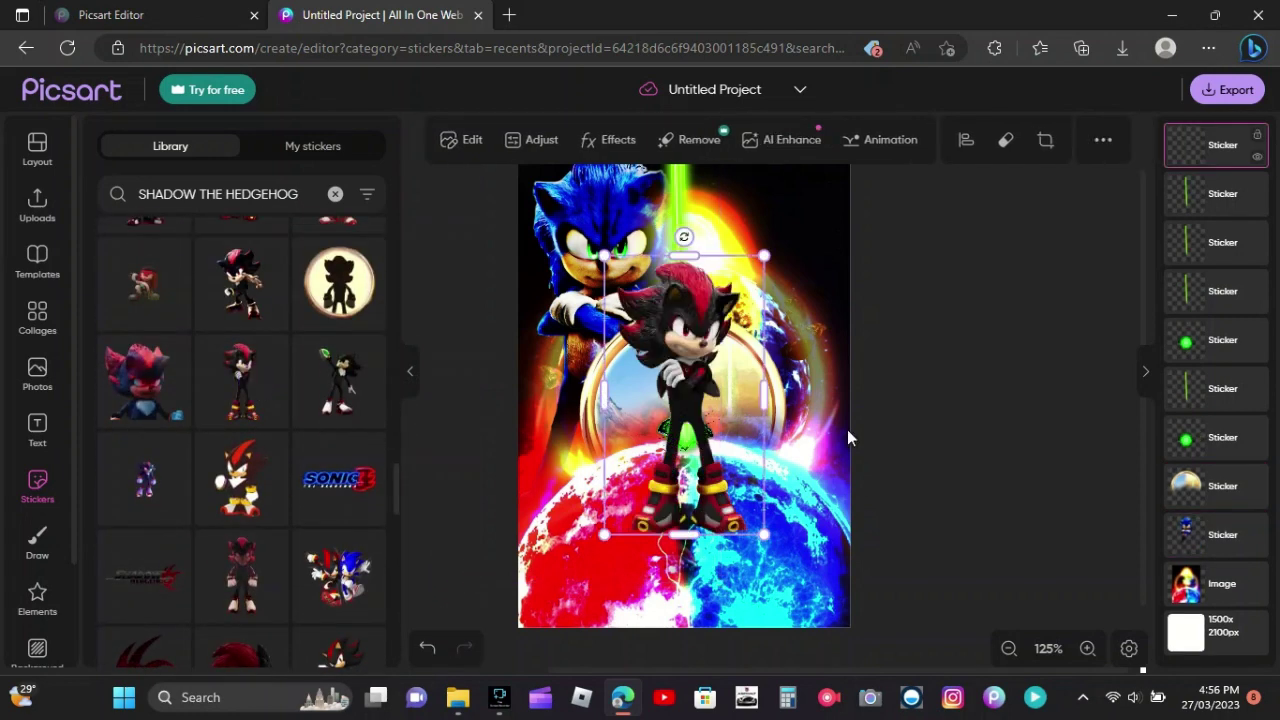
Step: Enlarge the Shadow sticker, place it beside Sonic at the poster's upper right and rearrange its layer in the stack
{"action": "mouse_move", "coordinate": [789, 456]}
{"action": "left_mouse_down"}
{"action": "mouse_move", "coordinate": [874, 604]}
{"action": "mouse_move", "coordinate": [782, 442]}
{"action": "left_mouse_up"}
{"action": "left_click_drag", "start_coordinate": [1190, 159], "coordinate": [1221, 568]}
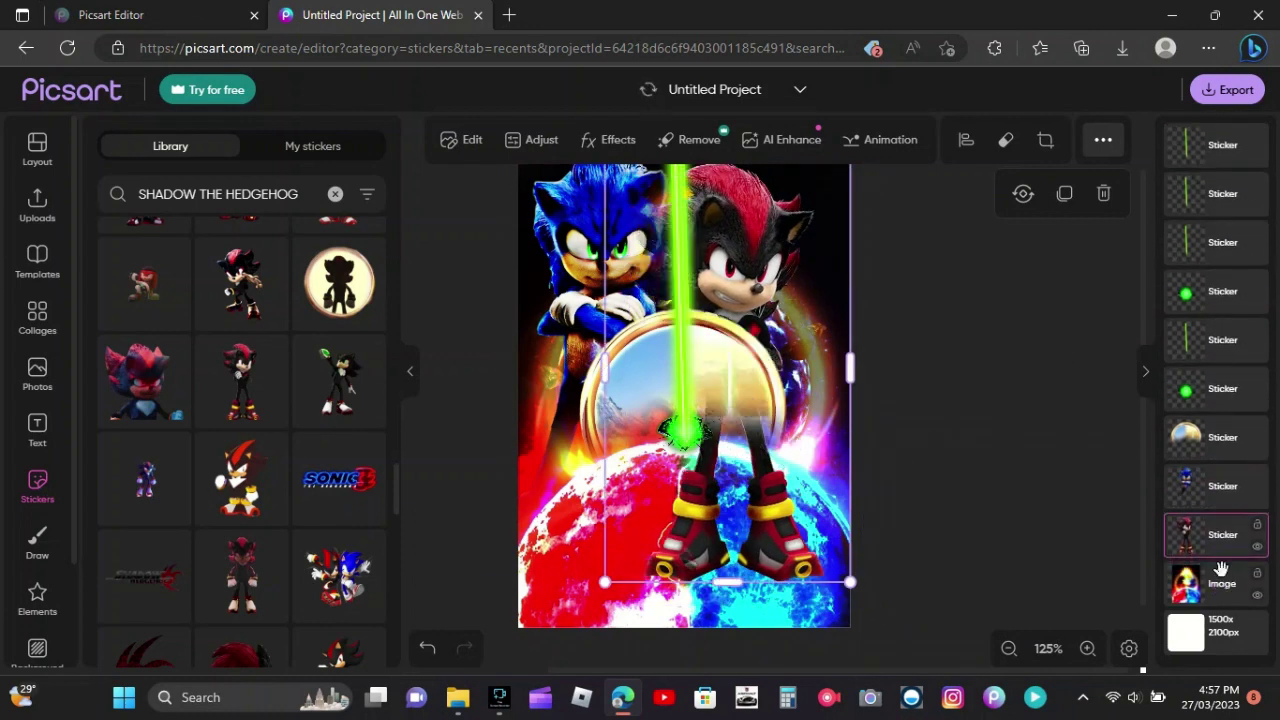
{"action": "left_click_drag", "start_coordinate": [1198, 523], "coordinate": [1194, 403]}
{"action": "left_click_drag", "start_coordinate": [823, 465], "coordinate": [841, 449]}
{"action": "mouse_move", "coordinate": [867, 566]}
{"action": "left_mouse_down"}
{"action": "mouse_move", "coordinate": [842, 546]}
{"action": "mouse_move", "coordinate": [855, 545]}
{"action": "left_mouse_up"}
Step: Erase Shadow's quills nearest Sonic and his lower body and legs over the ring and planet with a size 64 brush
{"action": "left_click", "coordinate": [987, 150]}
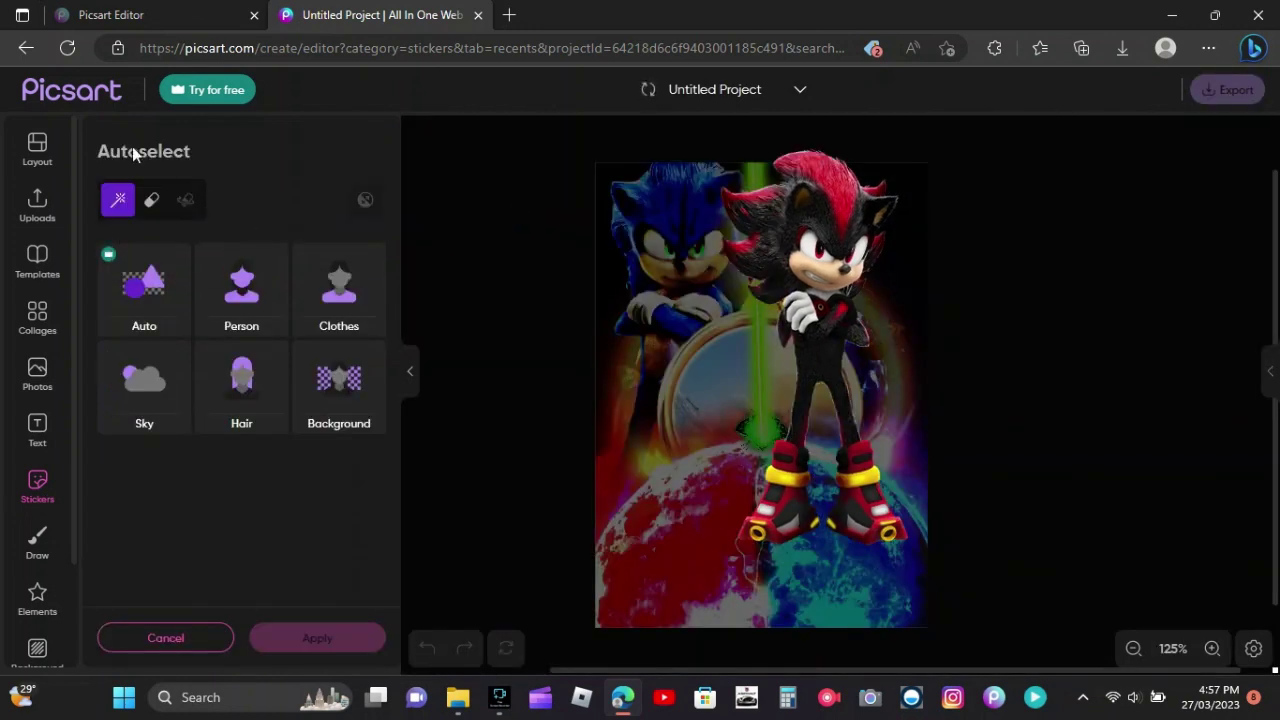
{"action": "left_click", "coordinate": [151, 200]}
{"action": "left_click_drag", "start_coordinate": [710, 205], "coordinate": [718, 290]}
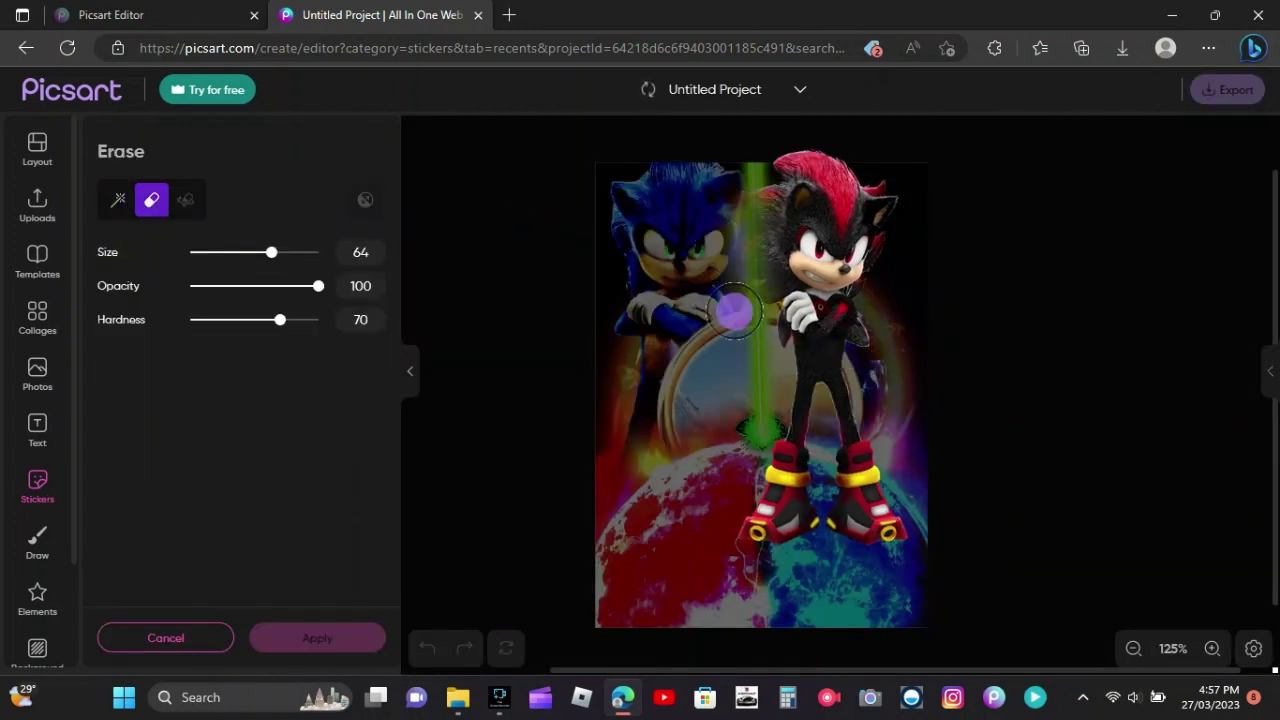
{"action": "left_click_drag", "start_coordinate": [716, 181], "coordinate": [778, 295]}
{"action": "mouse_move", "coordinate": [775, 515]}
{"action": "left_mouse_down"}
{"action": "mouse_move", "coordinate": [694, 523]}
{"action": "mouse_move", "coordinate": [834, 472]}
{"action": "left_mouse_up"}
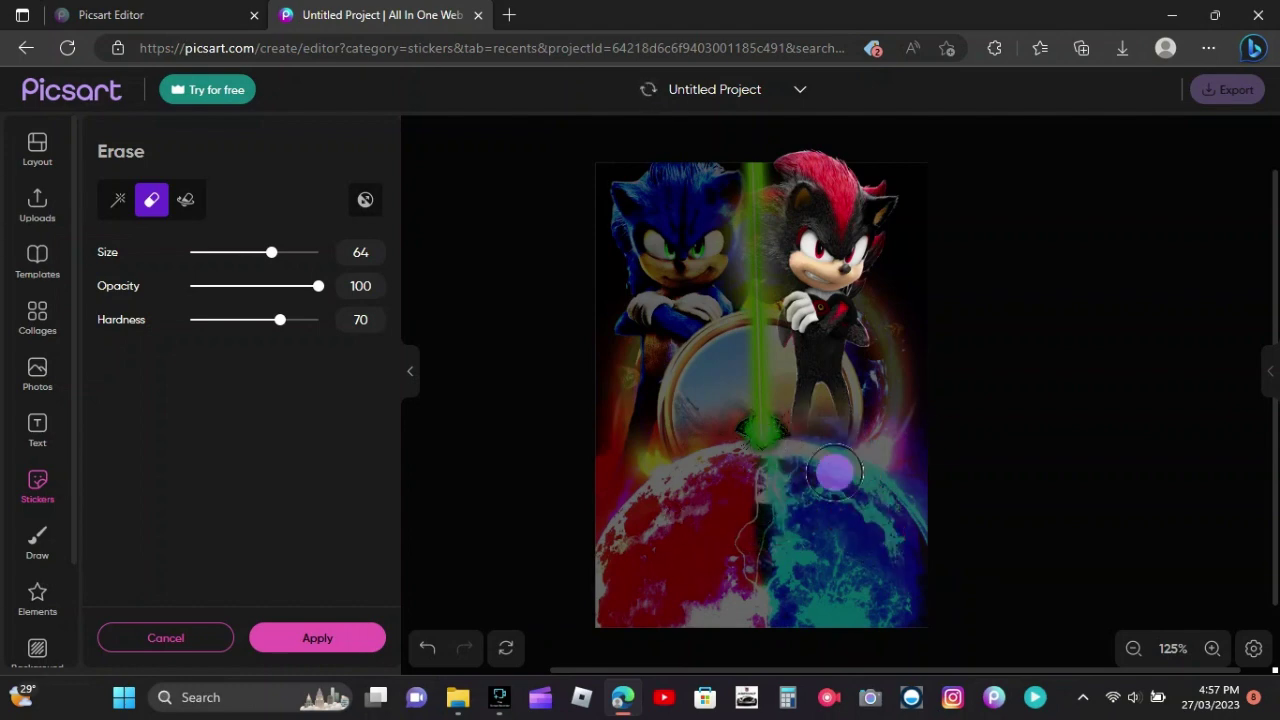
{"action": "left_click", "coordinate": [1211, 648]}
{"action": "left_click", "coordinate": [1211, 648]}
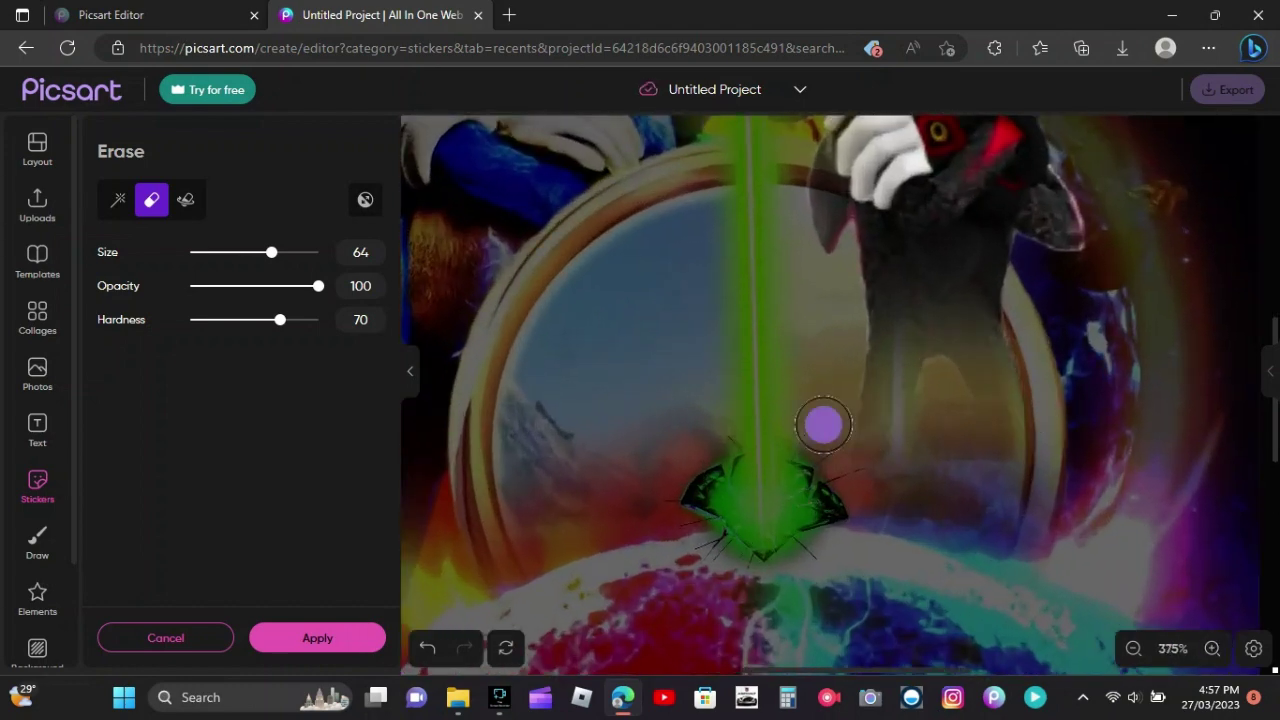
{"action": "mouse_move", "coordinate": [911, 355]}
{"action": "left_mouse_down"}
{"action": "mouse_move", "coordinate": [1017, 366]}
{"action": "mouse_move", "coordinate": [997, 257]}
{"action": "mouse_move", "coordinate": [871, 277]}
{"action": "mouse_move", "coordinate": [805, 250]}
{"action": "mouse_move", "coordinate": [848, 170]}
{"action": "left_mouse_up"}
{"action": "left_click", "coordinate": [1211, 648]}
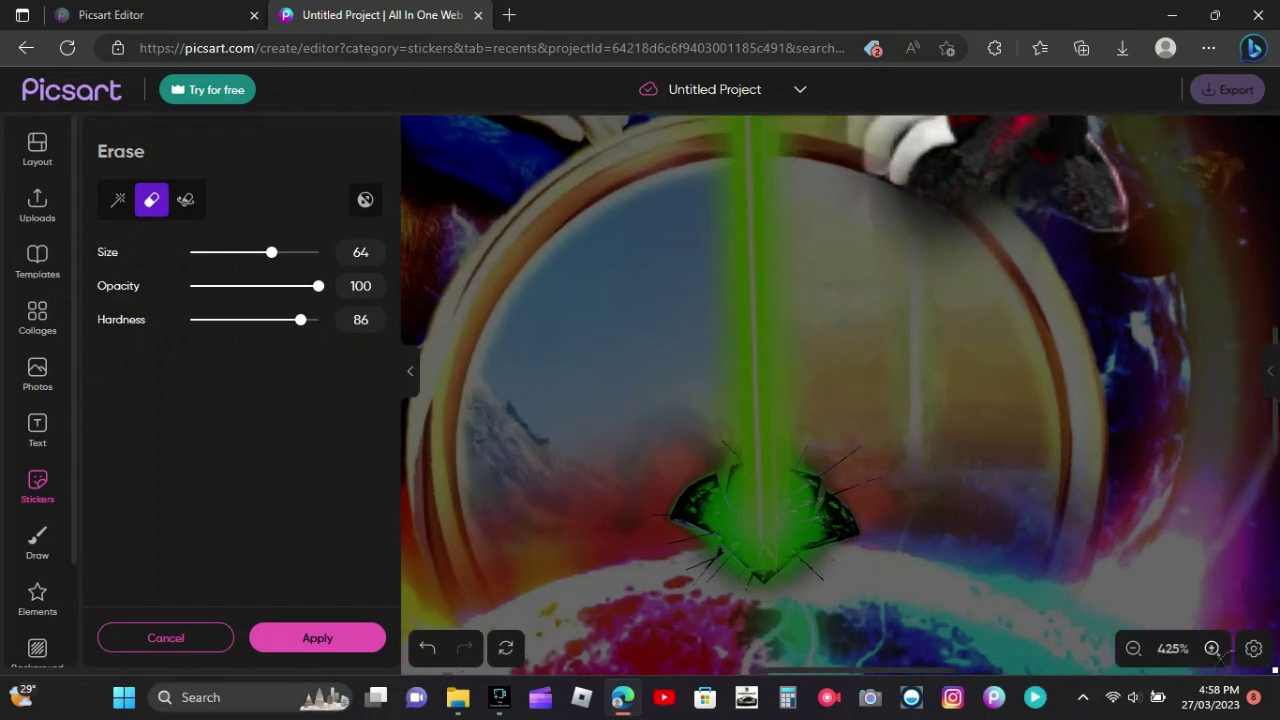
Step: Restore Shadow's gloved hand and arm above the ring with a size 34, hardness 88 brush, and apply the changes
{"action": "left_click_drag", "start_coordinate": [1273, 418], "coordinate": [1266, 349]}
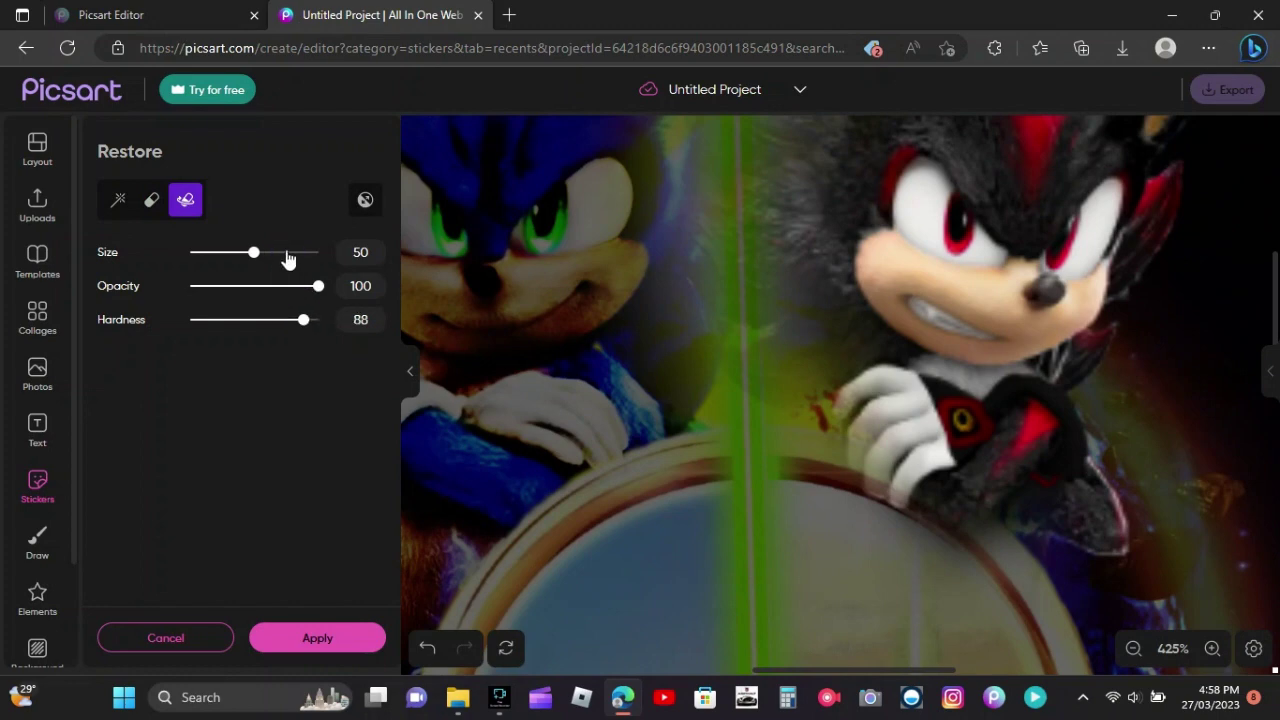
{"action": "left_click_drag", "start_coordinate": [930, 445], "coordinate": [860, 395]}
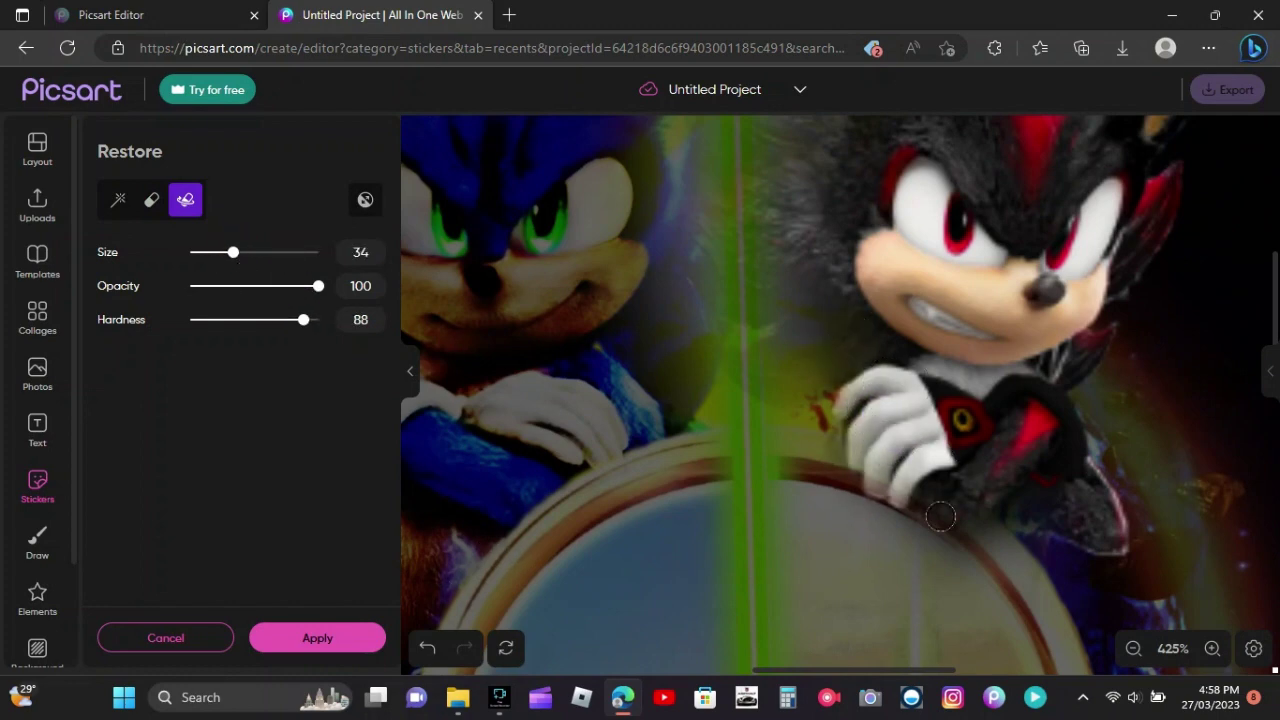
{"action": "left_click", "coordinate": [362, 642]}
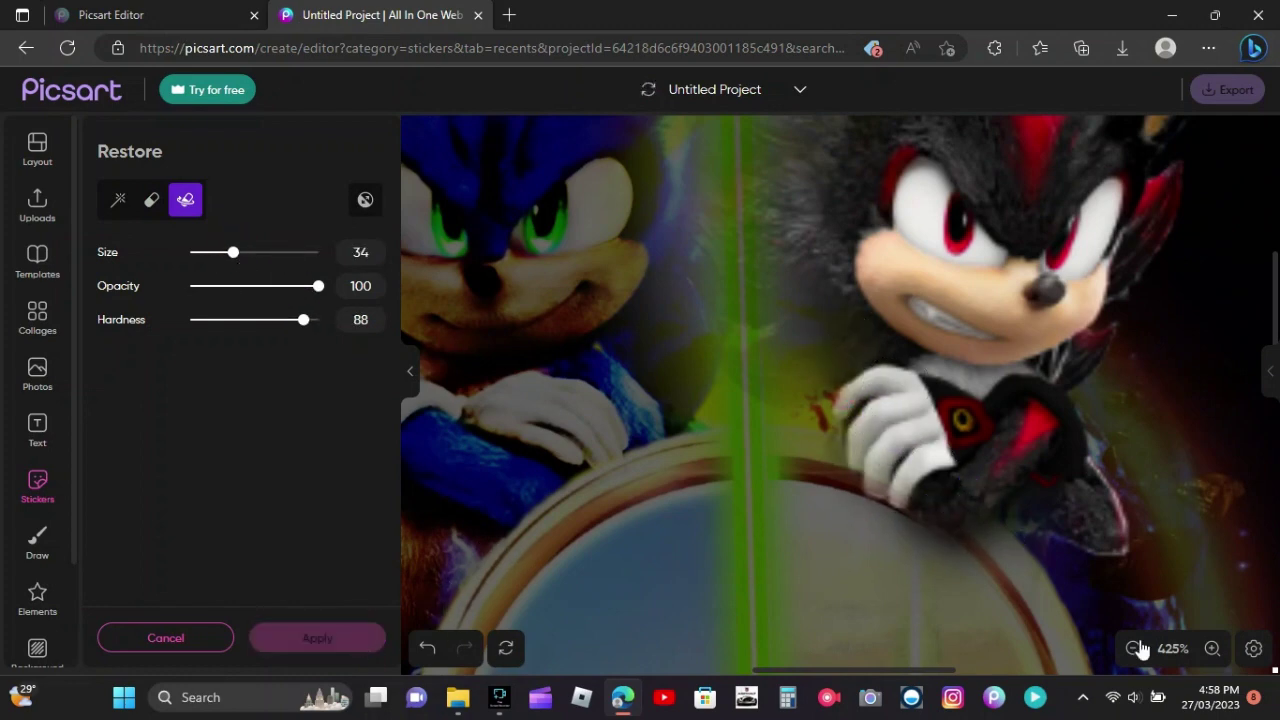
Step: Erase the leftover traces of Shadow's body along the ring's upper edge at size 50 and hardness 91, and apply
{"action": "left_click", "coordinate": [1136, 648]}
{"action": "left_click", "coordinate": [1136, 648]}
{"action": "left_click", "coordinate": [1008, 649]}
{"action": "left_click", "coordinate": [1006, 649]}
{"action": "left_click", "coordinate": [1003, 650]}
{"action": "left_click", "coordinate": [1007, 143]}
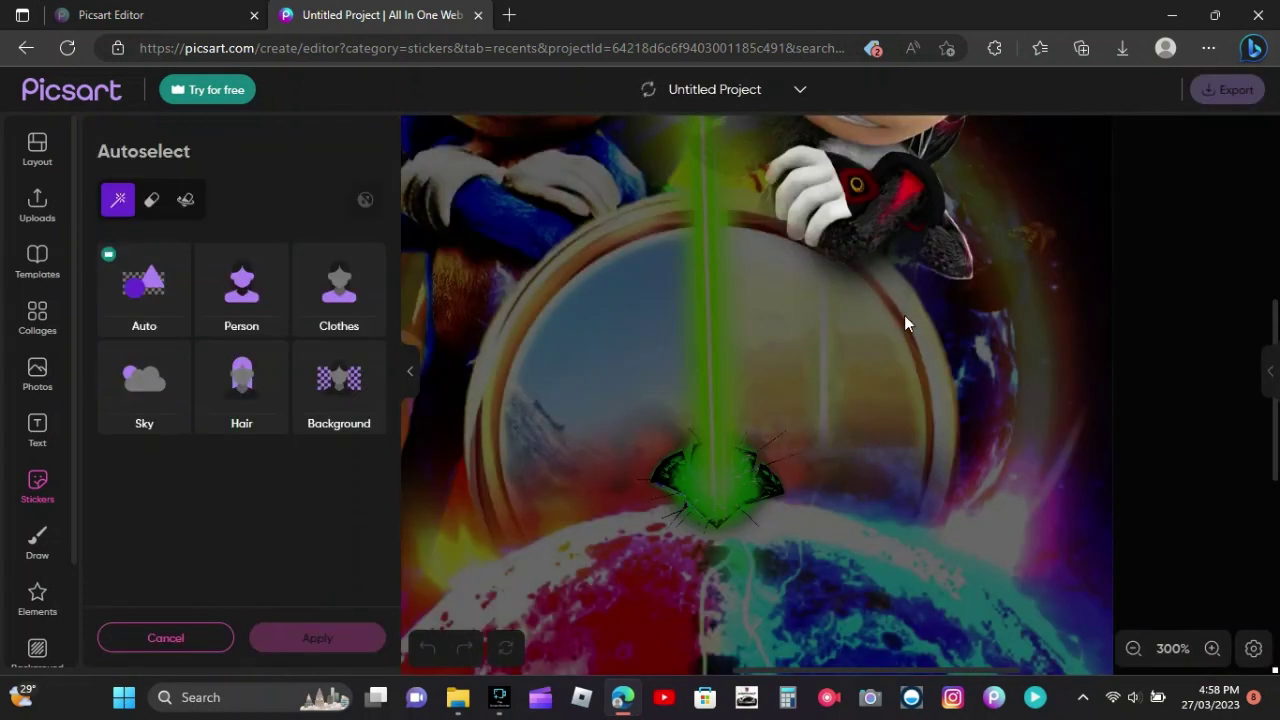
{"action": "left_click", "coordinate": [152, 200]}
{"action": "left_click", "coordinate": [905, 294]}
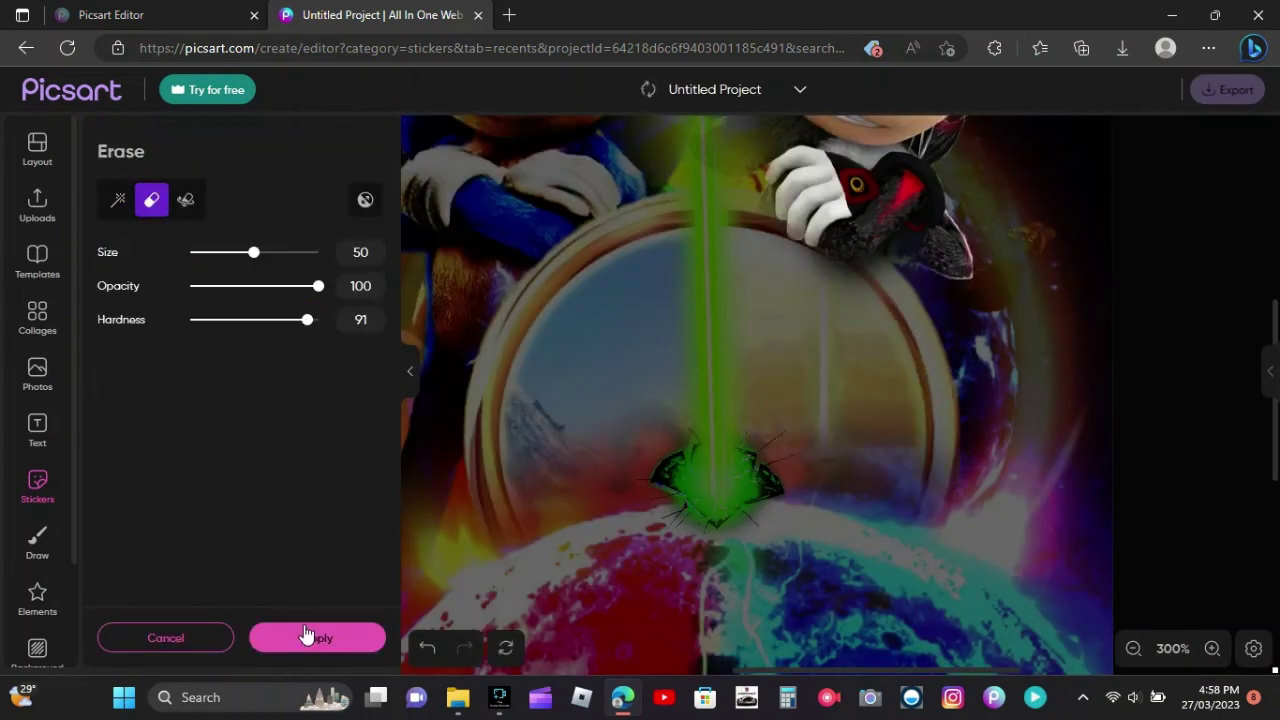
{"action": "left_click", "coordinate": [306, 636]}
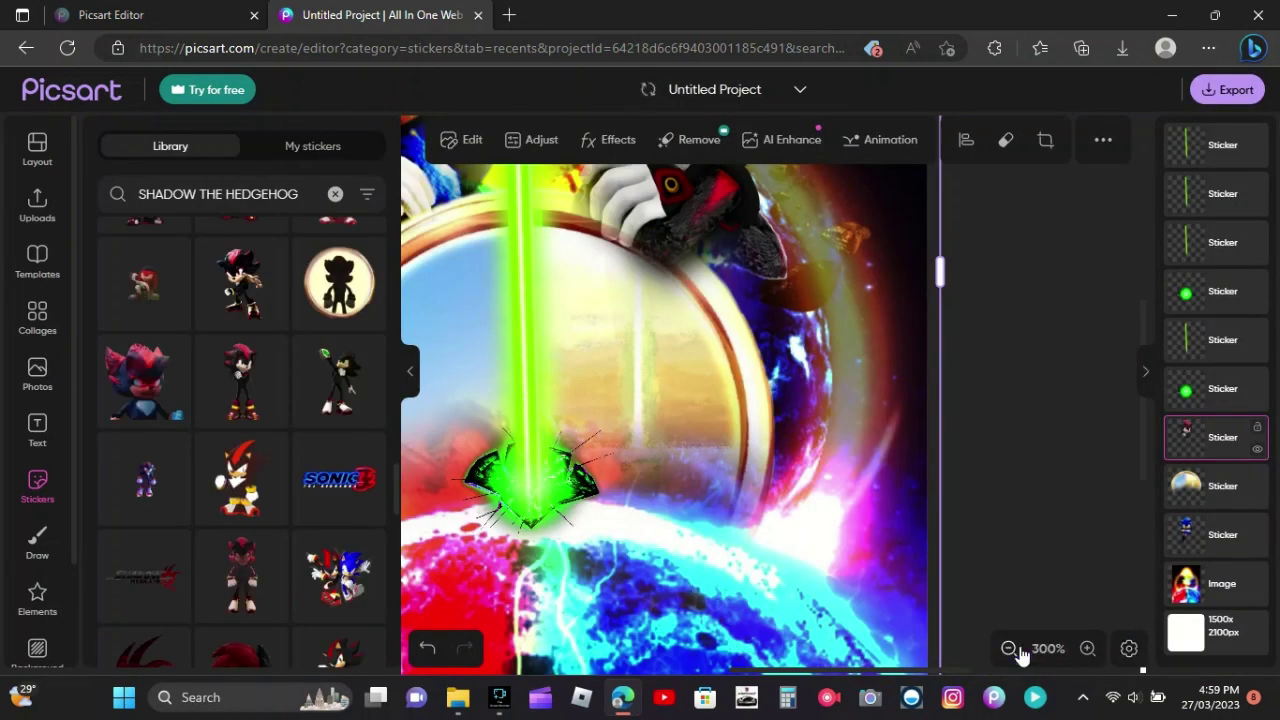
Step: Set the Shadow sticker's contrast to 100 and shadows to -100
{"action": "left_click", "coordinate": [1012, 650]}
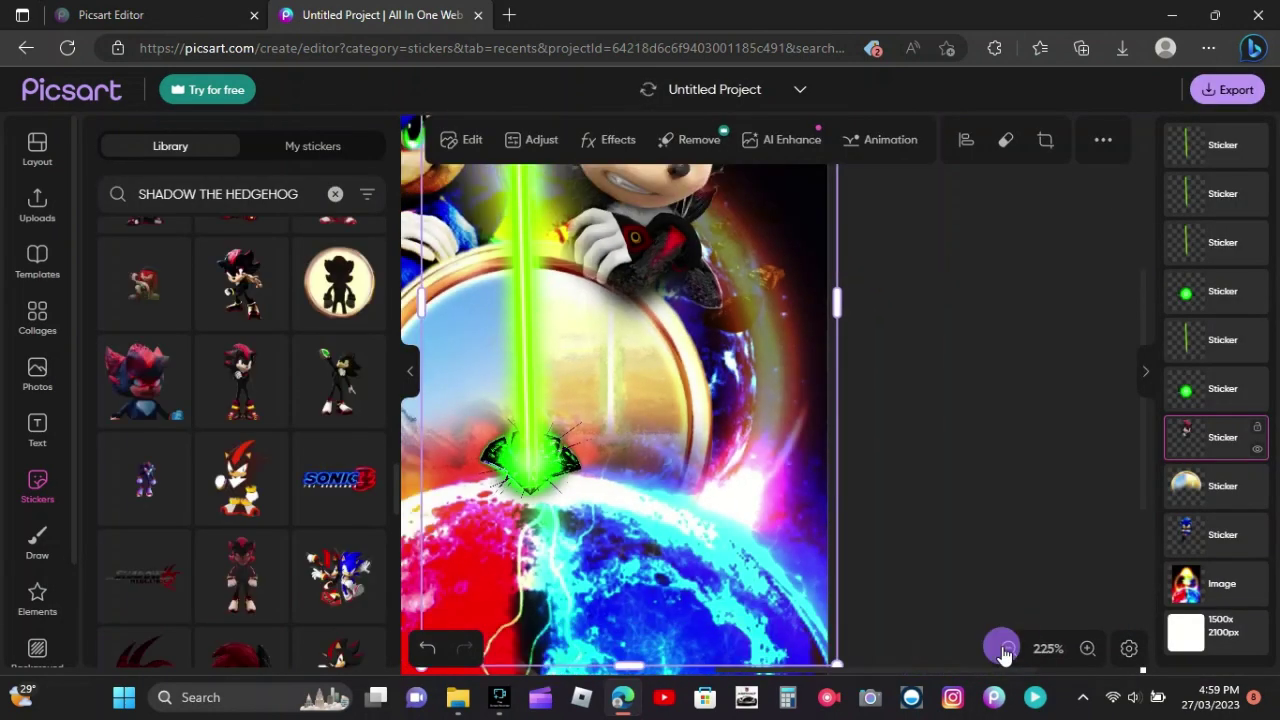
{"action": "left_click", "coordinate": [515, 141]}
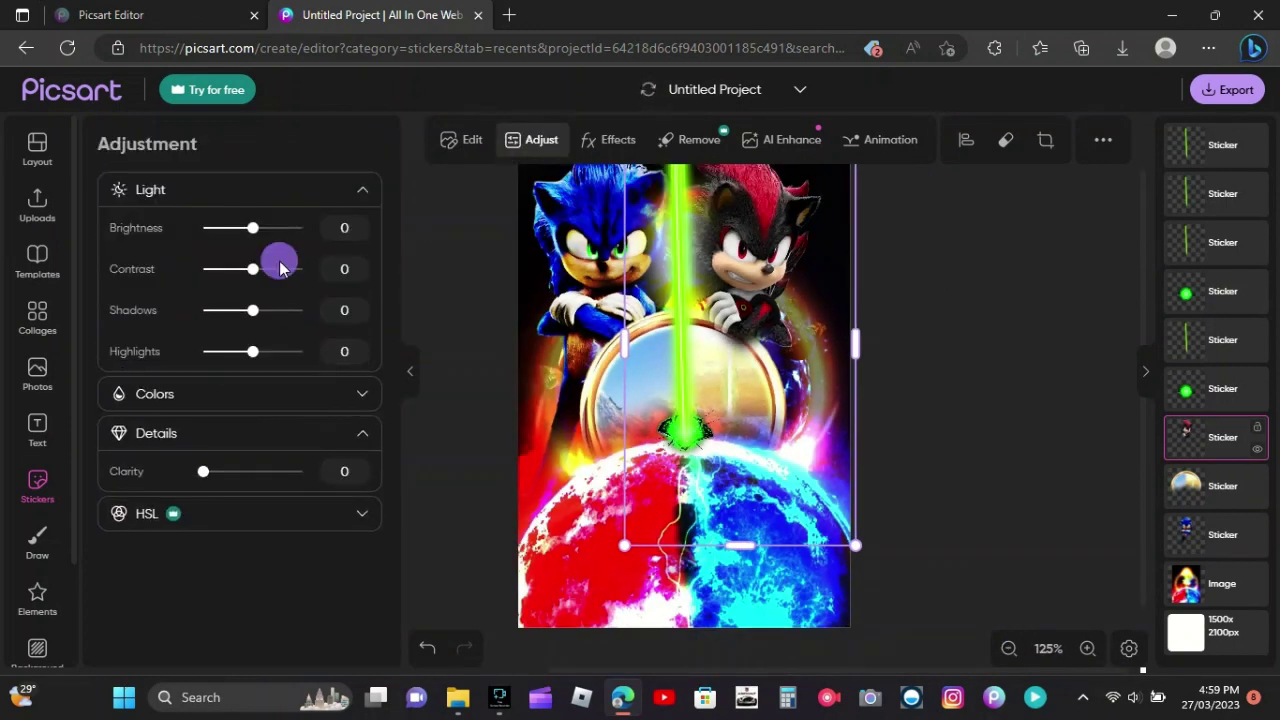
{"action": "left_click_drag", "start_coordinate": [253, 269], "coordinate": [310, 269]}
{"action": "left_click_drag", "start_coordinate": [253, 310], "coordinate": [180, 313]}
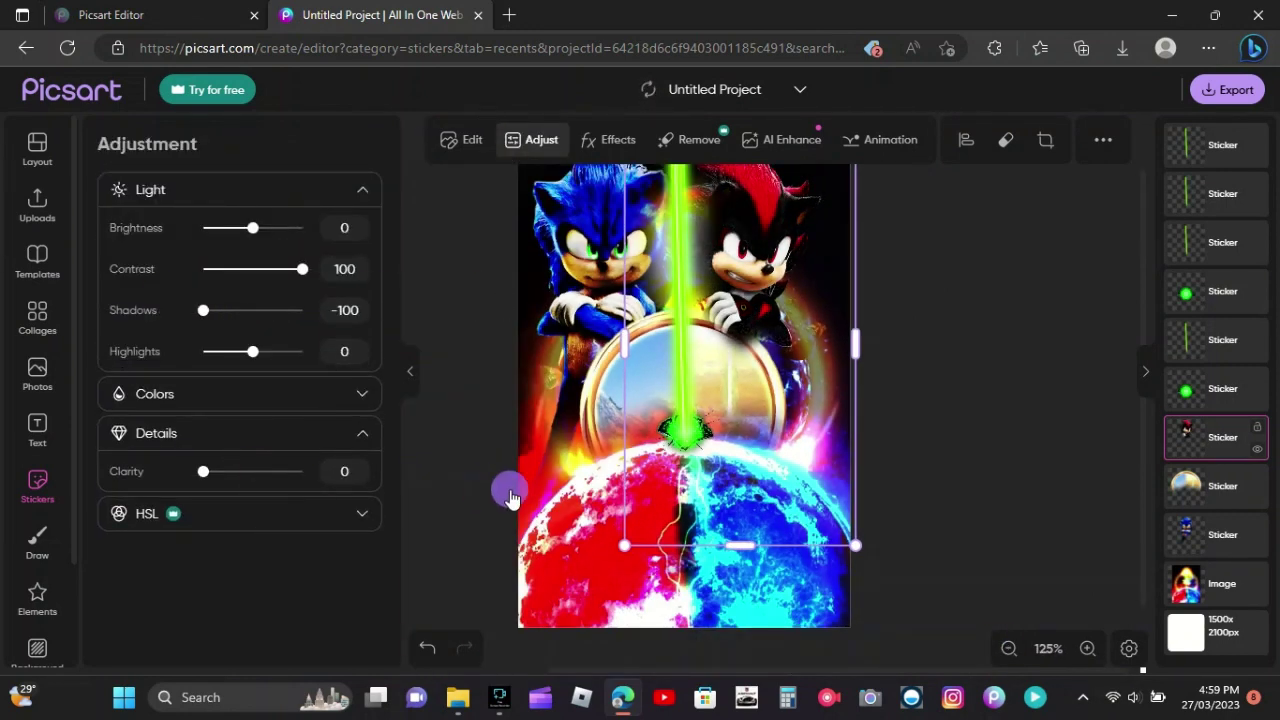
{"action": "left_click_drag", "start_coordinate": [509, 491], "coordinate": [497, 496]}
Step: Search the sticker library for KNUCKLES and browse down to the standing Knuckles stickers
{"action": "left_click", "coordinate": [37, 485]}
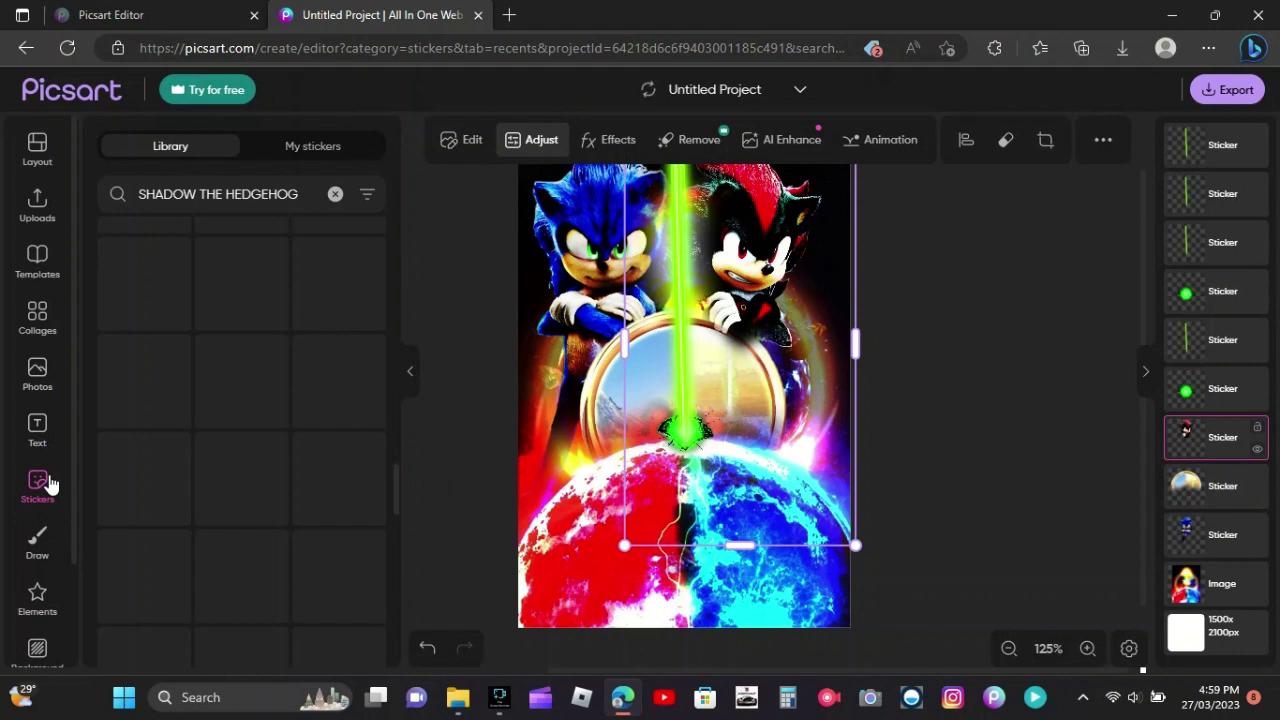
{"action": "left_click", "coordinate": [297, 194]}
{"action": "type", "text": "KNUCKLES"}
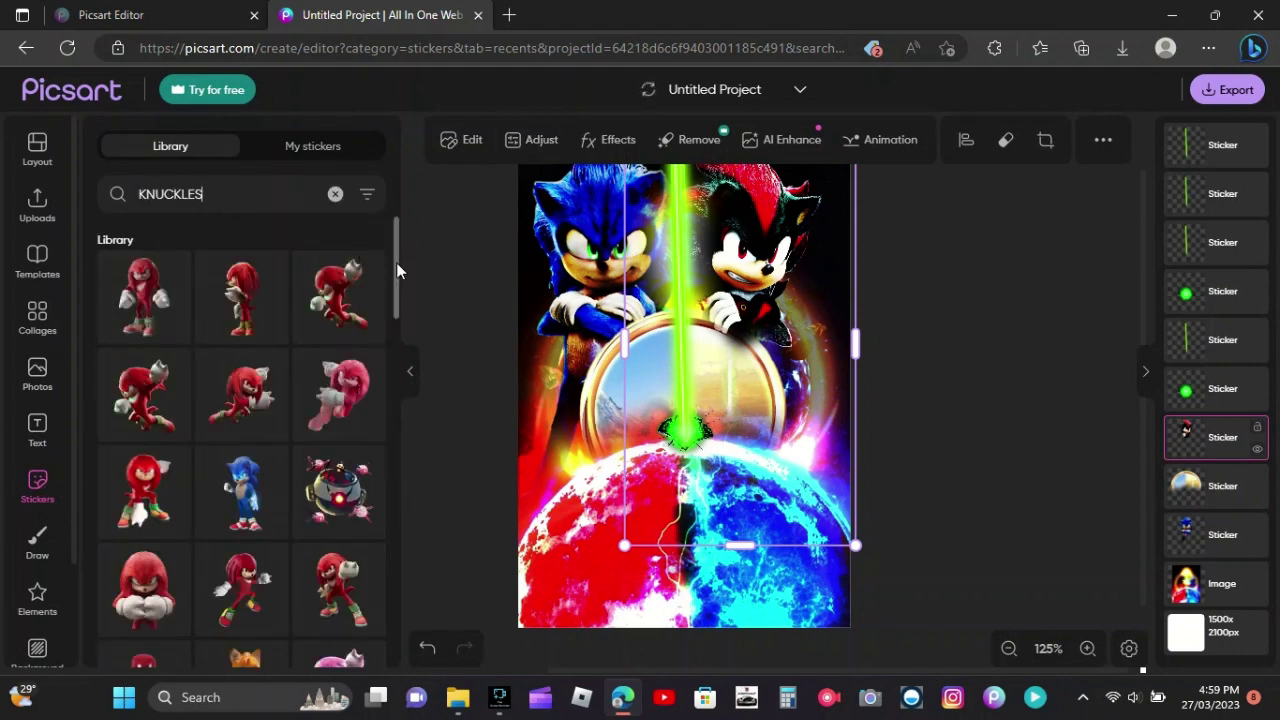
{"action": "left_click_drag", "start_coordinate": [394, 266], "coordinate": [388, 398]}
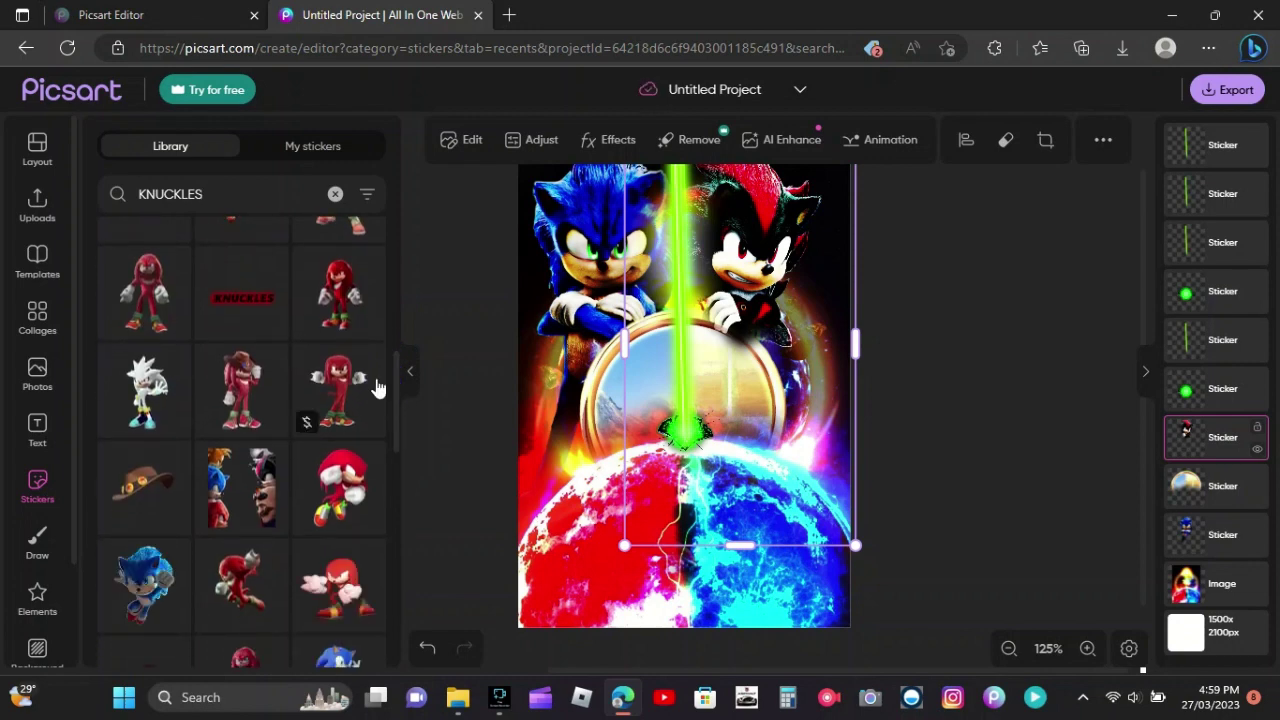
{"action": "left_click", "coordinate": [343, 298]}
{"action": "left_click_drag", "start_coordinate": [785, 495], "coordinate": [588, 525]}
{"action": "left_click", "coordinate": [513, 145]}
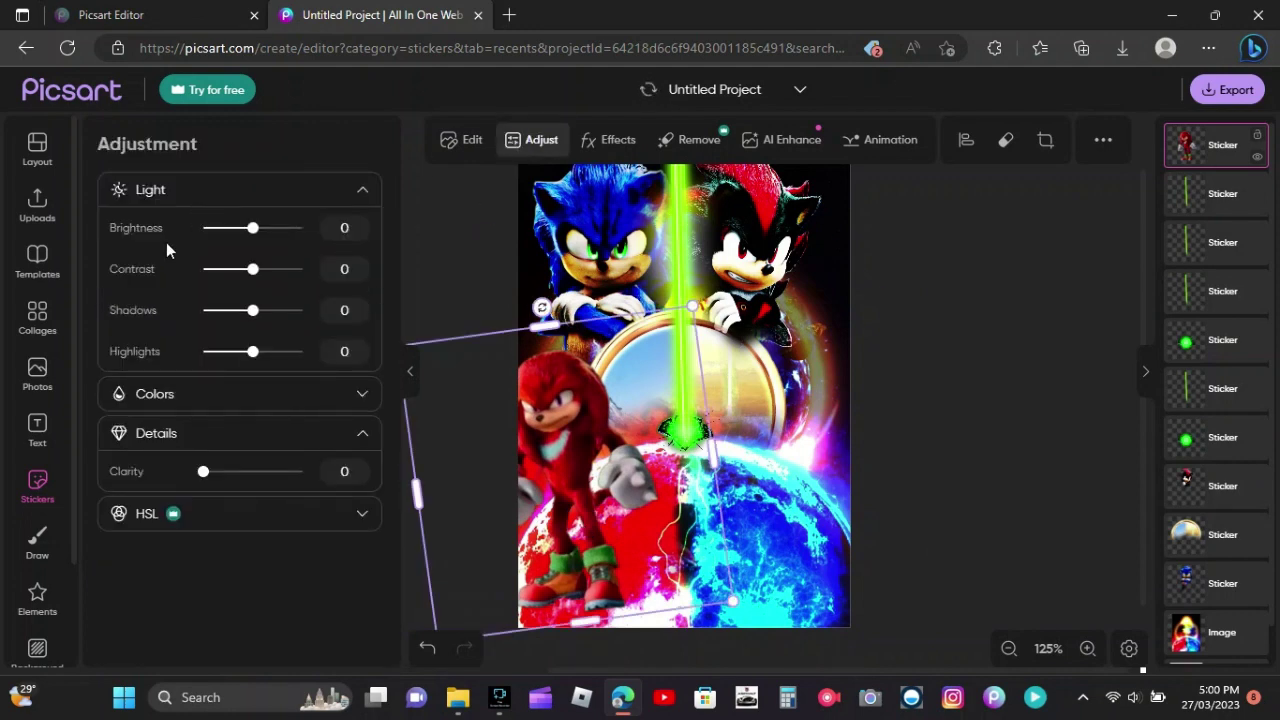
{"action": "left_click_drag", "start_coordinate": [425, 275], "coordinate": [425, 278]}
{"action": "left_click_drag", "start_coordinate": [253, 310], "coordinate": [185, 314]}
{"action": "left_click_drag", "start_coordinate": [204, 471], "coordinate": [310, 471]}
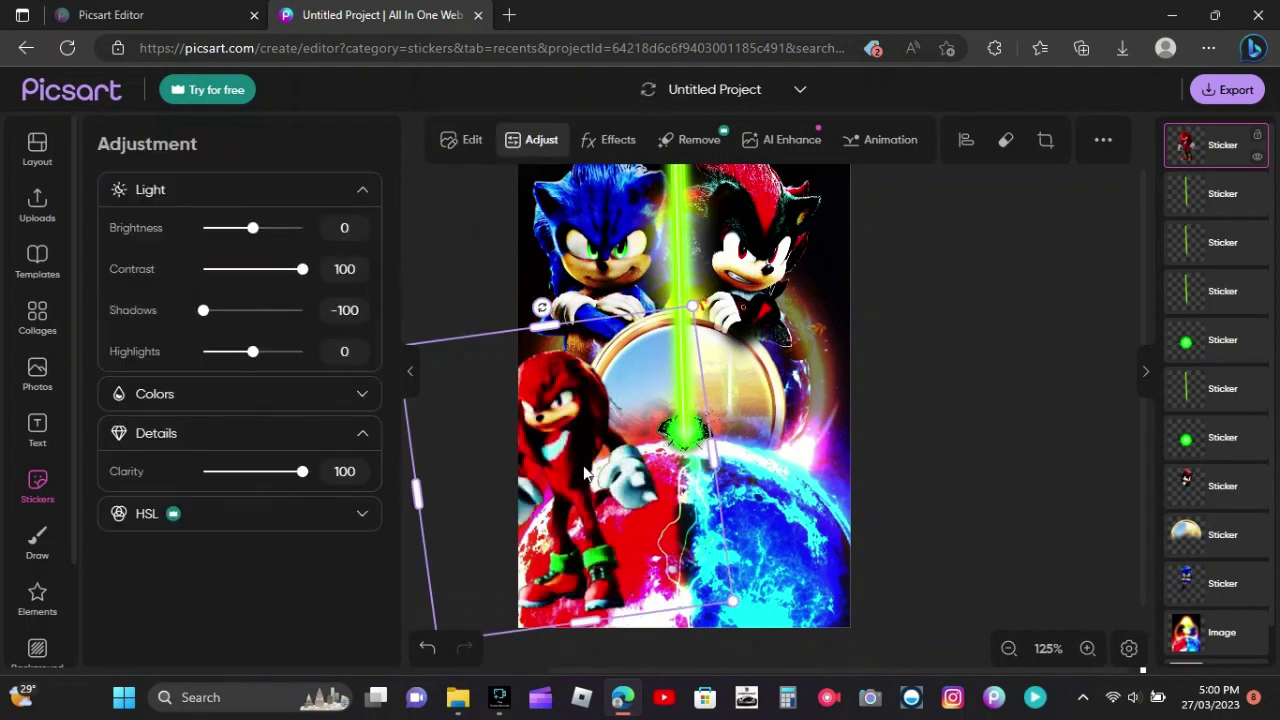
{"action": "left_click_drag", "start_coordinate": [584, 465], "coordinate": [580, 451]}
{"action": "key", "text": "Delete"}
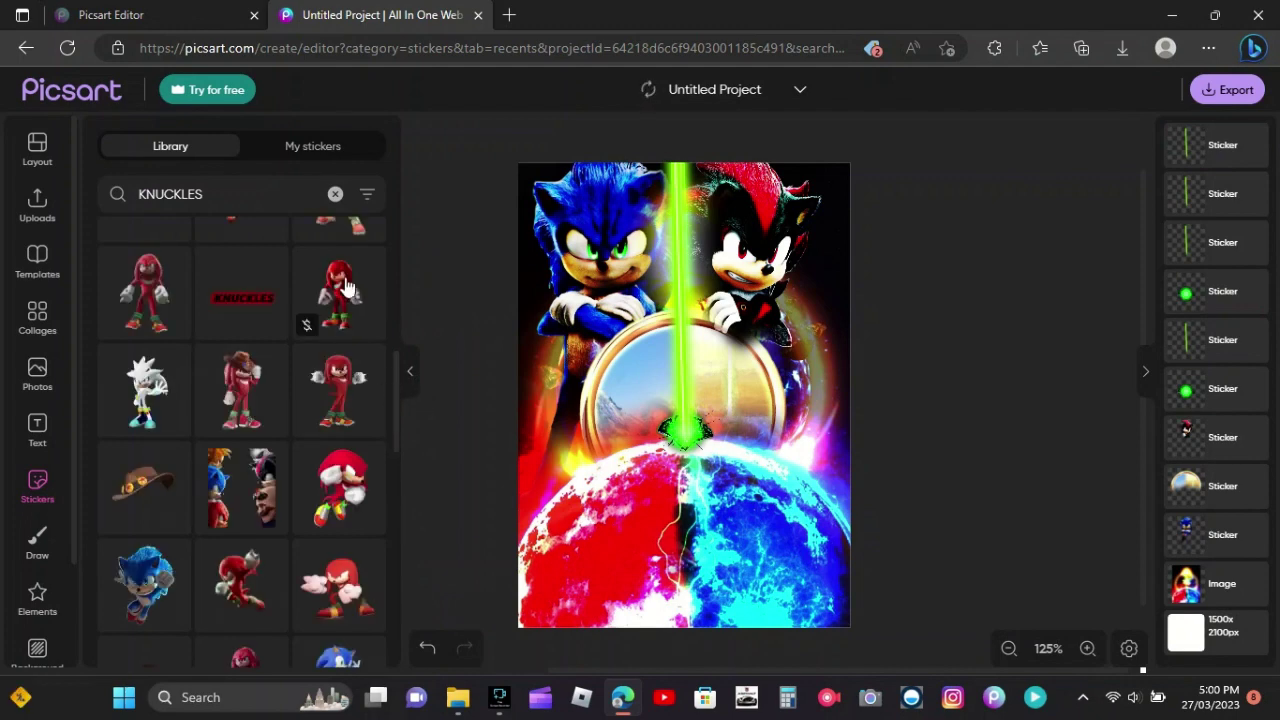
Step: Add the standing Knuckles sticker, enlarge it and place it at the poster's lower left below Sonic
{"action": "left_click", "coordinate": [340, 284]}
{"action": "left_click_drag", "start_coordinate": [783, 495], "coordinate": [959, 554]}
{"action": "left_click_drag", "start_coordinate": [750, 480], "coordinate": [570, 496]}
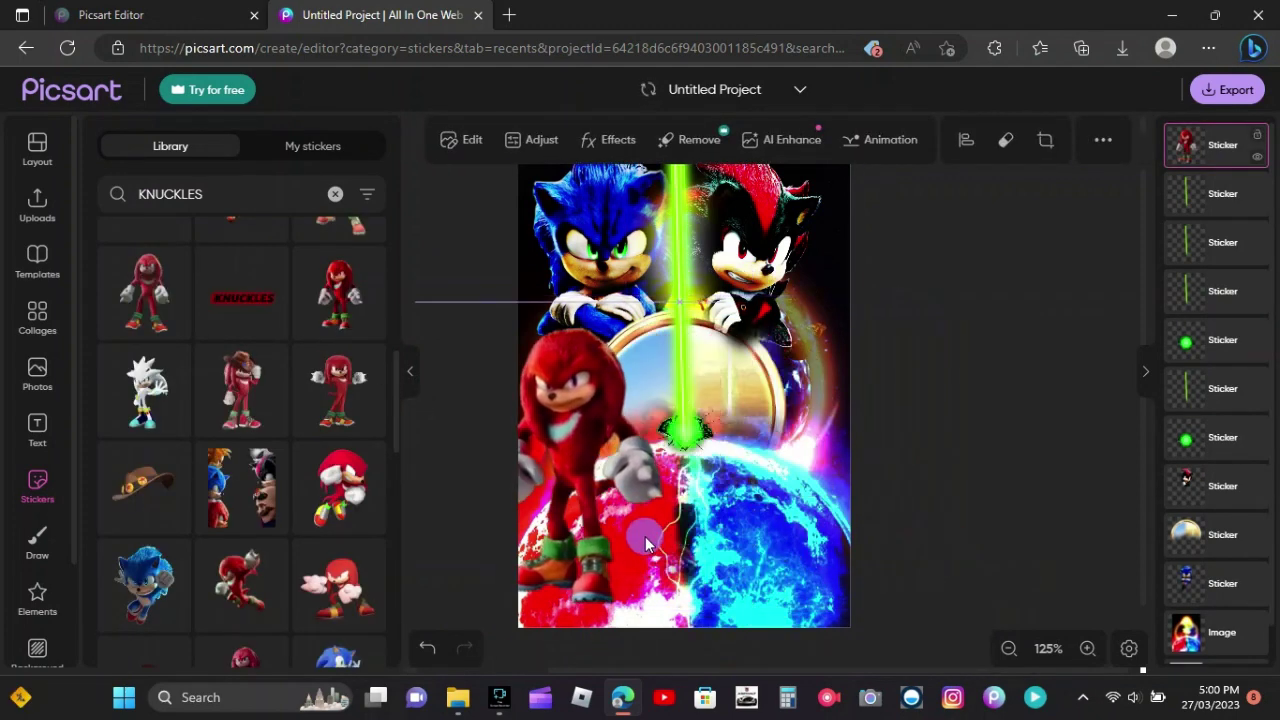
Step: Erase Knuckles' legs and feet over the planet with a size 50, hardness 70 brush, and apply the erasure
{"action": "left_click", "coordinate": [1003, 150]}
{"action": "left_click", "coordinate": [153, 201]}
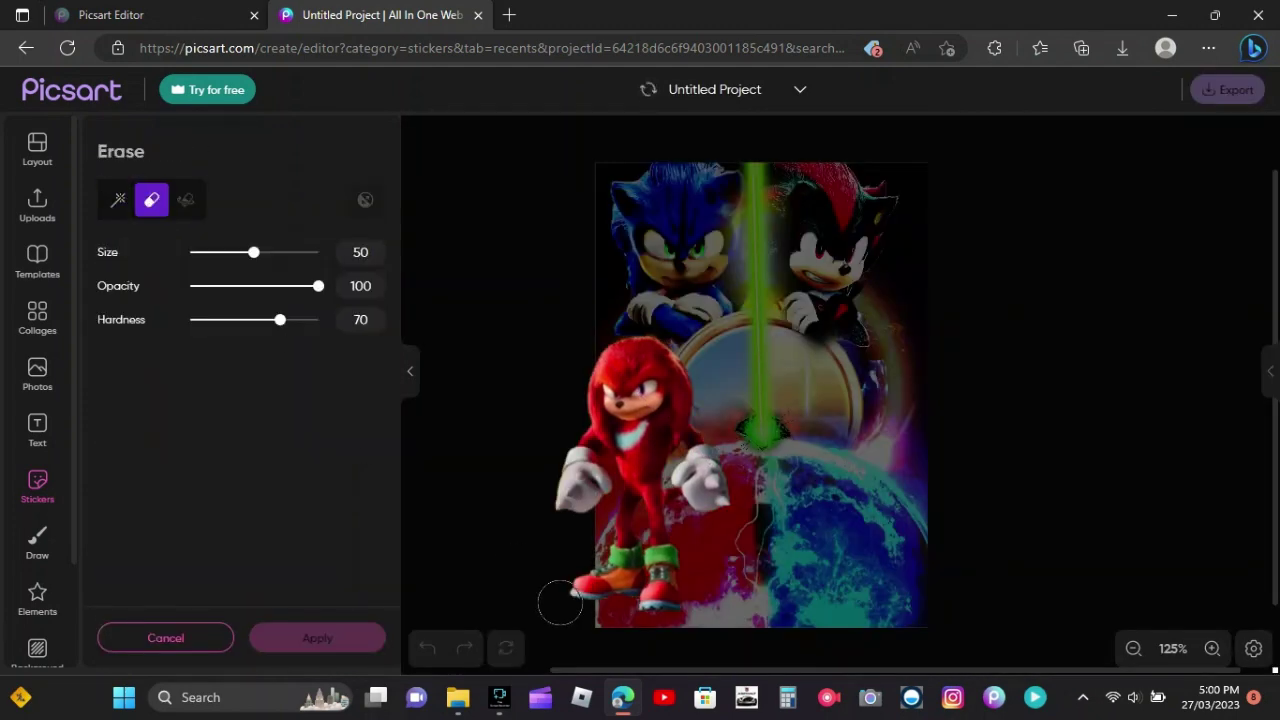
{"action": "mouse_move", "coordinate": [557, 600]}
{"action": "left_mouse_down"}
{"action": "mouse_move", "coordinate": [628, 606]}
{"action": "mouse_move", "coordinate": [656, 511]}
{"action": "left_mouse_up"}
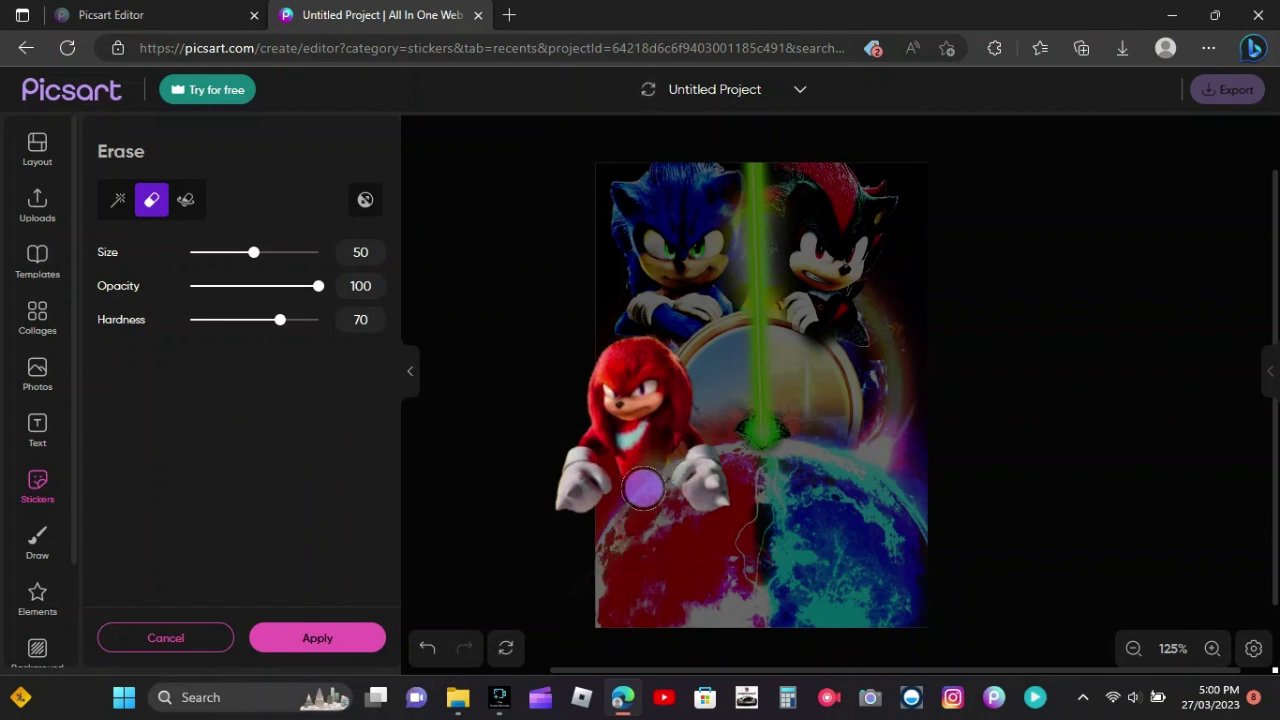
{"action": "left_click", "coordinate": [366, 637]}
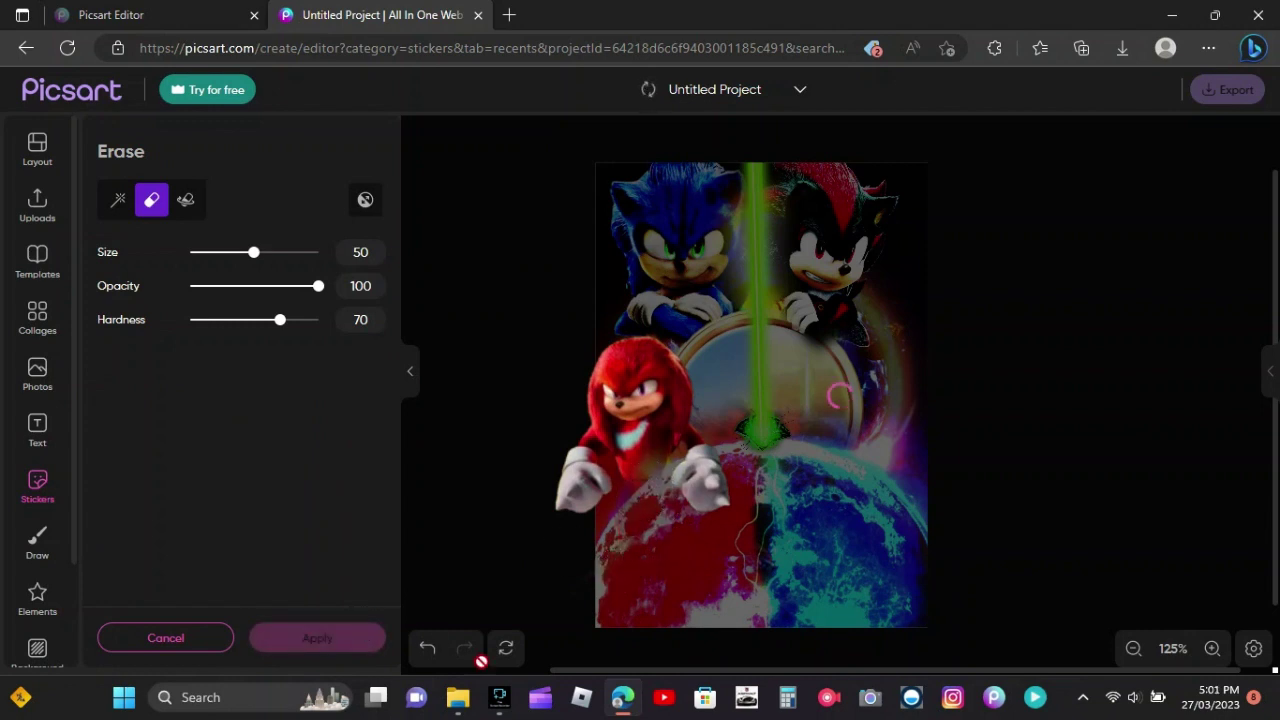
{"action": "left_click", "coordinate": [500, 697]}
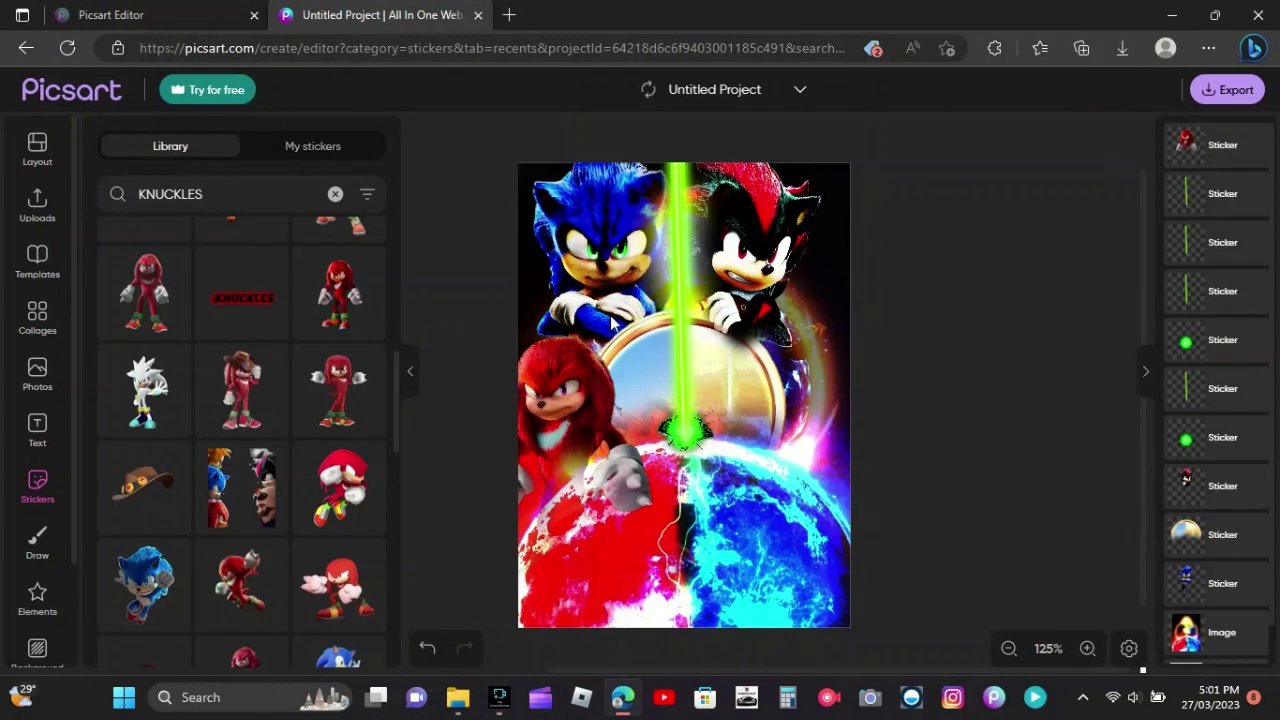
Step: Set the Knuckles sticker's contrast to 100, shadows to -100 and clarity to 100
{"action": "left_click", "coordinate": [565, 390]}
{"action": "left_click", "coordinate": [530, 140]}
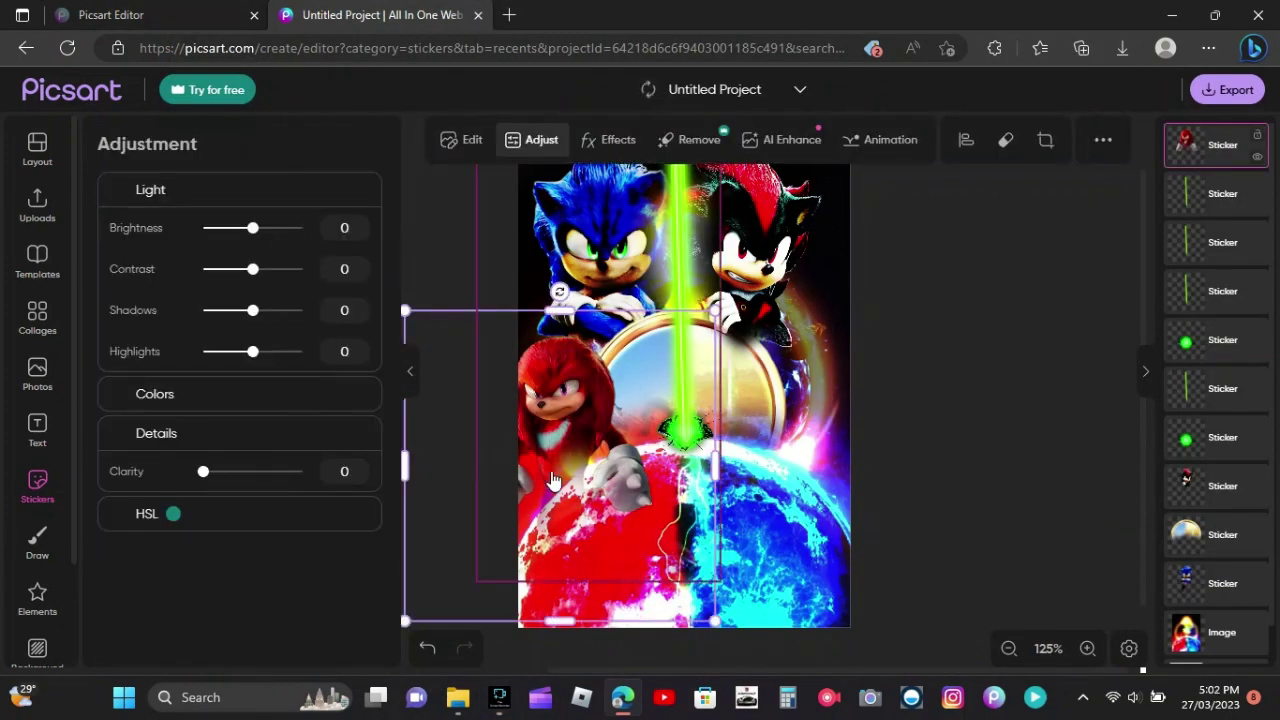
{"action": "left_click", "coordinate": [193, 315]}
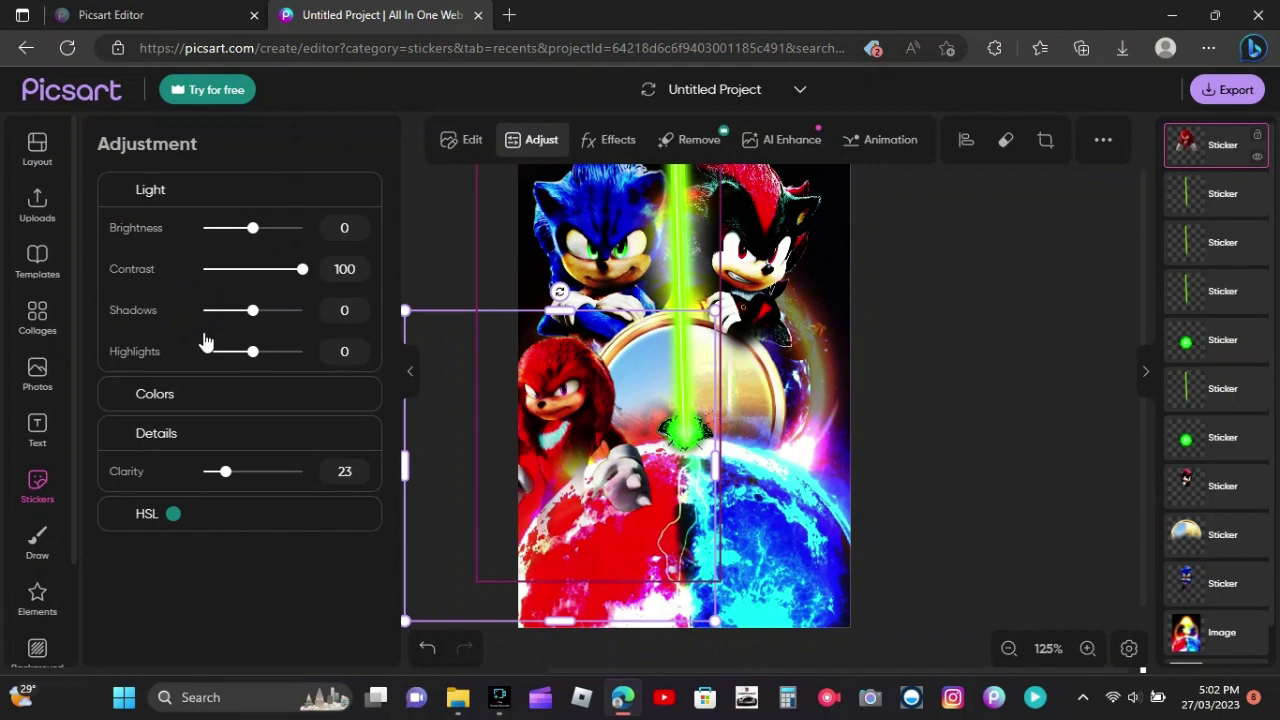
{"action": "left_click_drag", "start_coordinate": [225, 471], "coordinate": [328, 470]}
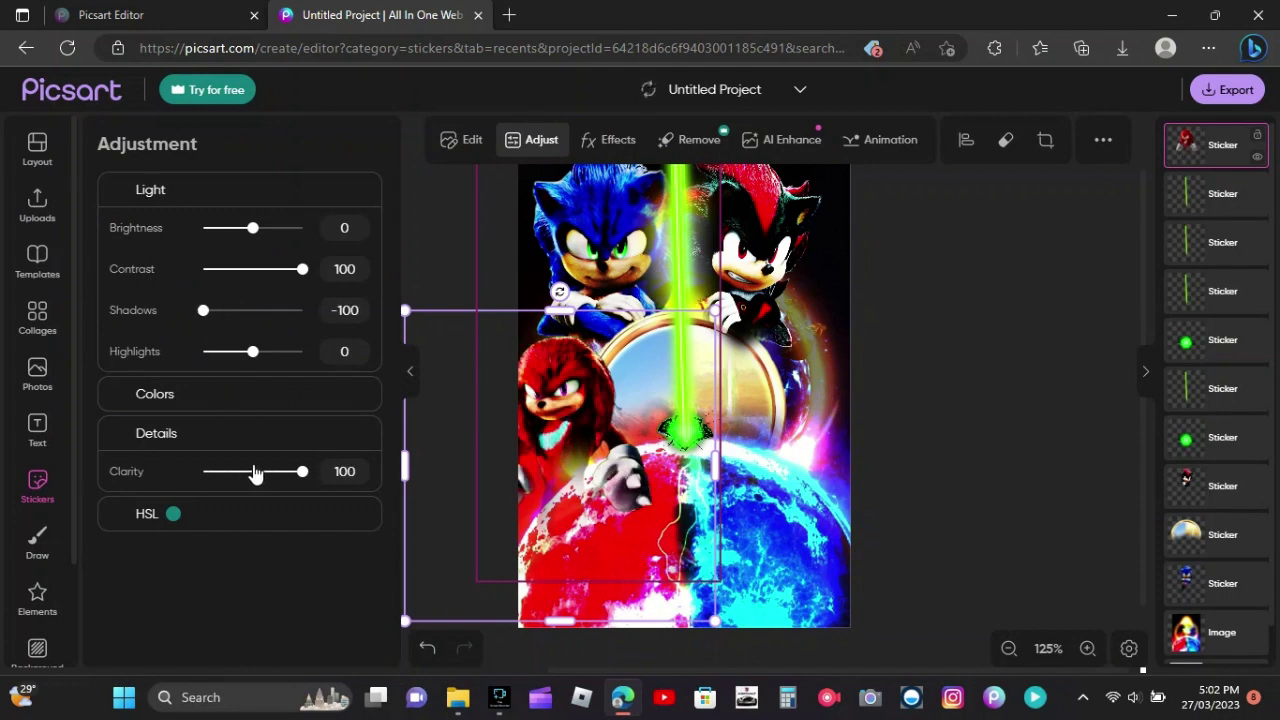
Step: Search the sticker library for TAILS and add the flying Tails sticker with spinning tails
{"action": "left_click", "coordinate": [35, 478]}
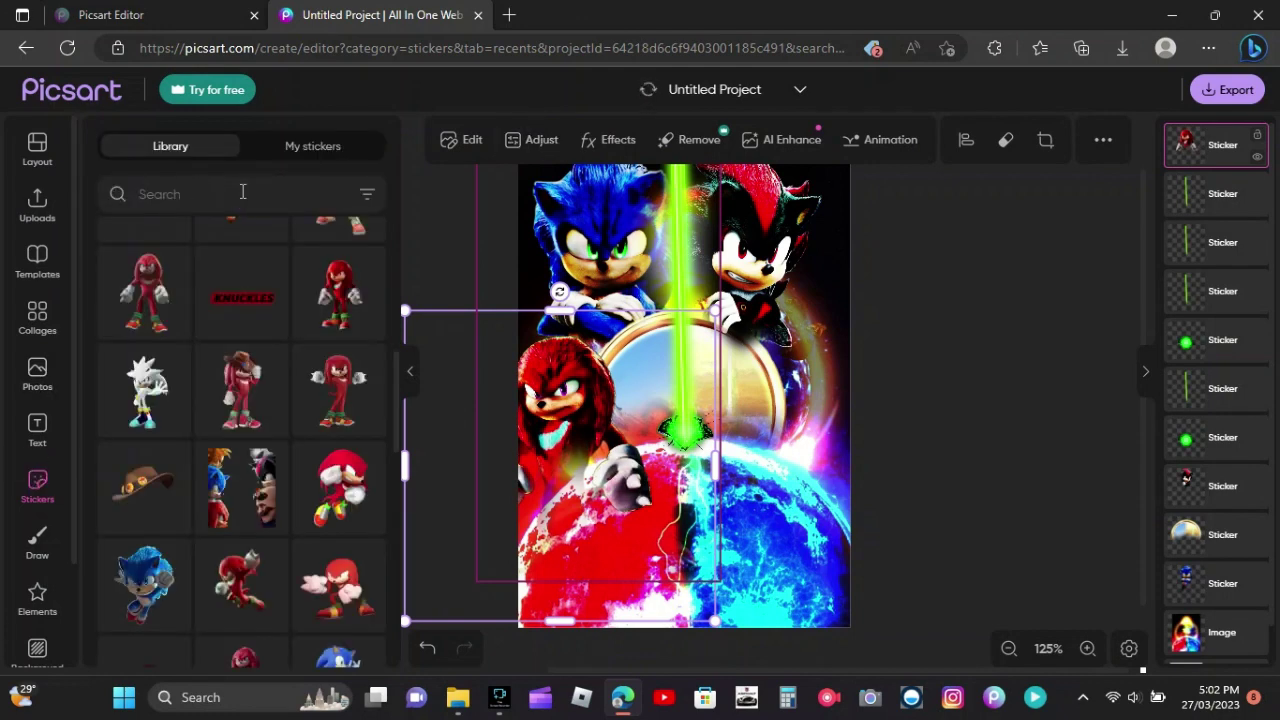
{"action": "left_click", "coordinate": [242, 194]}
{"action": "type", "text": "TAILST"}
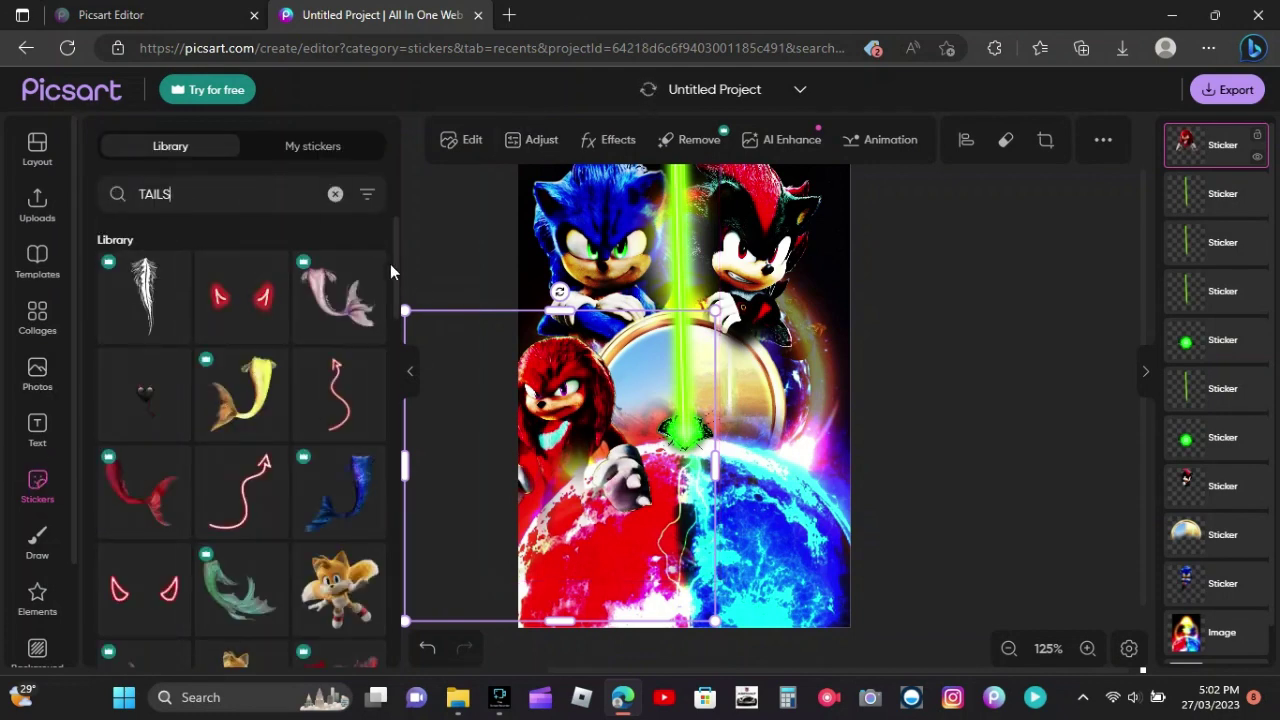
{"action": "left_click", "coordinate": [409, 371]}
{"action": "left_click", "coordinate": [86, 368]}
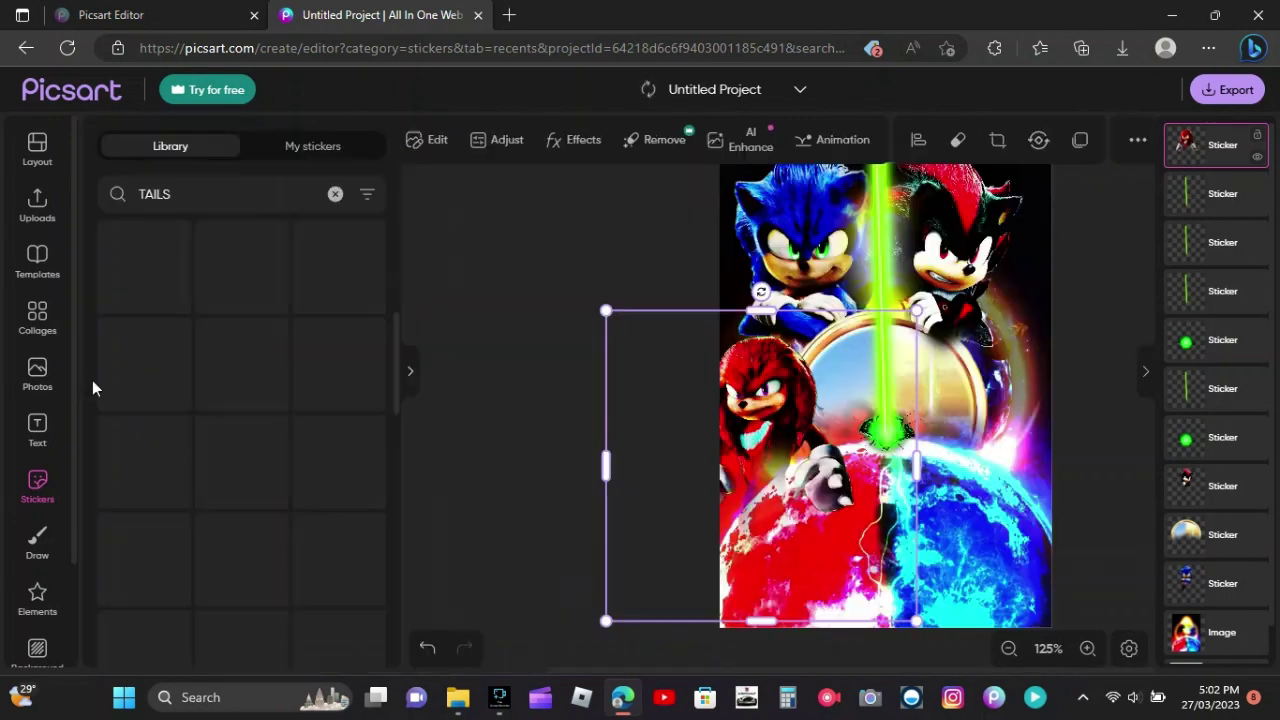
{"action": "left_click", "coordinate": [347, 385]}
Step: Flip the Tails sticker horizontally, shrink it slightly and place it between Sonic and Knuckles, over the ring's left side
{"action": "left_click", "coordinate": [1023, 194]}
{"action": "left_click", "coordinate": [1031, 271]}
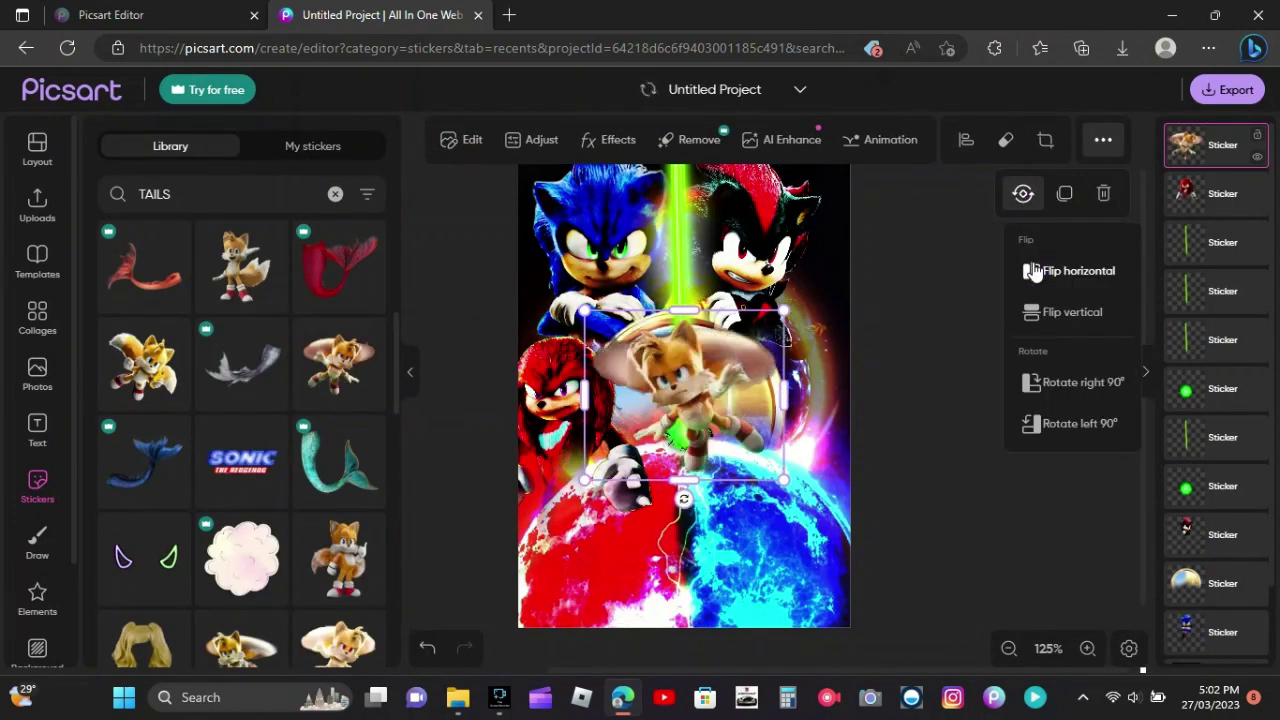
{"action": "left_click", "coordinate": [780, 300]}
{"action": "left_click", "coordinate": [697, 346]}
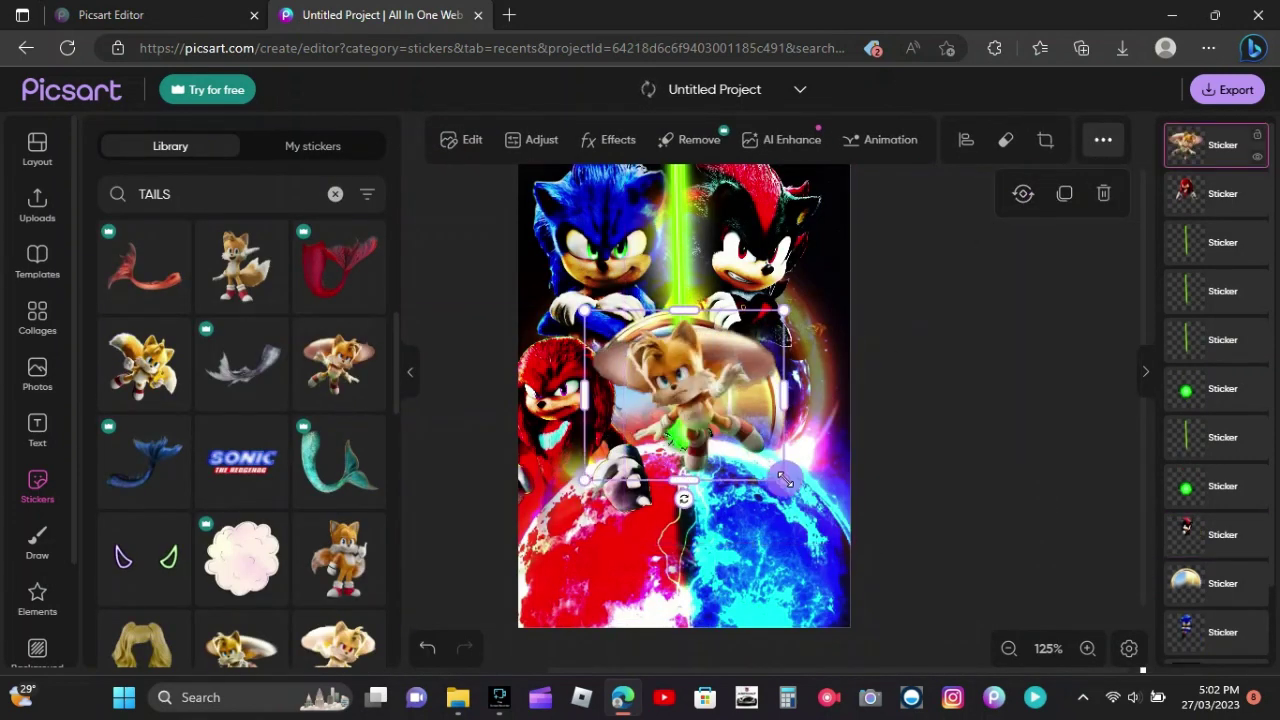
{"action": "left_click_drag", "start_coordinate": [713, 437], "coordinate": [648, 397]}
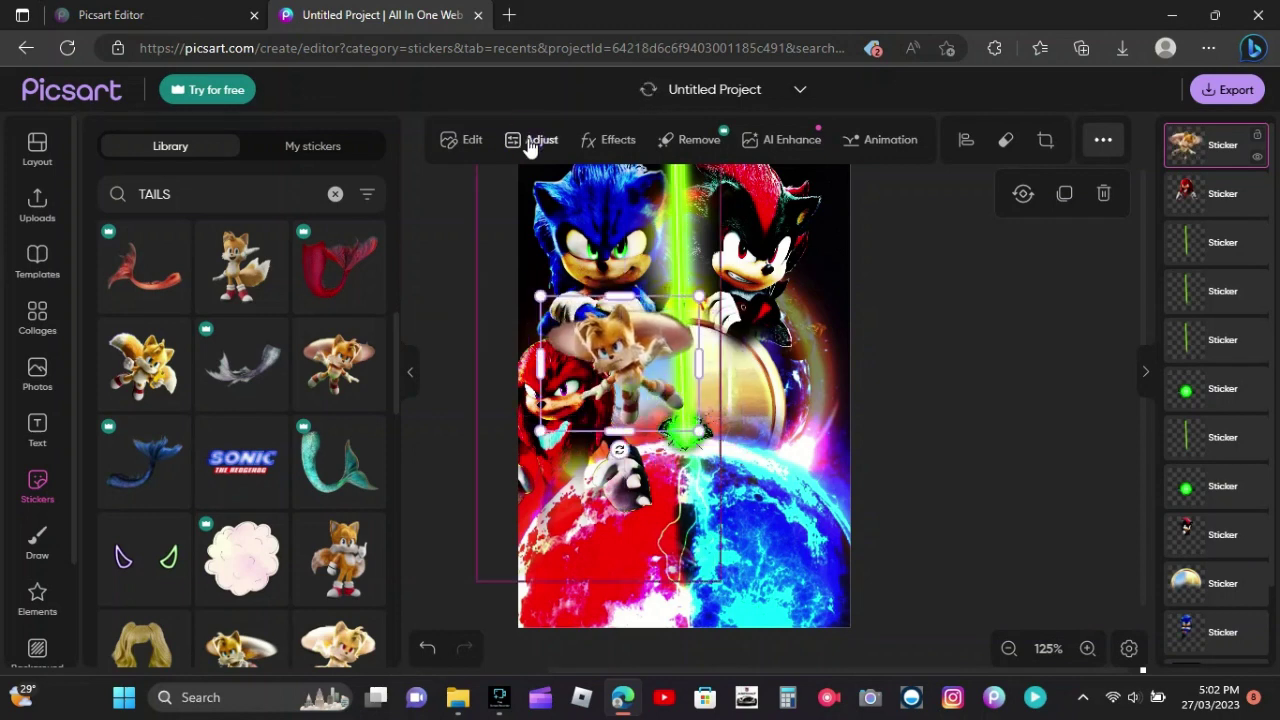
Step: Set the Tails sticker's contrast to 100, shadows to -100 and clarity to 100, and enlarge it slightly
{"action": "left_click", "coordinate": [531, 139]}
{"action": "left_click_drag", "start_coordinate": [203, 471], "coordinate": [270, 477]}
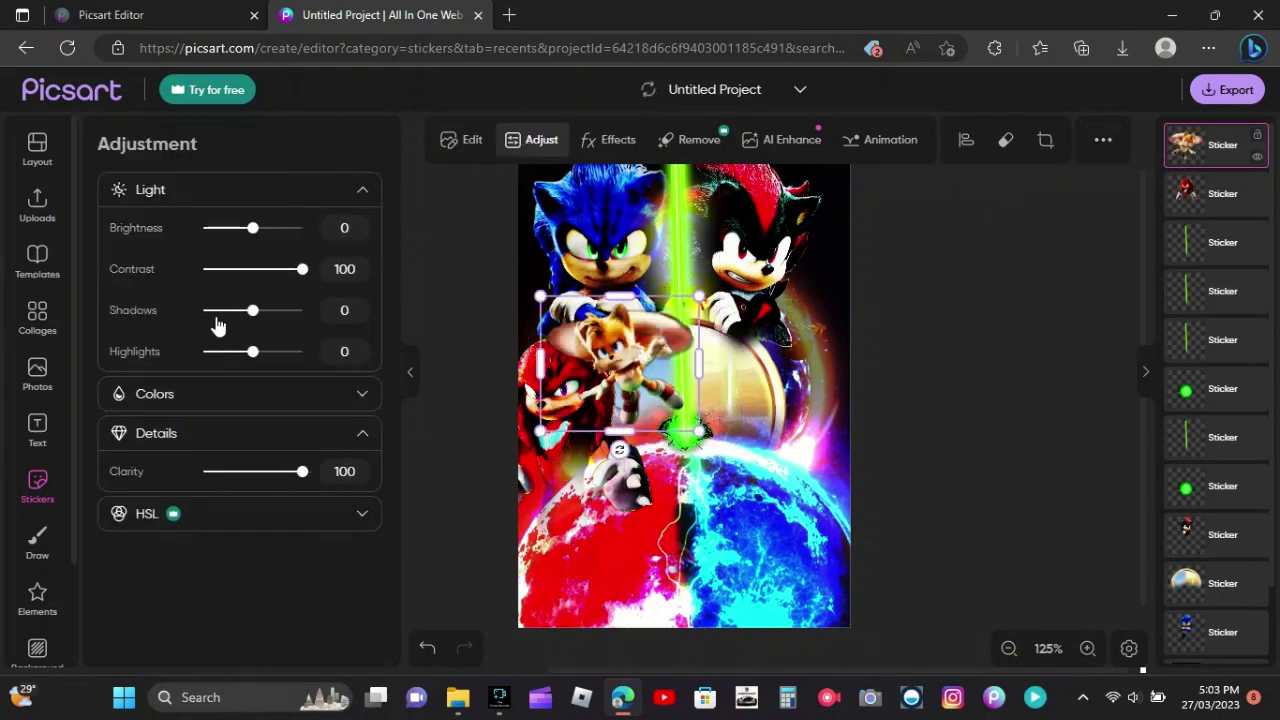
{"action": "left_click_drag", "start_coordinate": [218, 322], "coordinate": [203, 318]}
{"action": "left_click_drag", "start_coordinate": [699, 431], "coordinate": [731, 456]}
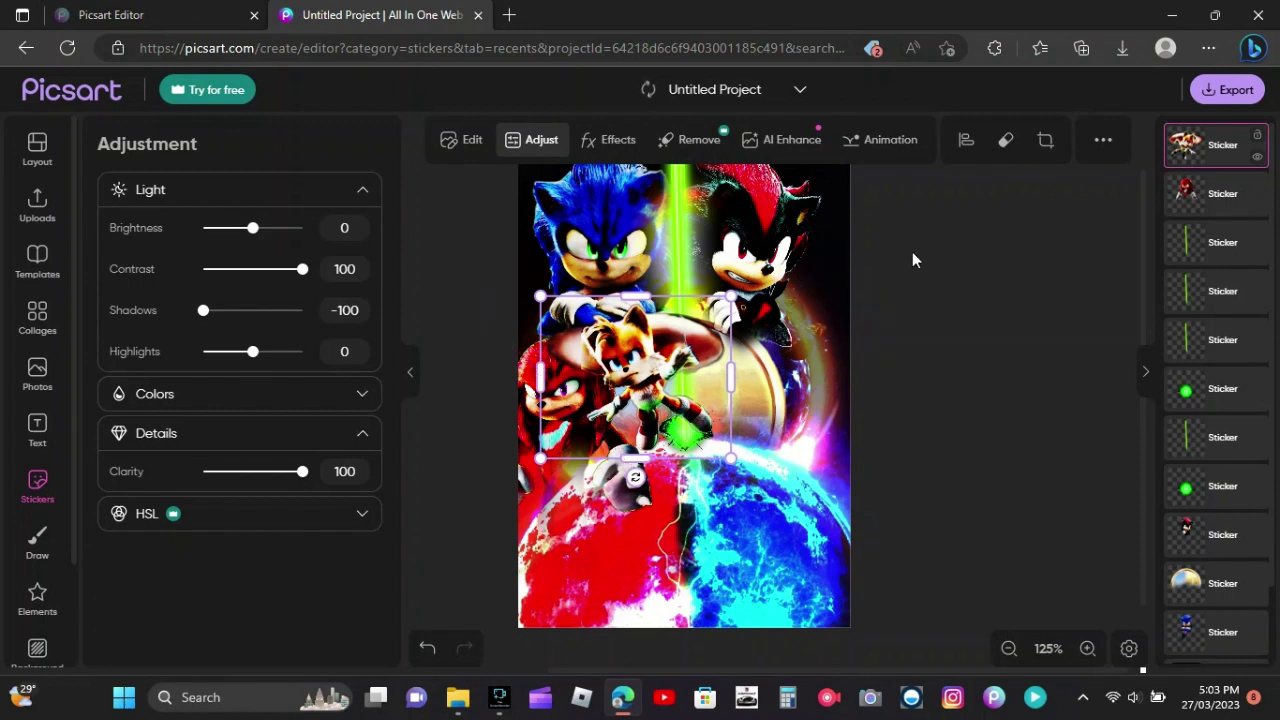
Step: Erase Tails' legs, outstretched arm and the tail blur over the green beam with a size 76, hardness 70 brush
{"action": "left_click", "coordinate": [1008, 142]}
{"action": "left_click", "coordinate": [151, 200]}
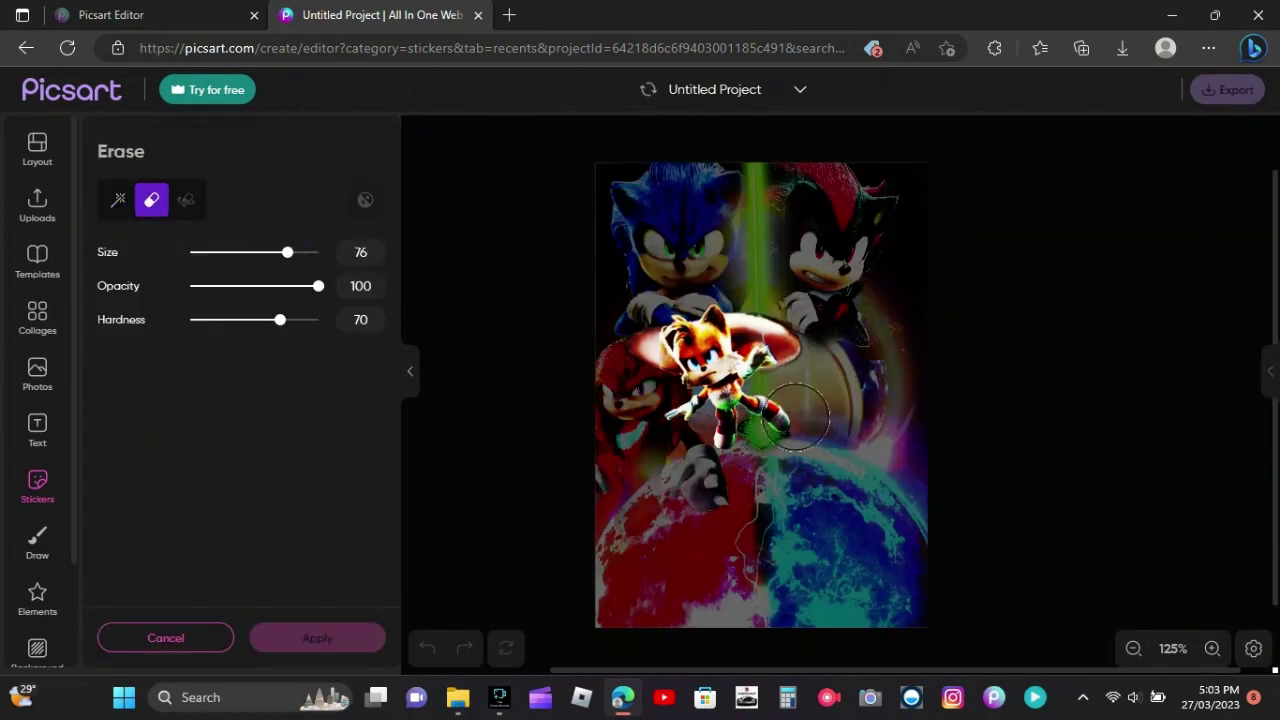
{"action": "mouse_move", "coordinate": [795, 415]}
{"action": "left_mouse_down"}
{"action": "mouse_move", "coordinate": [778, 318]}
{"action": "mouse_move", "coordinate": [777, 391]}
{"action": "mouse_move", "coordinate": [789, 365]}
{"action": "left_mouse_up"}
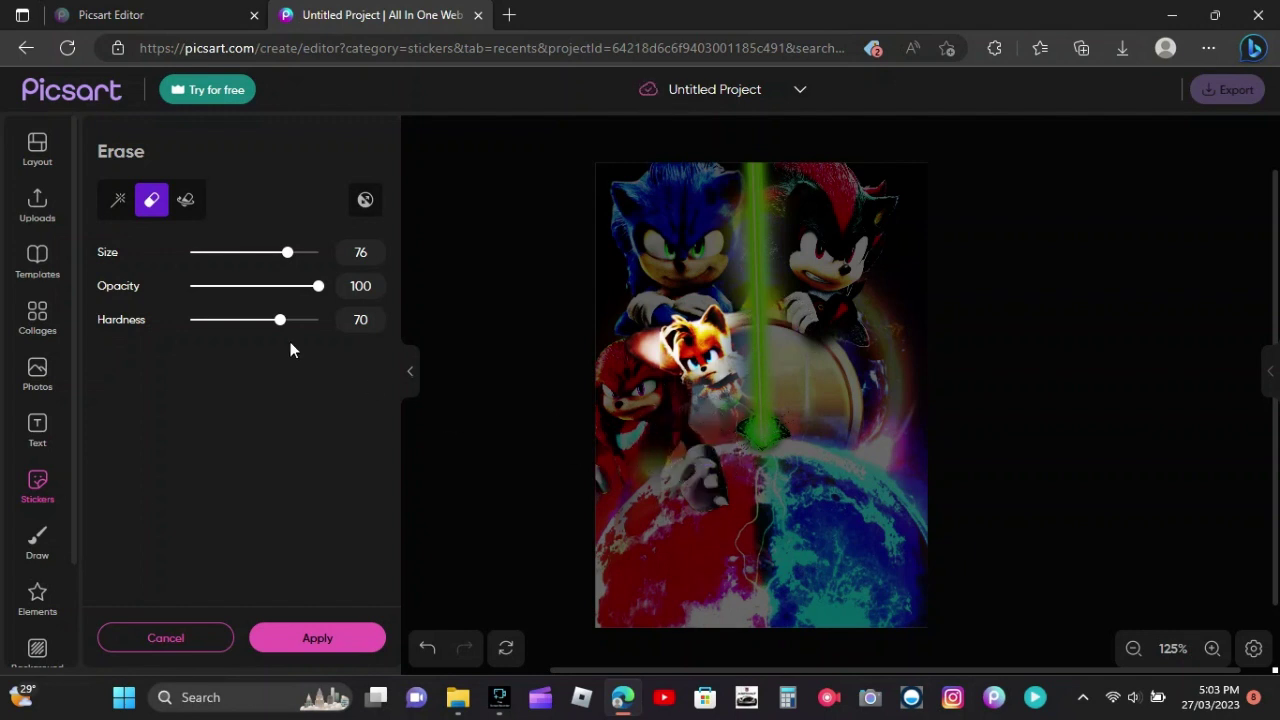
Step: Restore part of Tails' torso with a size 36, hardness 92 brush, set the eraser size to 34, and apply the erasure
{"action": "left_click", "coordinate": [185, 199]}
{"action": "left_click", "coordinate": [308, 319]}
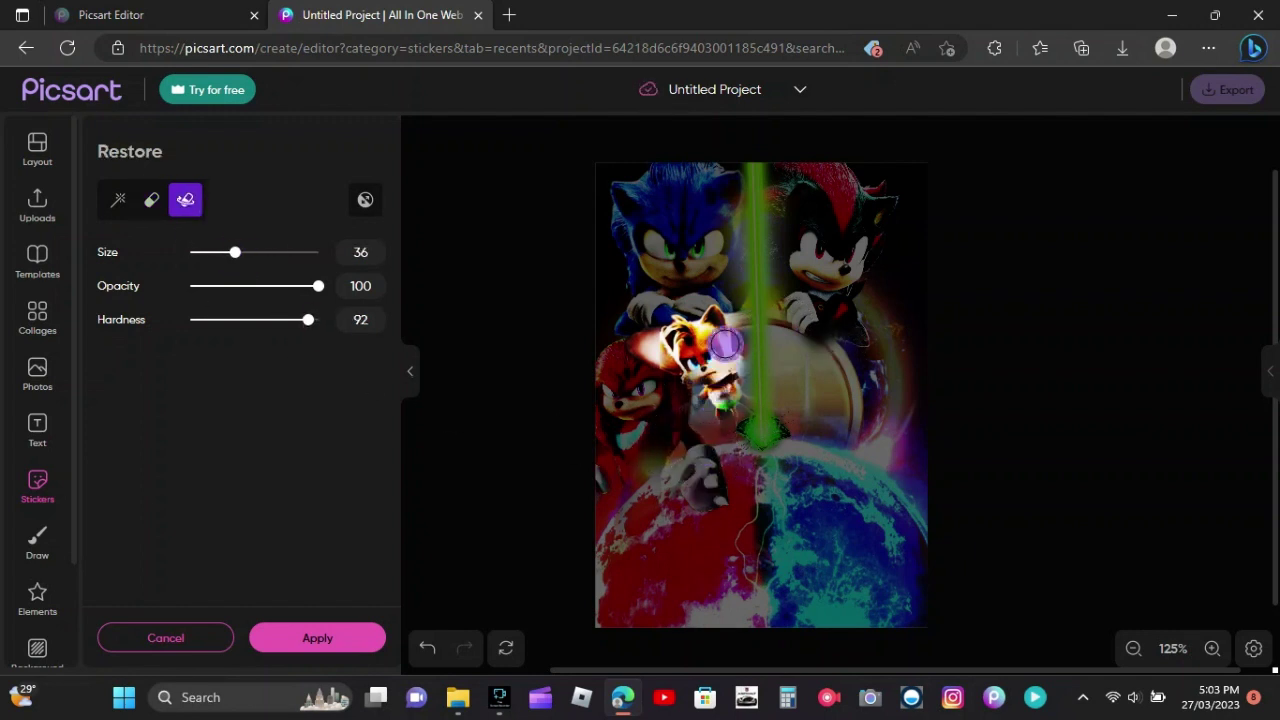
{"action": "left_click", "coordinate": [151, 199]}
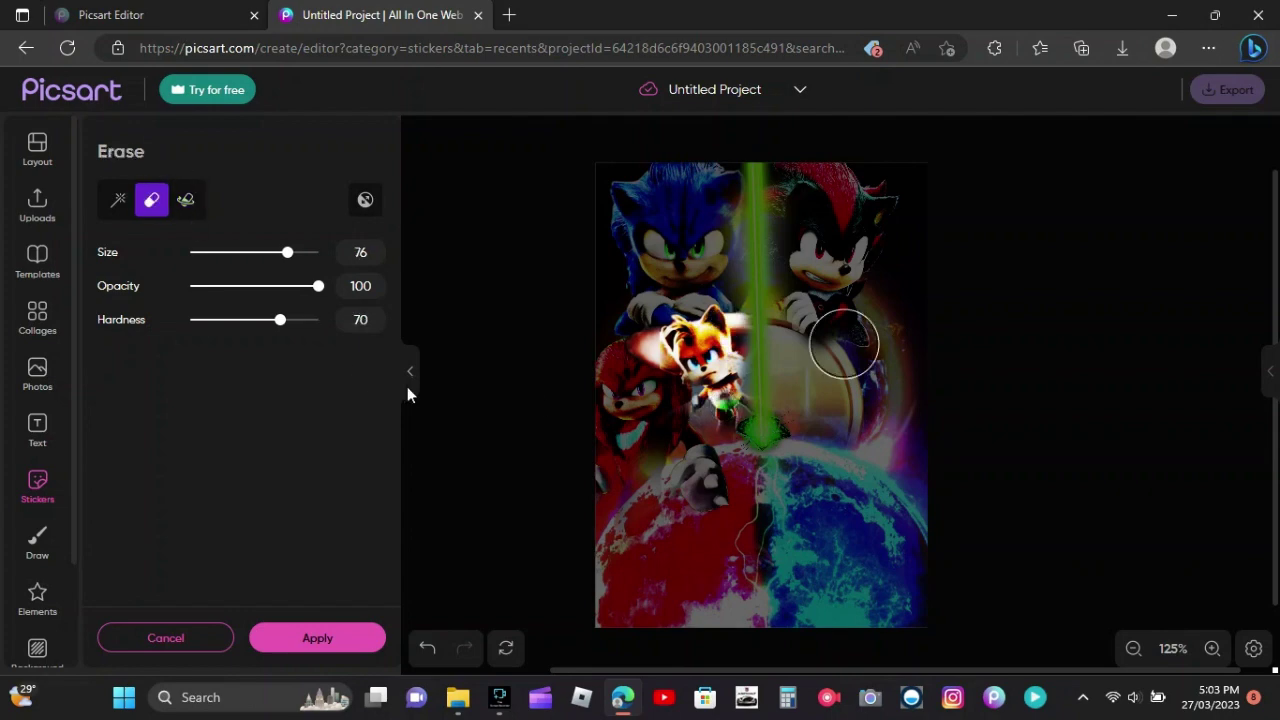
{"action": "left_click", "coordinate": [233, 252]}
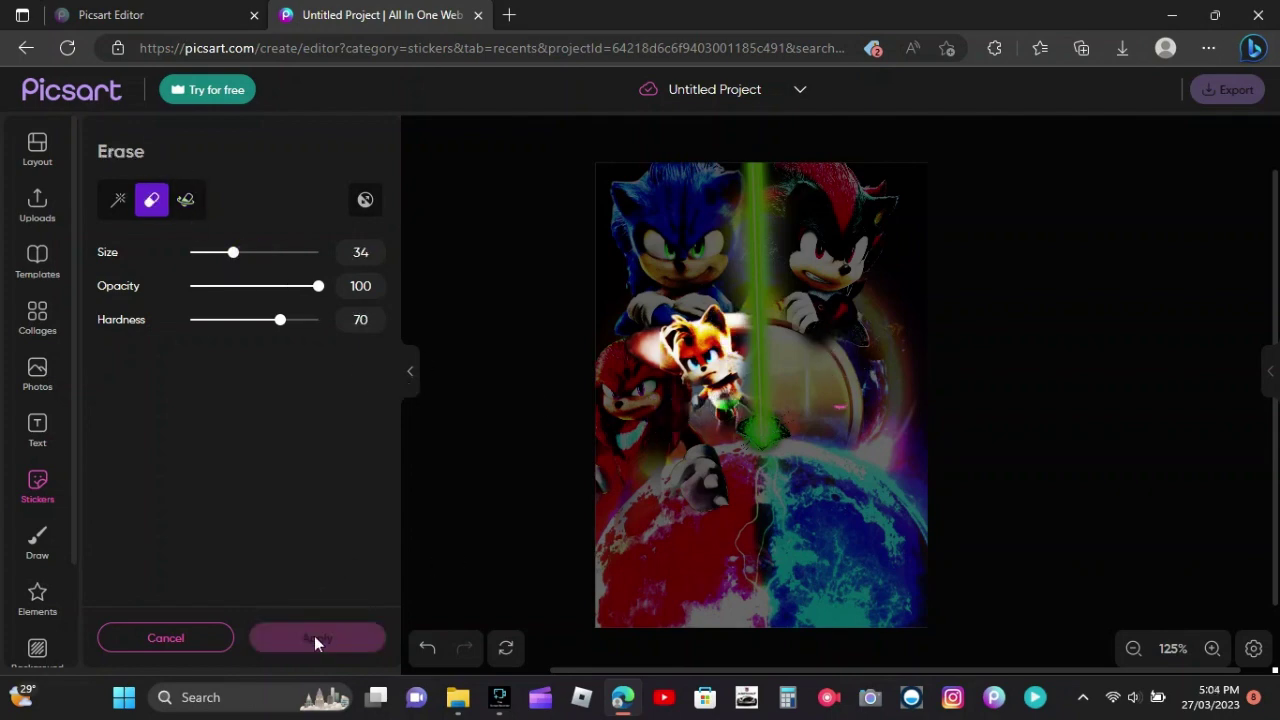
{"action": "left_click", "coordinate": [316, 638]}
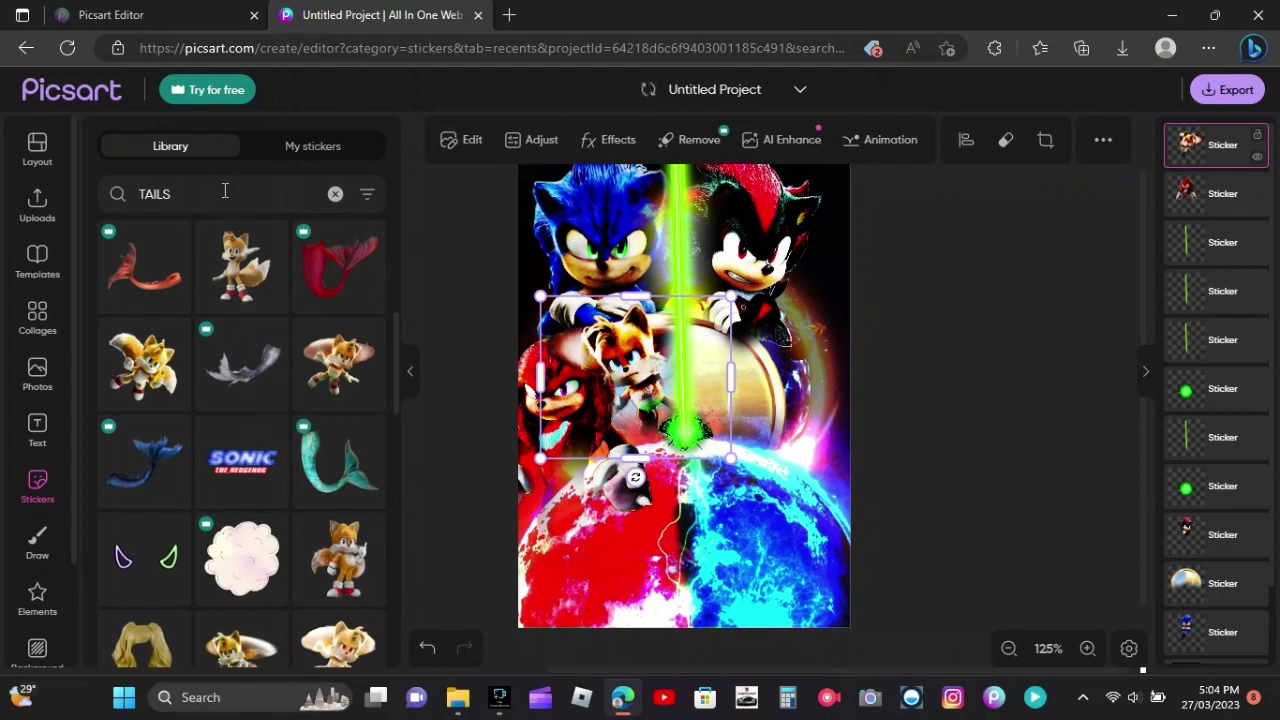
Step: Try a shrunken, horizontally flipped AMY ROSE sticker with hammer below Knuckles, and delete it from the poster
{"action": "left_click", "coordinate": [225, 191]}
{"action": "type", "text": "AMY ROSE"}
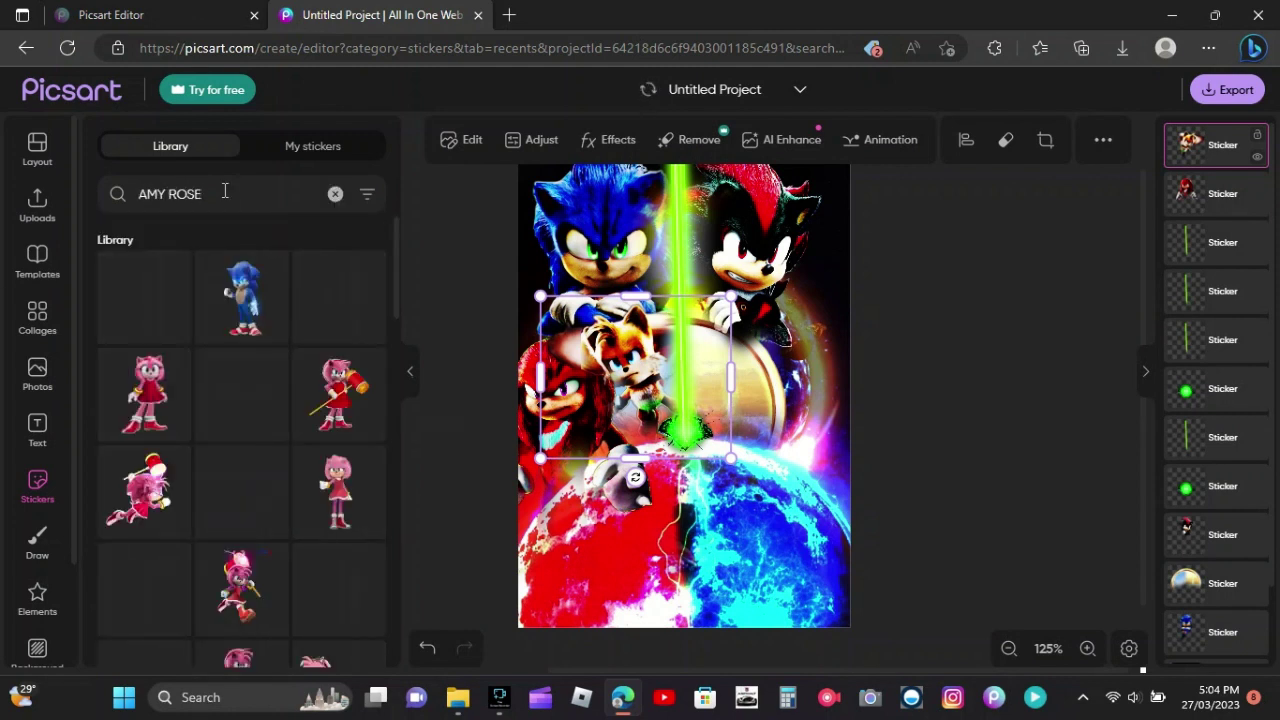
{"action": "left_click", "coordinate": [147, 503]}
{"action": "left_click", "coordinate": [1103, 140]}
{"action": "left_click", "coordinate": [1022, 193]}
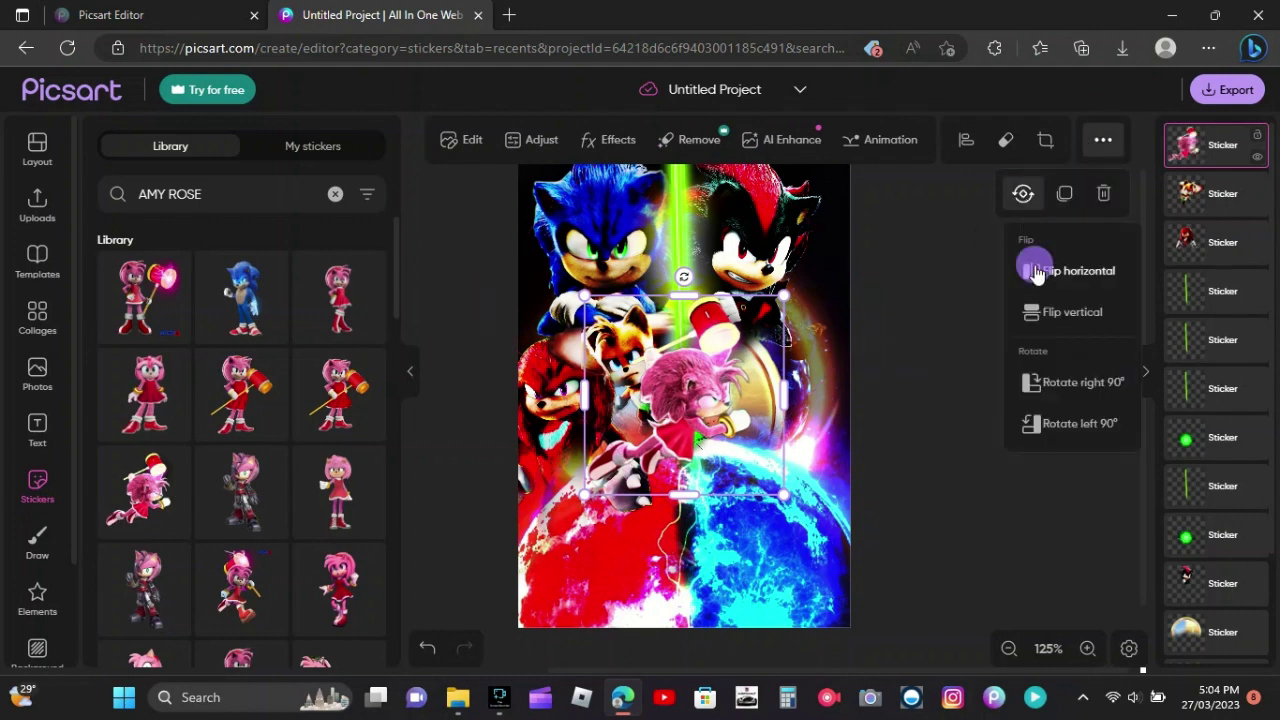
{"action": "left_click", "coordinate": [1028, 263]}
{"action": "left_click_drag", "start_coordinate": [782, 494], "coordinate": [709, 444]}
{"action": "left_click_drag", "start_coordinate": [665, 391], "coordinate": [580, 503]}
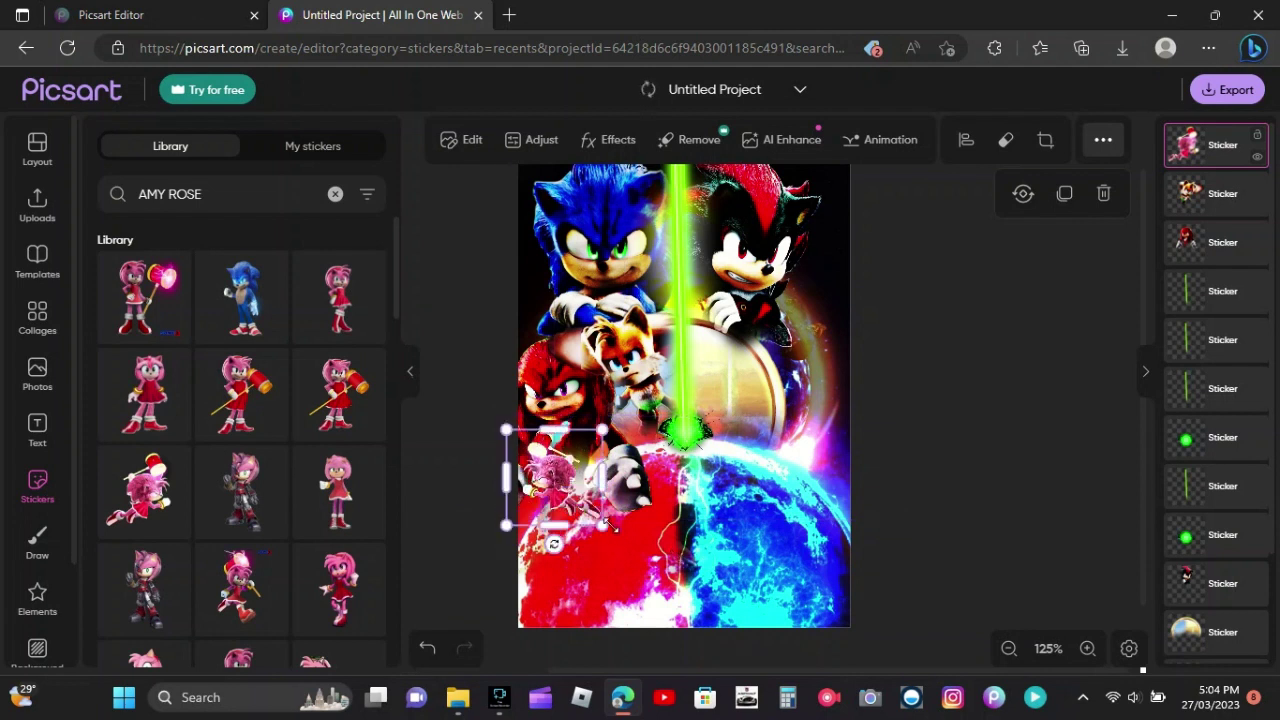
{"action": "key", "text": "Delete"}
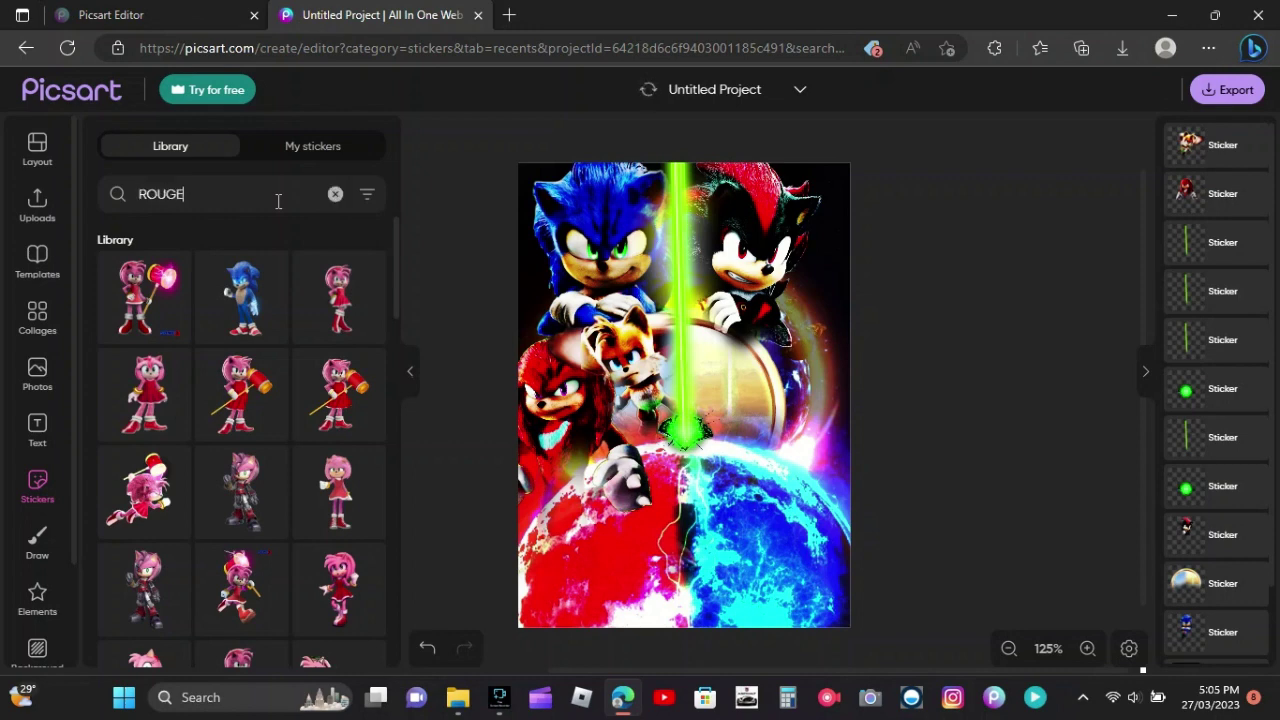
Step: Search the sticker library for ROUGE THE BAT, add the winged Rouge sticker, flip it horizontally and shift it below Shadow
{"action": "key", "text": "Return"}
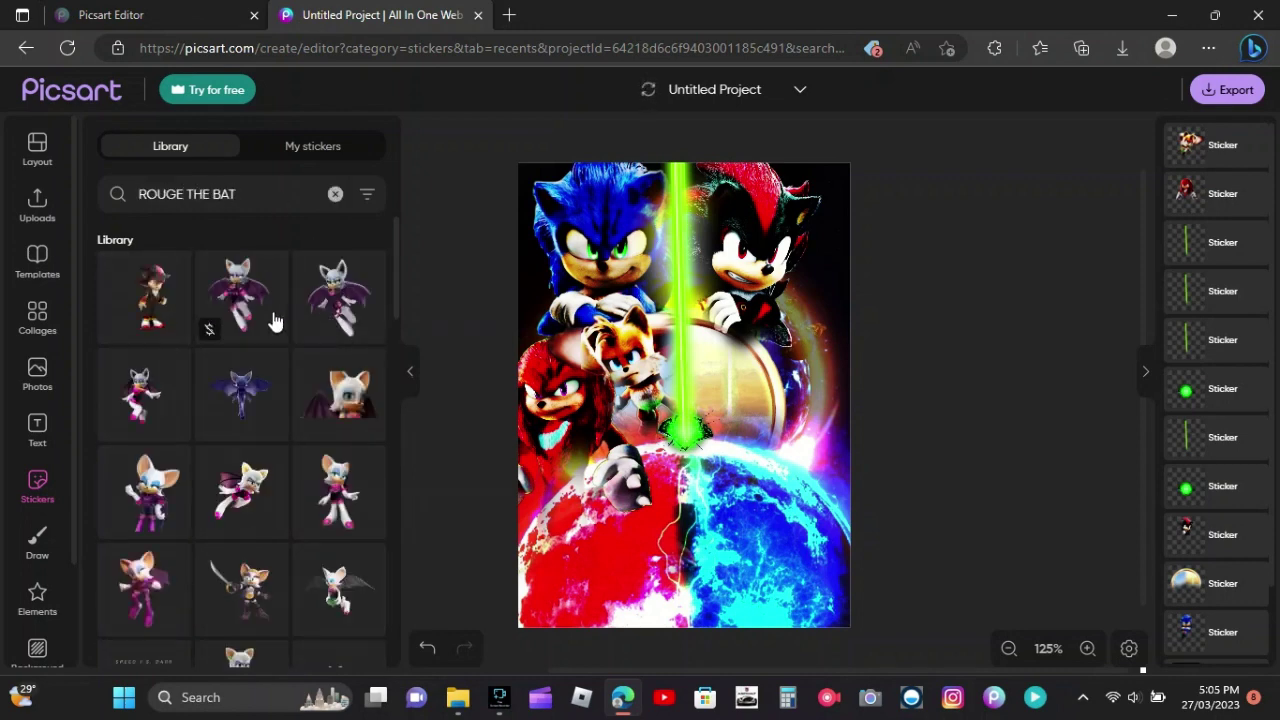
{"action": "left_click", "coordinate": [275, 321]}
{"action": "left_click", "coordinate": [1103, 139]}
{"action": "left_click", "coordinate": [885, 393]}
{"action": "left_click", "coordinate": [1022, 193]}
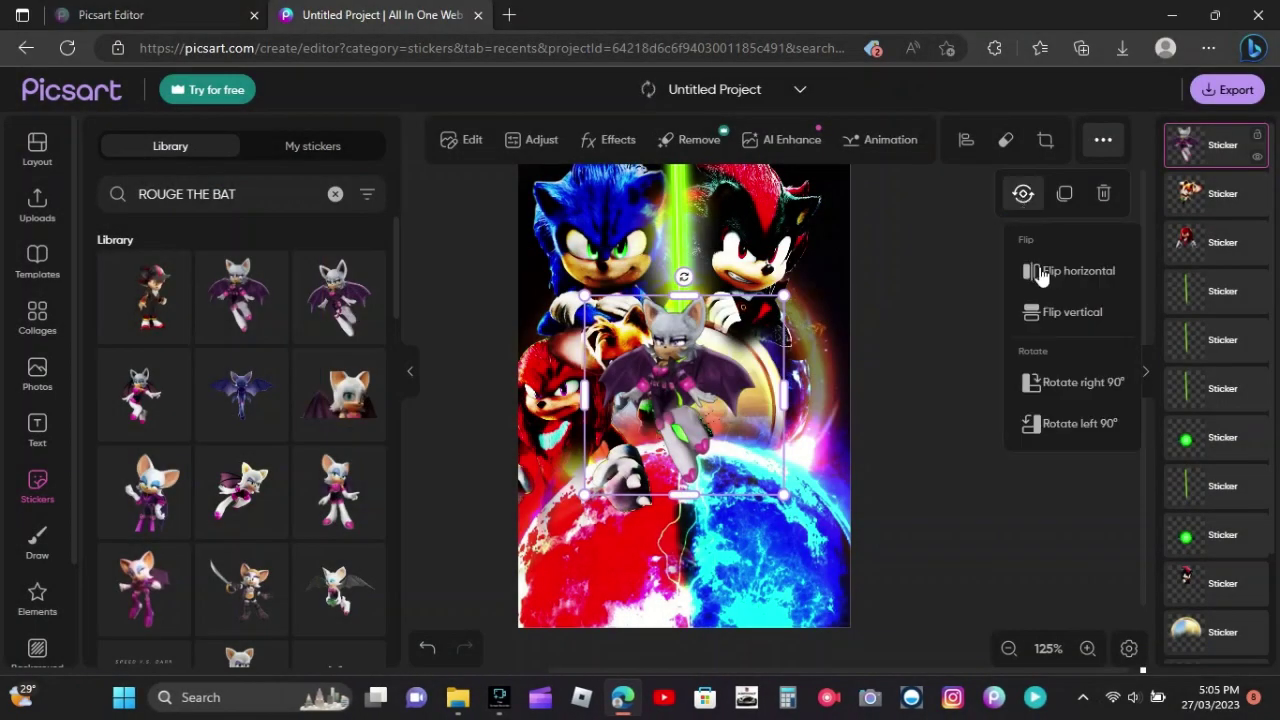
{"action": "left_click", "coordinate": [1041, 275]}
{"action": "left_click_drag", "start_coordinate": [736, 396], "coordinate": [762, 403]}
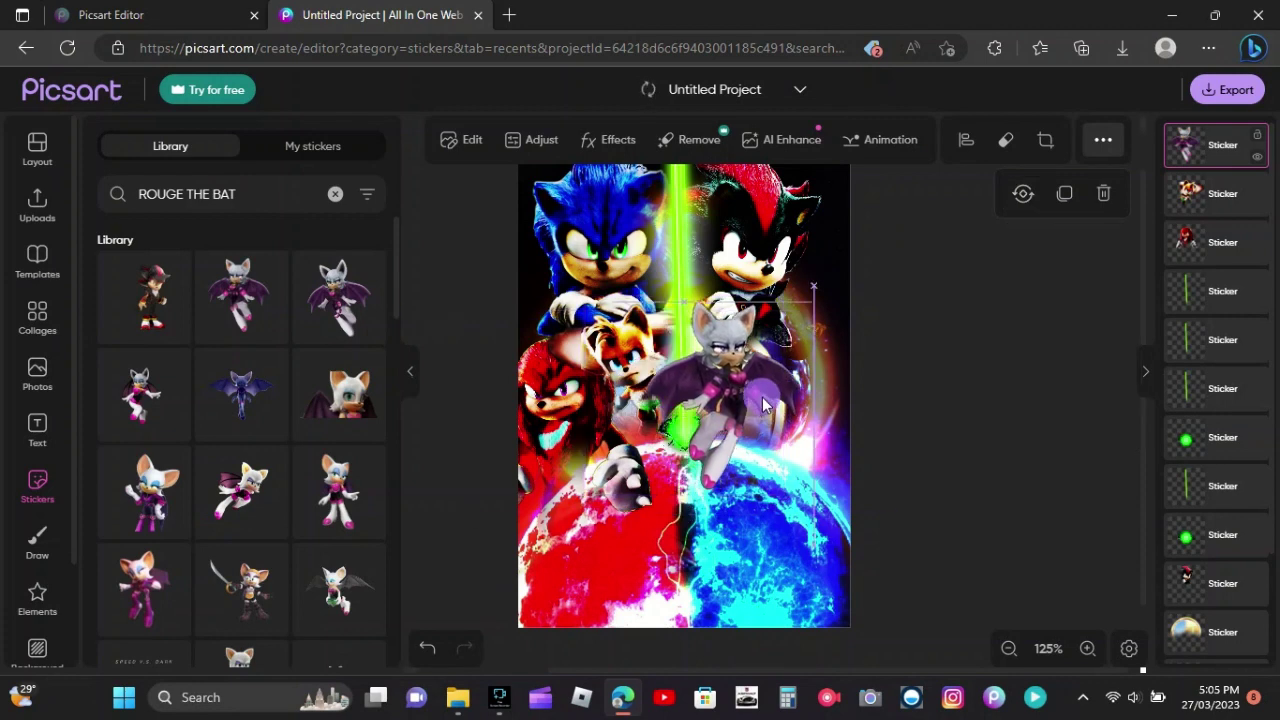
Step: Reorder the Rouge sticker to sit behind the green beam and glow layers, just above Shadow's layer, and enlarge it beside Tails
{"action": "left_click_drag", "start_coordinate": [1191, 157], "coordinate": [1171, 528]}
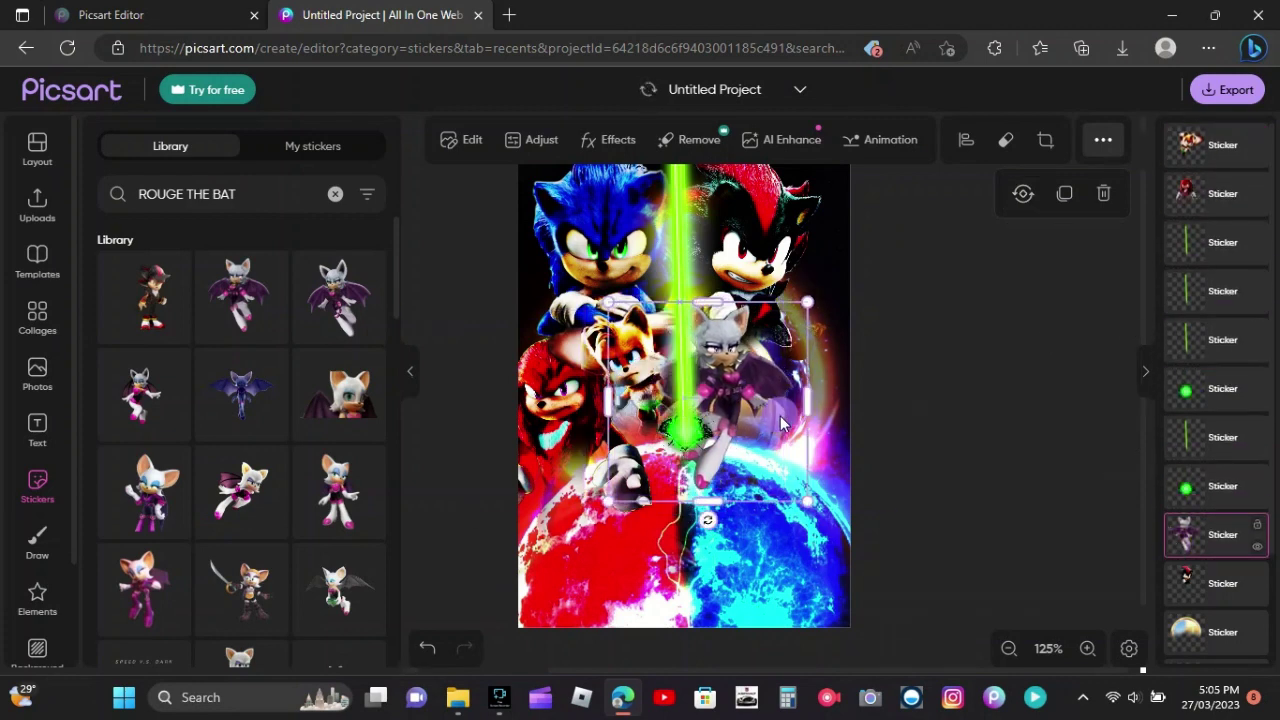
{"action": "left_click_drag", "start_coordinate": [780, 416], "coordinate": [776, 411]}
{"action": "left_click_drag", "start_coordinate": [804, 497], "coordinate": [840, 532]}
{"action": "left_click_drag", "start_coordinate": [808, 471], "coordinate": [793, 471]}
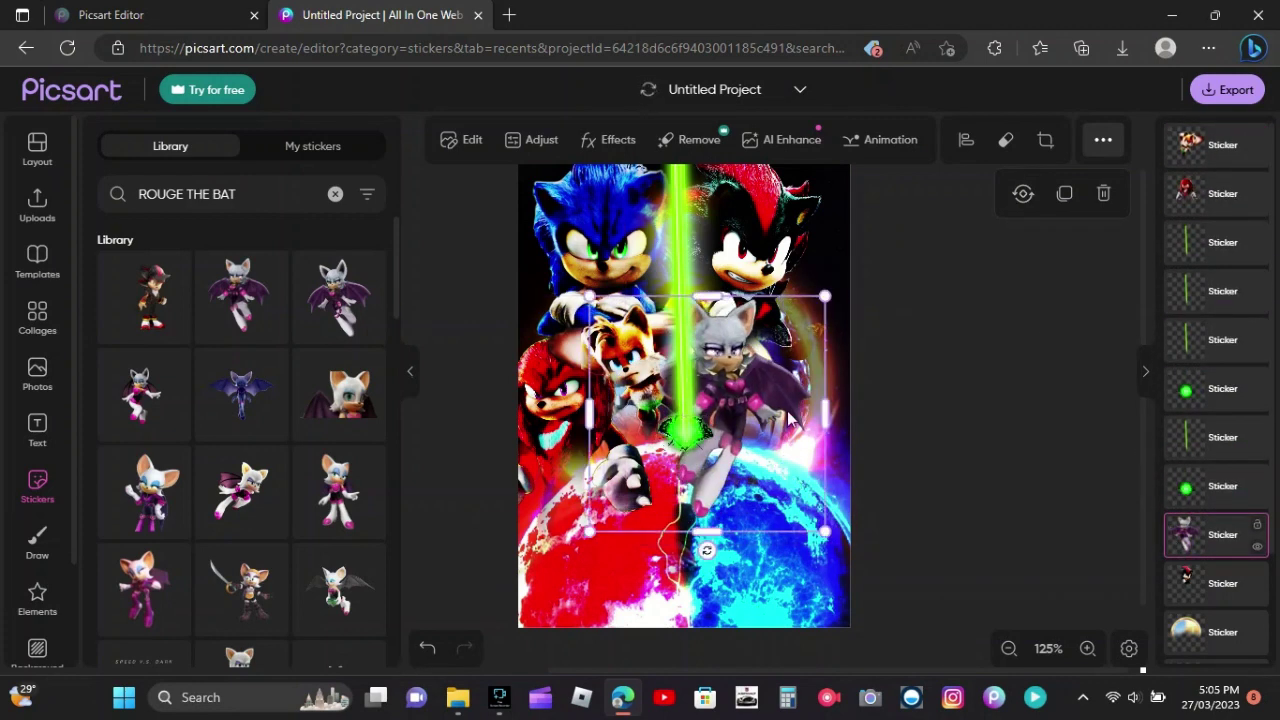
Step: Erase Rouge's legs and the wing overlapping the green beam with a size 50, hardness 70 brush, and apply the erasure
{"action": "left_click", "coordinate": [1005, 140]}
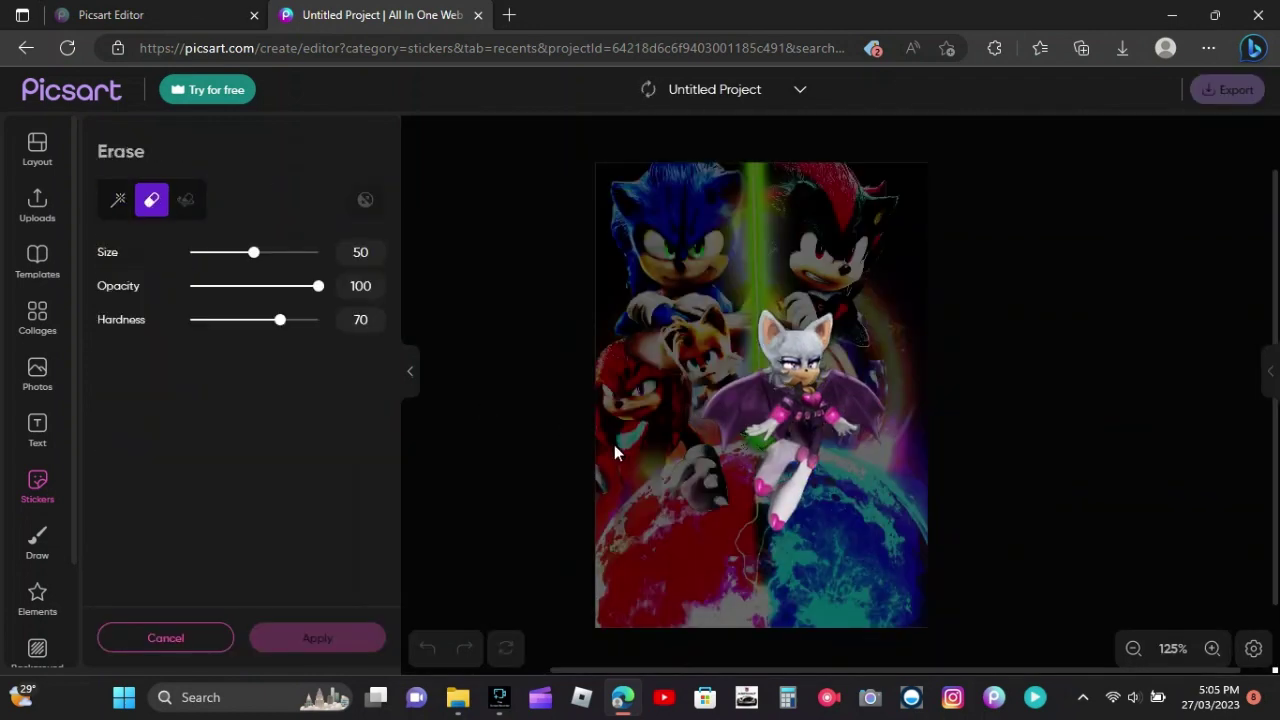
{"action": "mouse_move", "coordinate": [792, 522]}
{"action": "left_mouse_down"}
{"action": "mouse_move", "coordinate": [770, 457]}
{"action": "mouse_move", "coordinate": [748, 482]}
{"action": "mouse_move", "coordinate": [756, 336]}
{"action": "mouse_move", "coordinate": [740, 392]}
{"action": "left_mouse_up"}
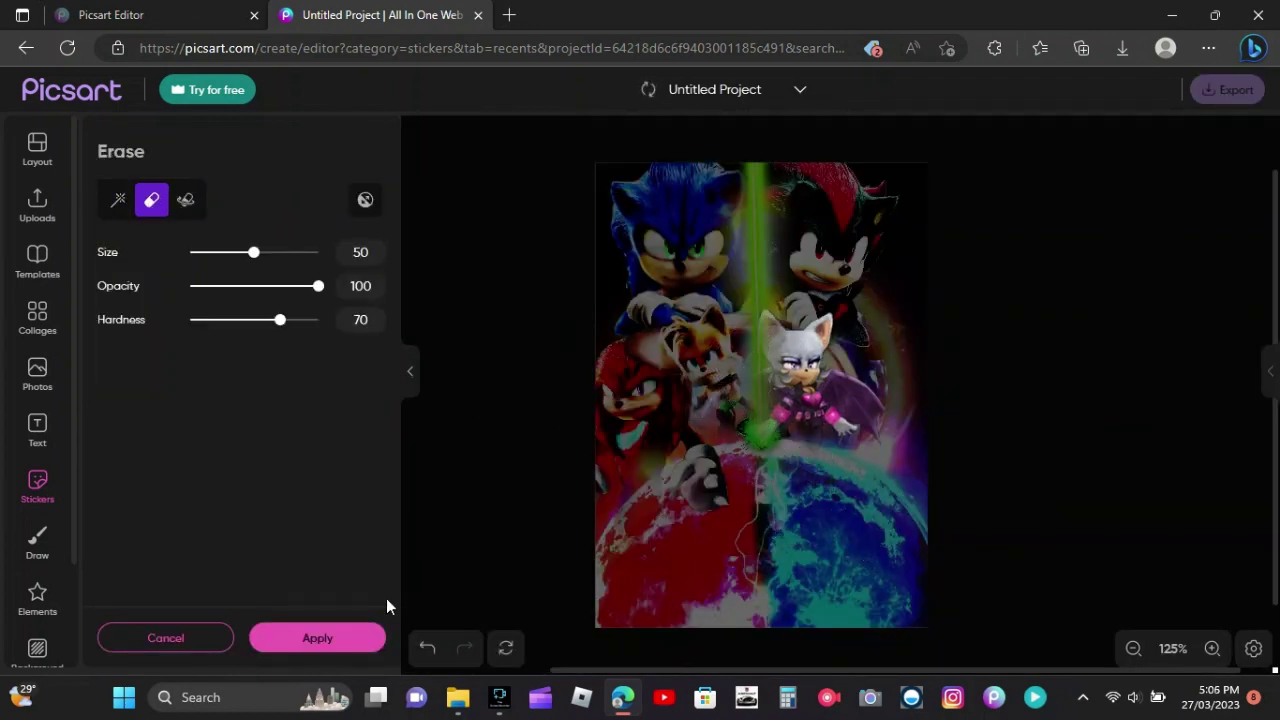
{"action": "left_click", "coordinate": [352, 637]}
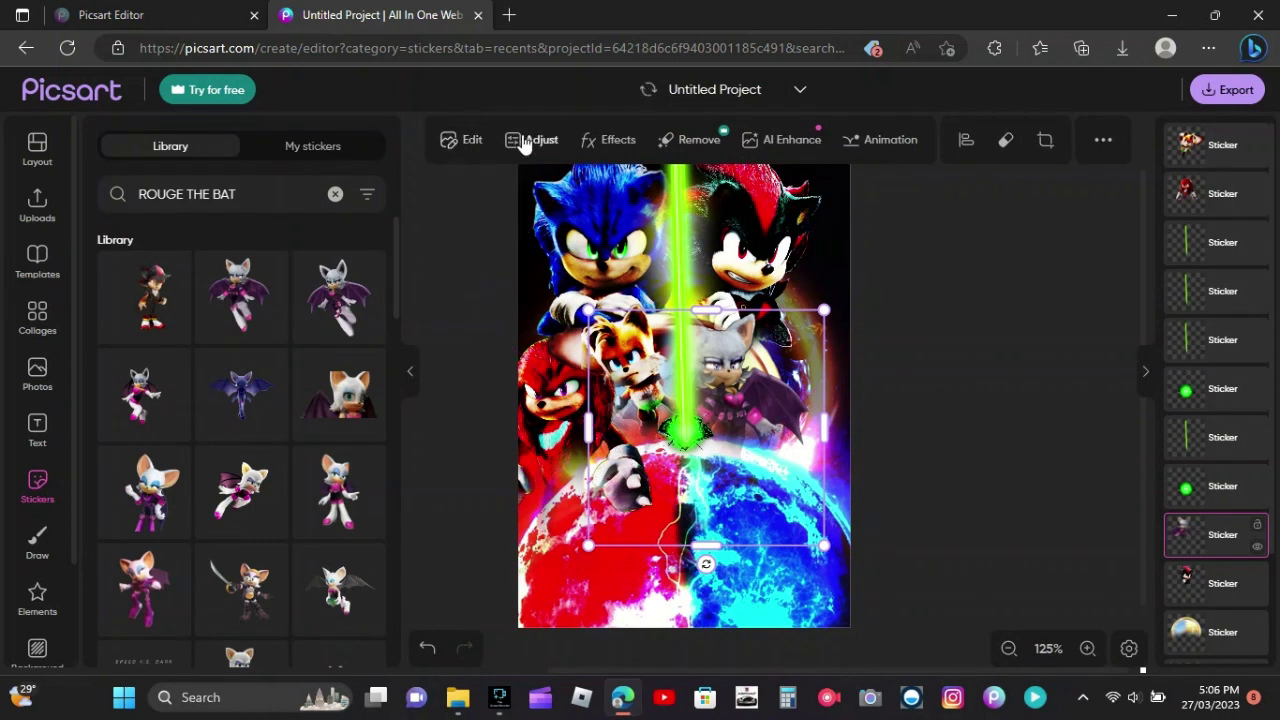
Step: Set the Rouge sticker's contrast to 100 and shadows to -100, and nudge it up slightly under Shadow
{"action": "left_click", "coordinate": [525, 141]}
{"action": "left_click_drag", "start_coordinate": [245, 315], "coordinate": [166, 309]}
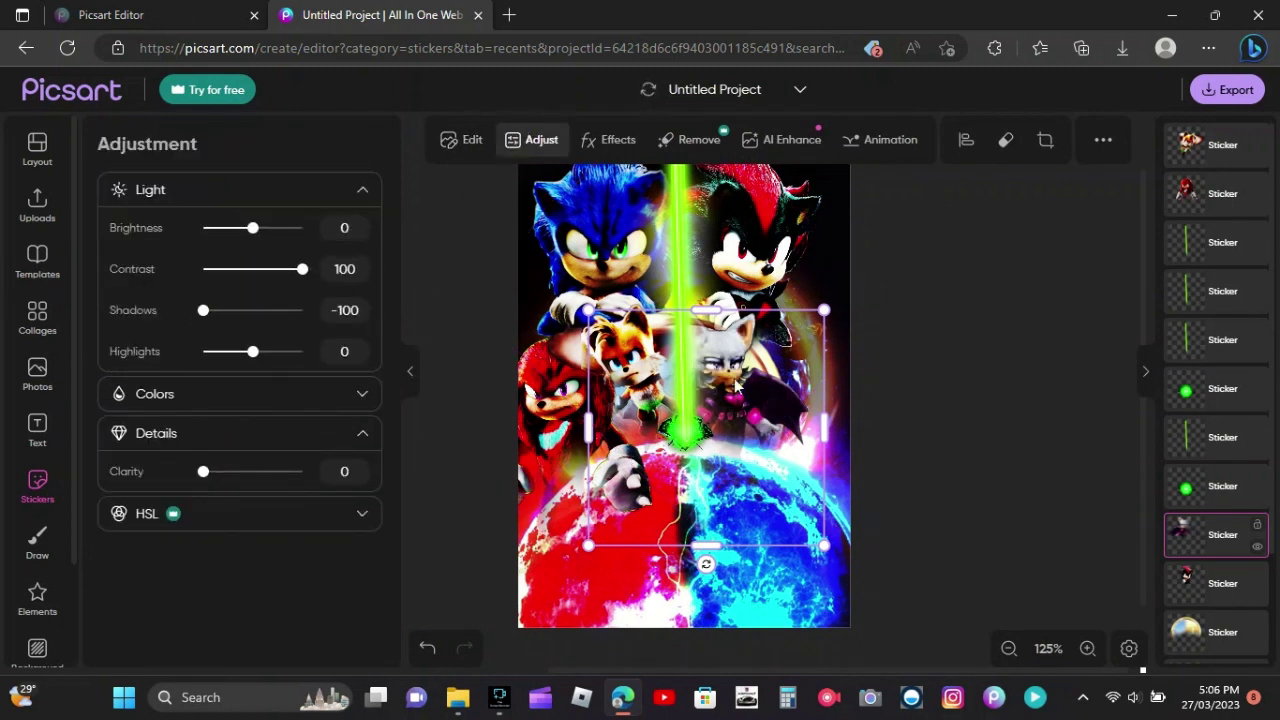
{"action": "left_click", "coordinate": [860, 506]}
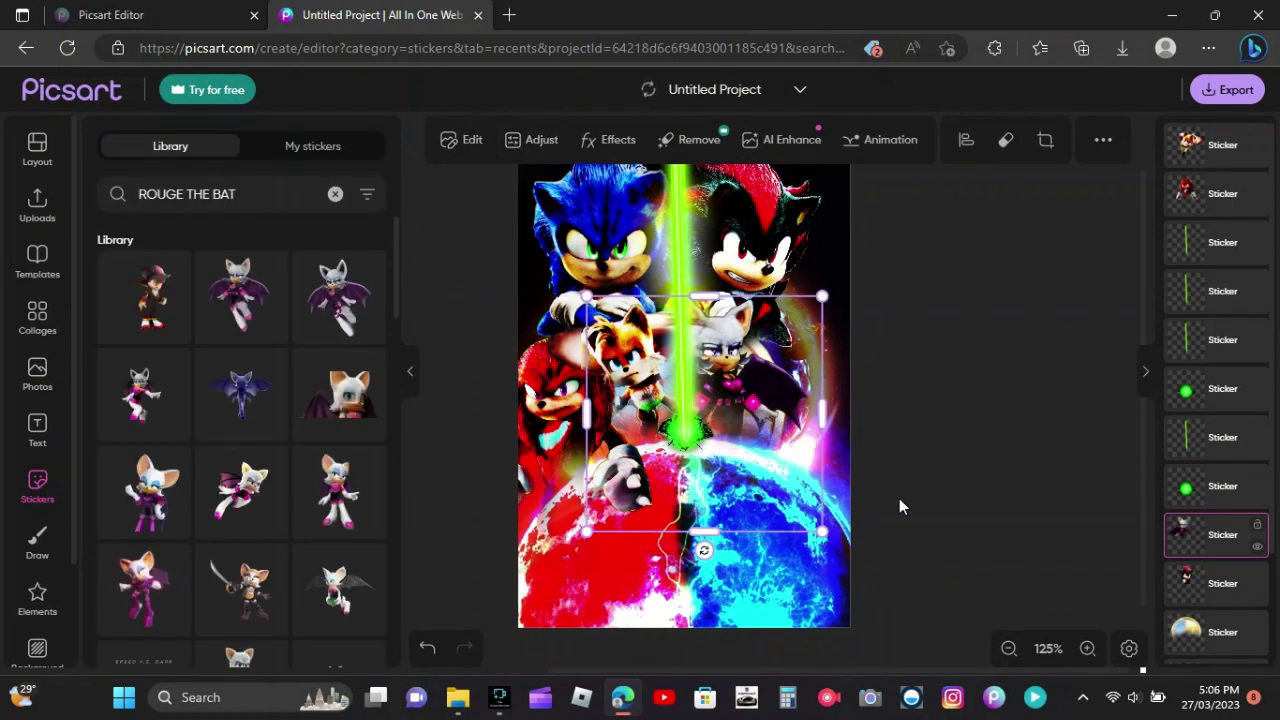
Step: Search the sticker library for EGGMAN, add the pointing Eggman in the red jacket, flip it horizontally and place it beside Rouge
{"action": "type", "text": "EGGMAN"}
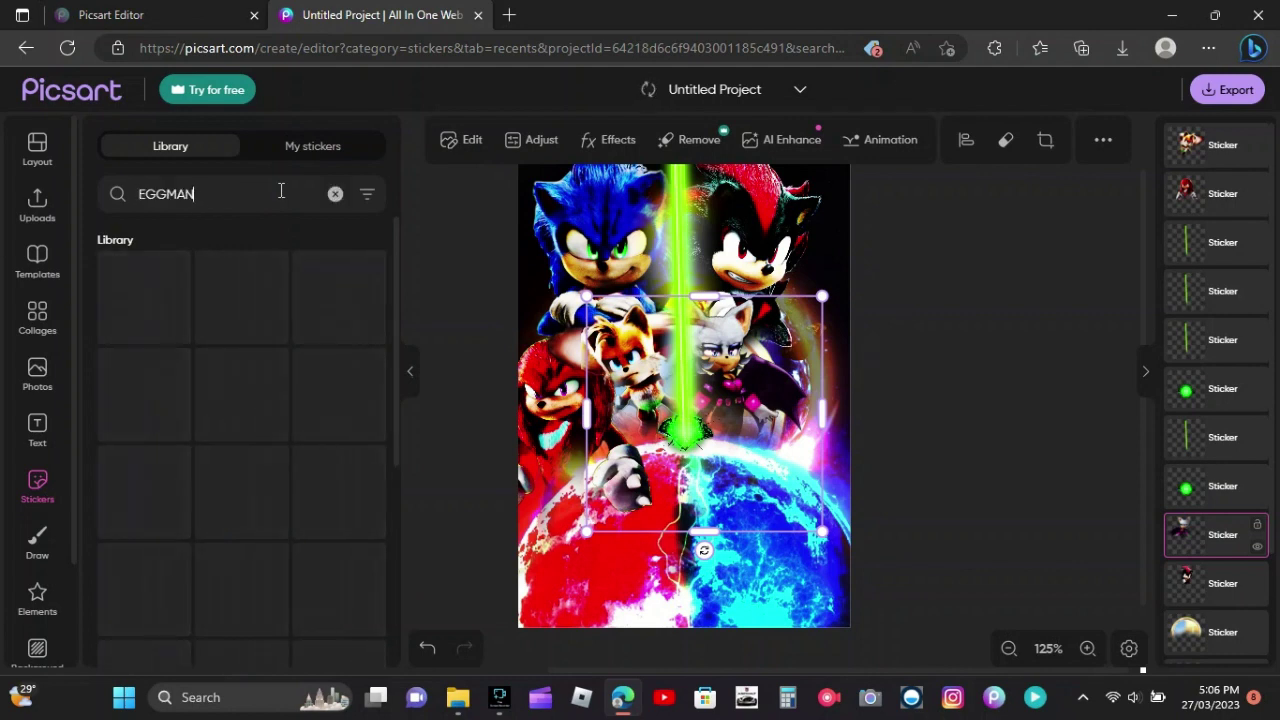
{"action": "left_click", "coordinate": [241, 395]}
{"action": "left_click", "coordinate": [1103, 139]}
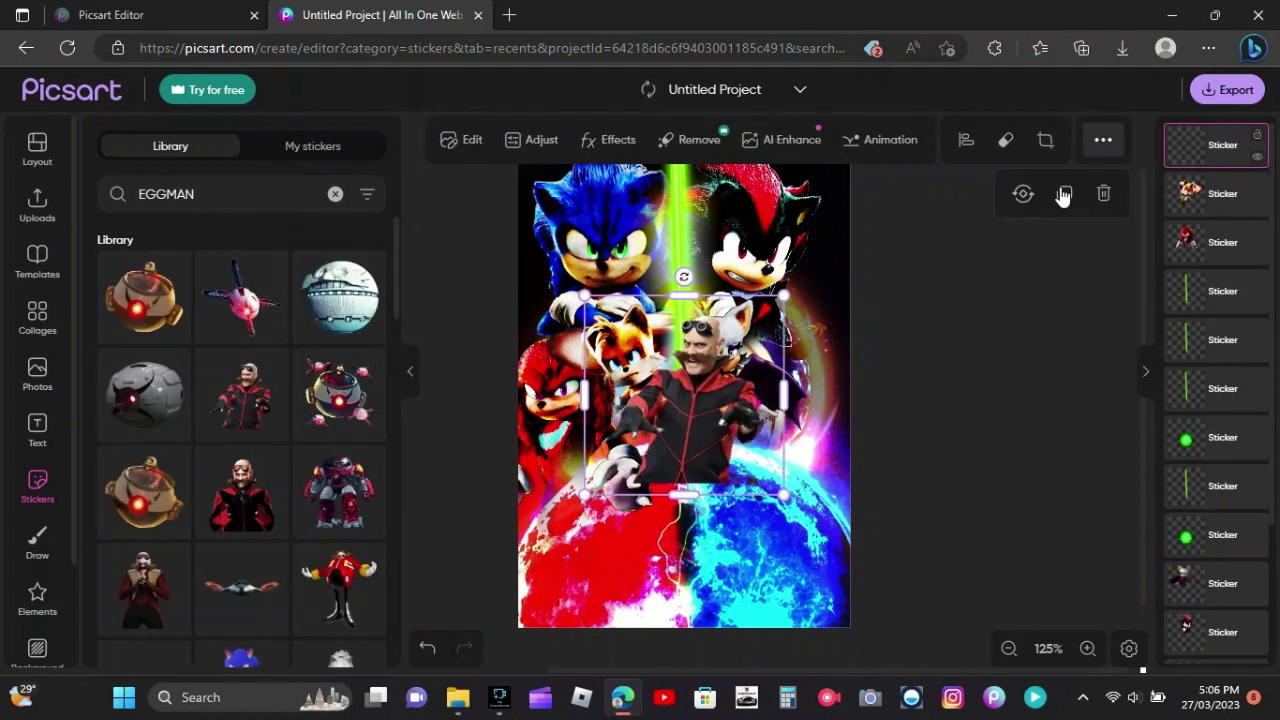
{"action": "left_click", "coordinate": [1023, 193]}
{"action": "left_click", "coordinate": [1066, 269]}
{"action": "left_click_drag", "start_coordinate": [677, 401], "coordinate": [802, 431]}
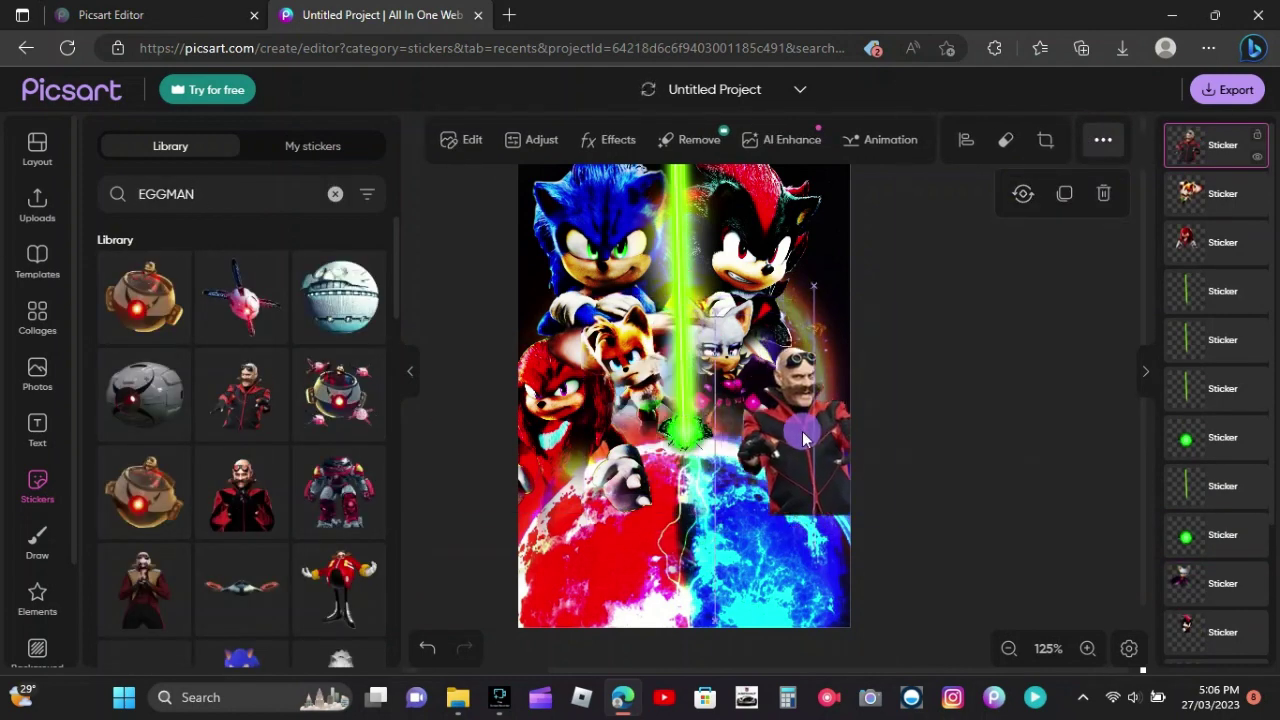
Step: Set the Eggman sticker's contrast to 100 and shadows to -100, and raise its clarity to the maximum
{"action": "left_click", "coordinate": [541, 139]}
{"action": "left_click_drag", "start_coordinate": [265, 269], "coordinate": [346, 301]}
{"action": "left_click_drag", "start_coordinate": [253, 310], "coordinate": [176, 296]}
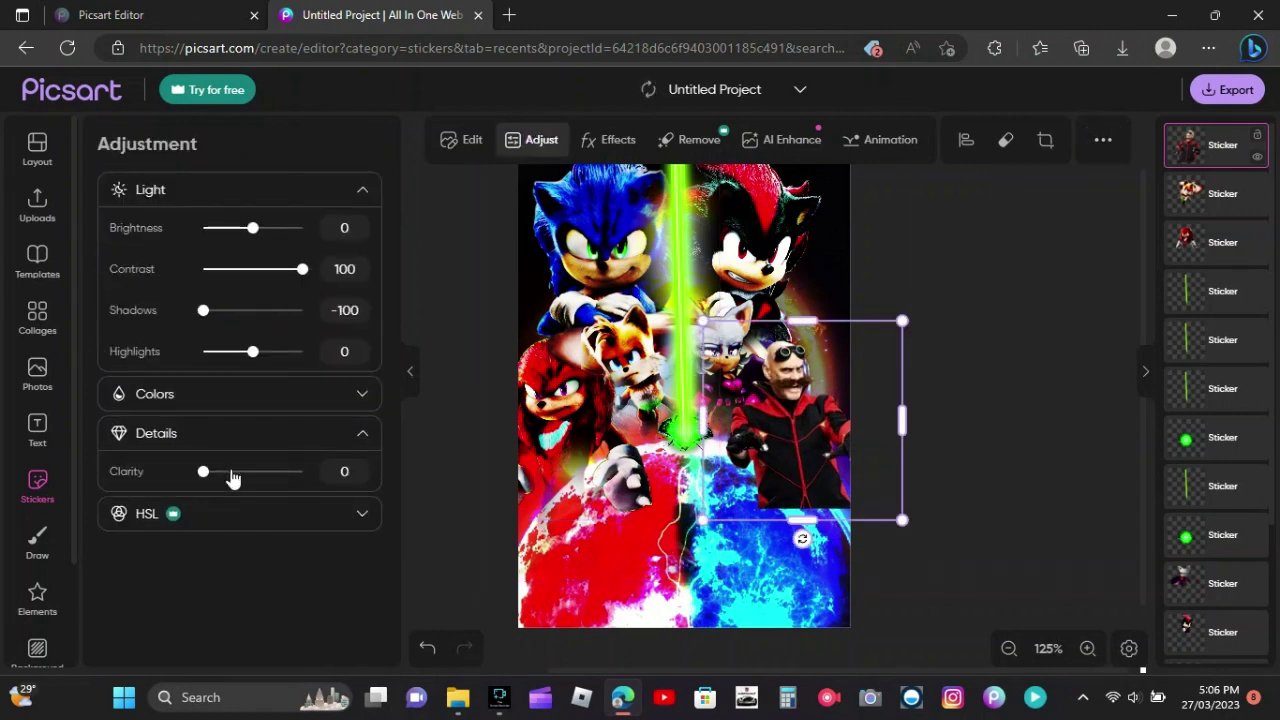
{"action": "left_click_drag", "start_coordinate": [229, 471], "coordinate": [656, 514]}
Step: Erase the lower part of Eggman's jacket over the planet with a size 64, hardness 70 brush
{"action": "left_click", "coordinate": [1108, 141]}
{"action": "left_click", "coordinate": [1146, 371]}
{"action": "left_click", "coordinate": [1046, 140]}
{"action": "left_click", "coordinate": [160, 206]}
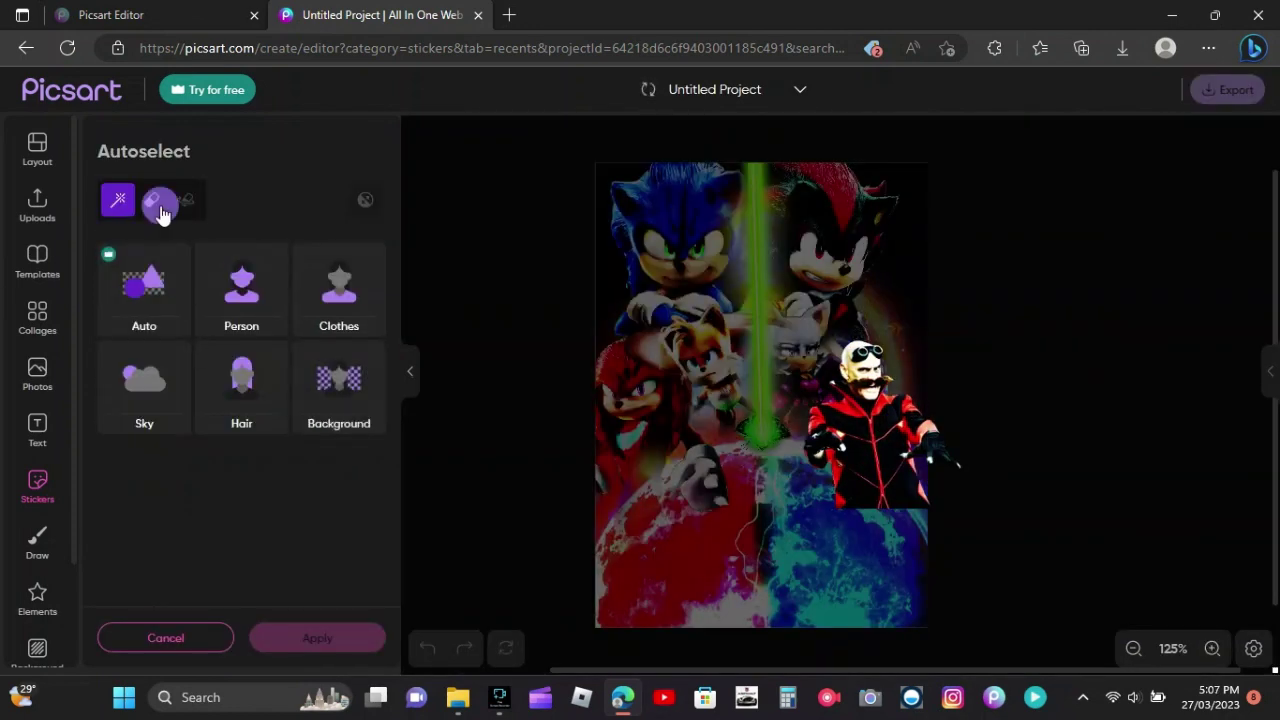
{"action": "mouse_move", "coordinate": [857, 503]}
{"action": "left_mouse_down"}
{"action": "mouse_move", "coordinate": [910, 504]}
{"action": "mouse_move", "coordinate": [854, 518]}
{"action": "mouse_move", "coordinate": [866, 470]}
{"action": "left_mouse_up"}
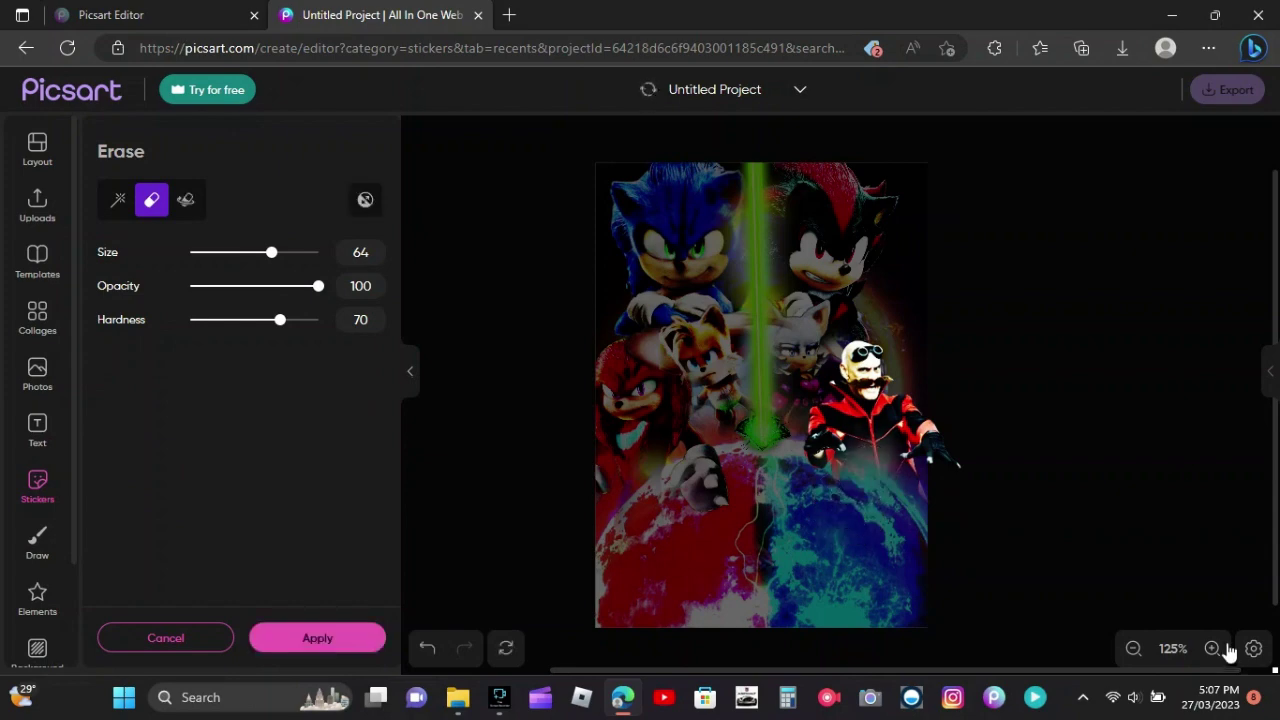
Step: Refine the erased edge along the bottom of Eggman's jacket at hardness 89, and apply the erasure
{"action": "left_click", "coordinate": [1212, 649]}
{"action": "left_click", "coordinate": [1212, 649]}
{"action": "left_click", "coordinate": [1212, 649]}
{"action": "left_click", "coordinate": [1212, 649]}
{"action": "left_click", "coordinate": [1212, 649]}
{"action": "left_click", "coordinate": [1212, 649]}
{"action": "mouse_move", "coordinate": [1061, 583]}
{"action": "left_mouse_down"}
{"action": "mouse_move", "coordinate": [994, 632]}
{"action": "mouse_move", "coordinate": [971, 586]}
{"action": "left_mouse_up"}
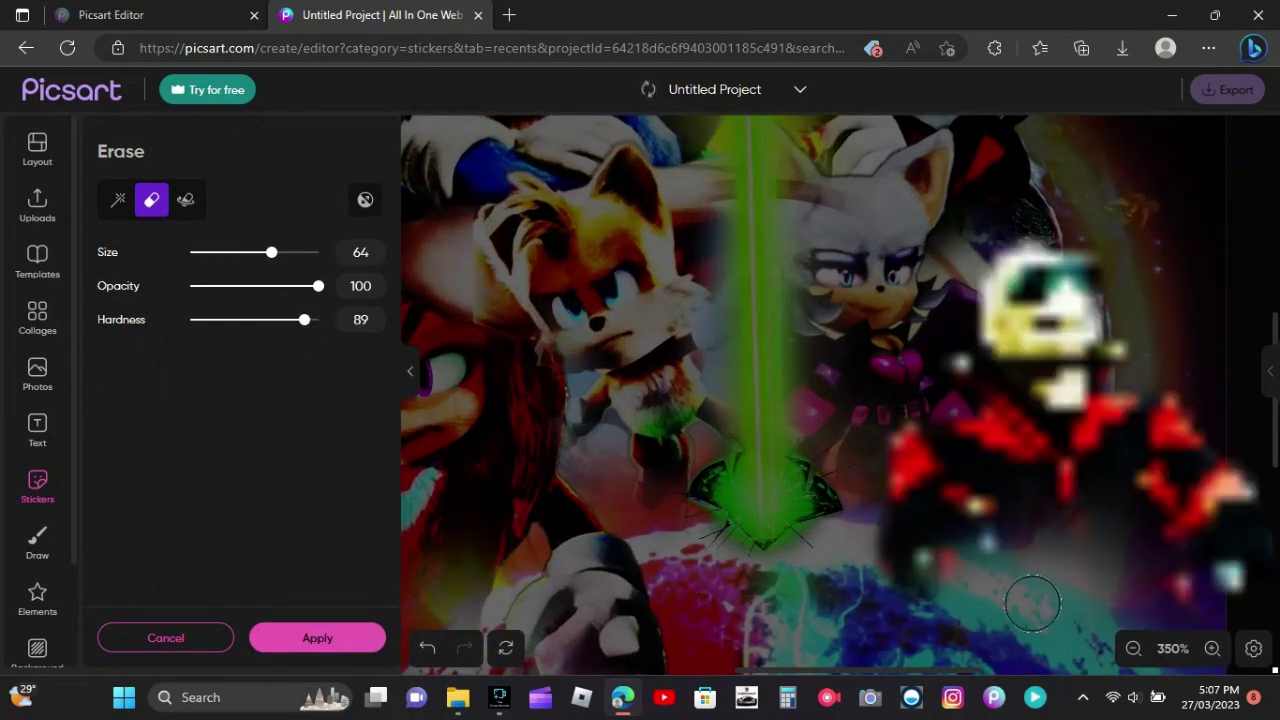
{"action": "left_click", "coordinate": [334, 644]}
{"action": "left_click", "coordinate": [1134, 648]}
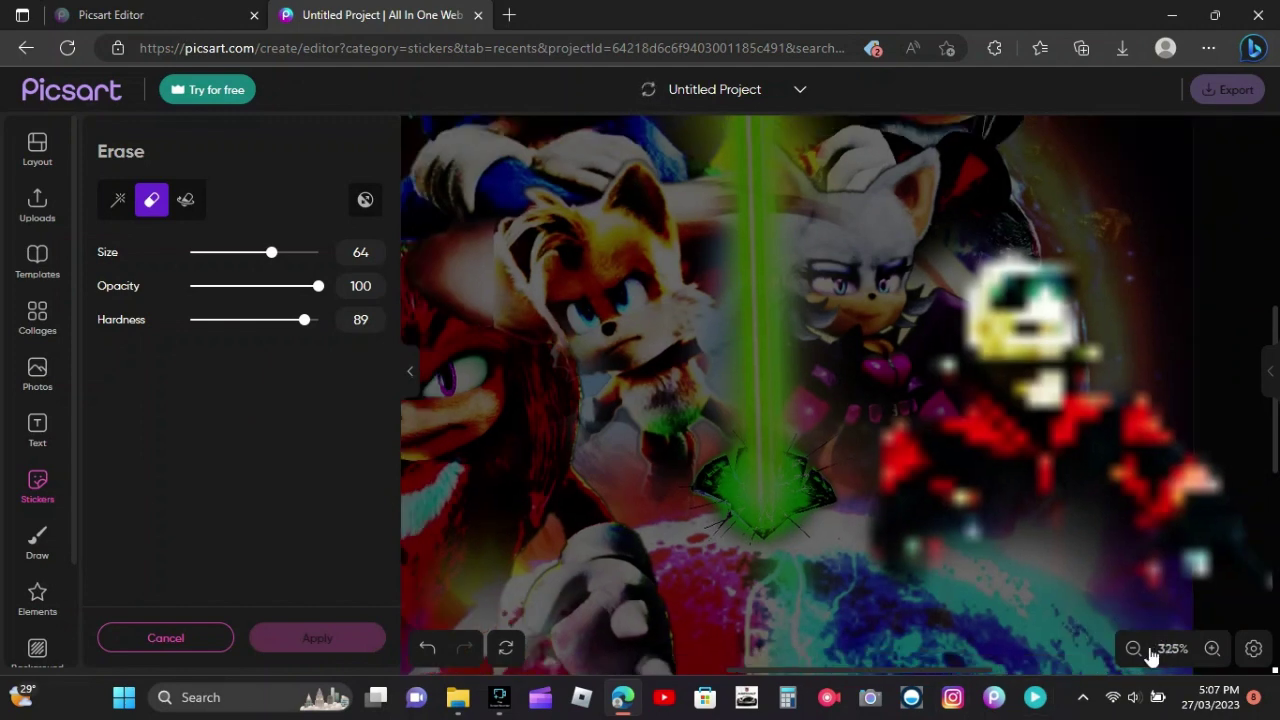
{"action": "left_click", "coordinate": [1008, 648]}
{"action": "left_click", "coordinate": [1008, 648]}
{"action": "left_click", "coordinate": [1008, 648]}
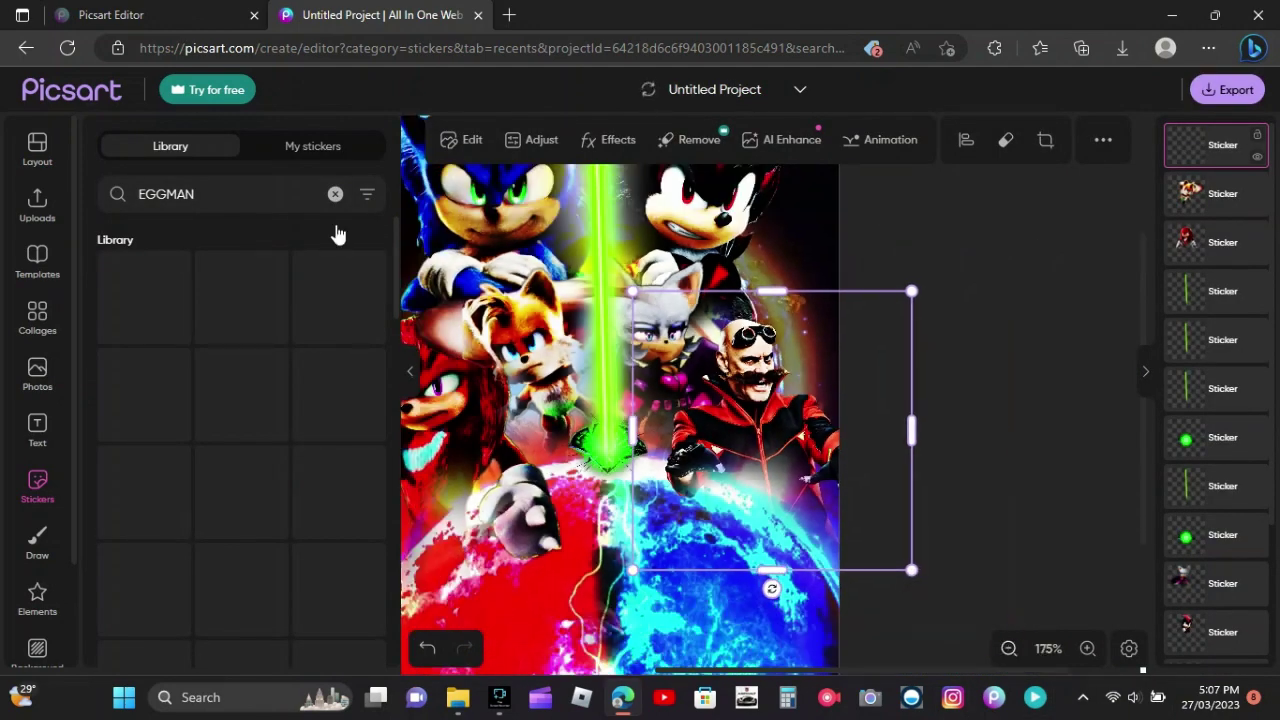
Step: Search the sticker library for BLUE THUNDER, add the thin blue lightning sticker and move it over Sonic's head
{"action": "left_click", "coordinate": [254, 196]}
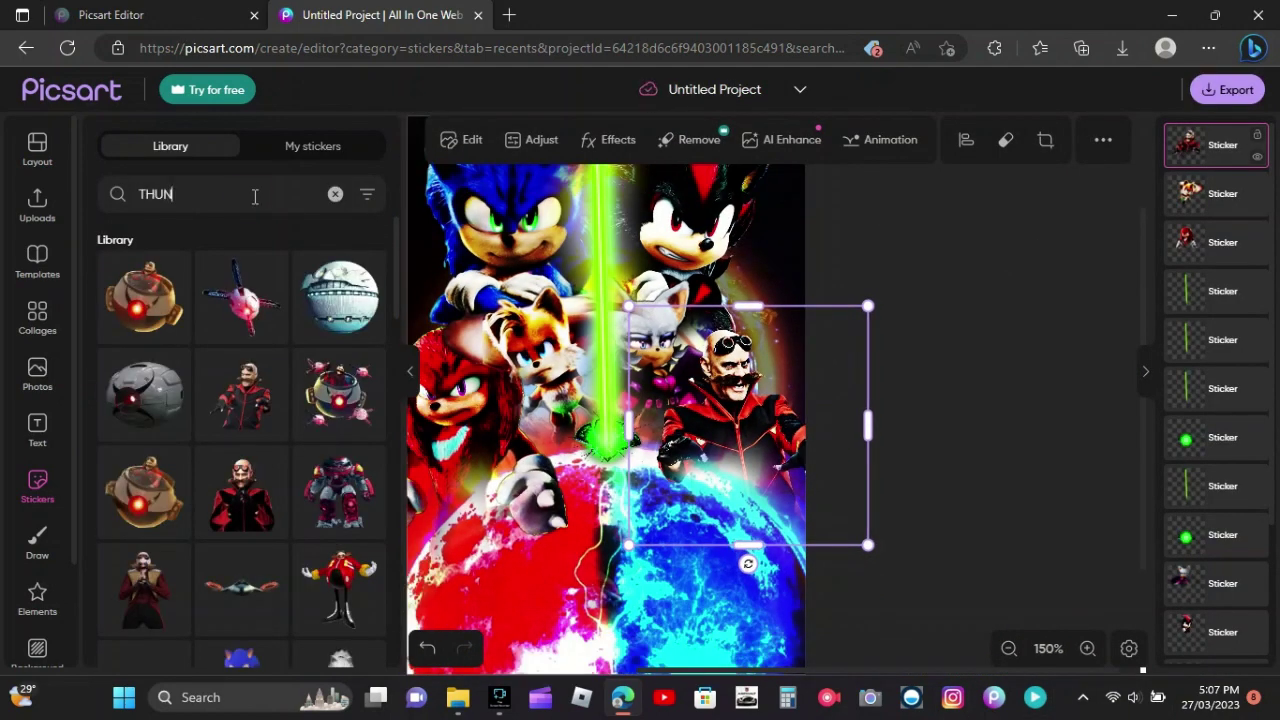
{"action": "key", "text": "Home"}
{"action": "type", "text": "BLUE"}
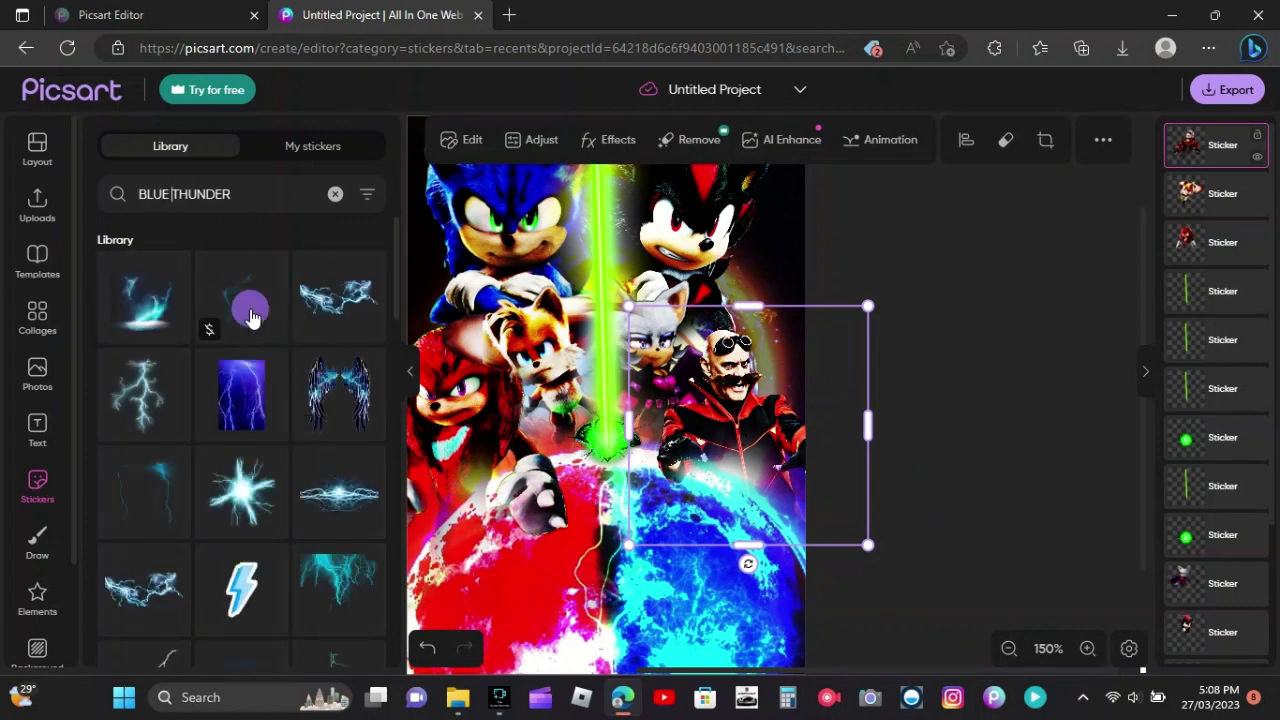
{"action": "left_click", "coordinate": [241, 295]}
{"action": "left_click", "coordinate": [1008, 648]}
{"action": "left_click", "coordinate": [1008, 648]}
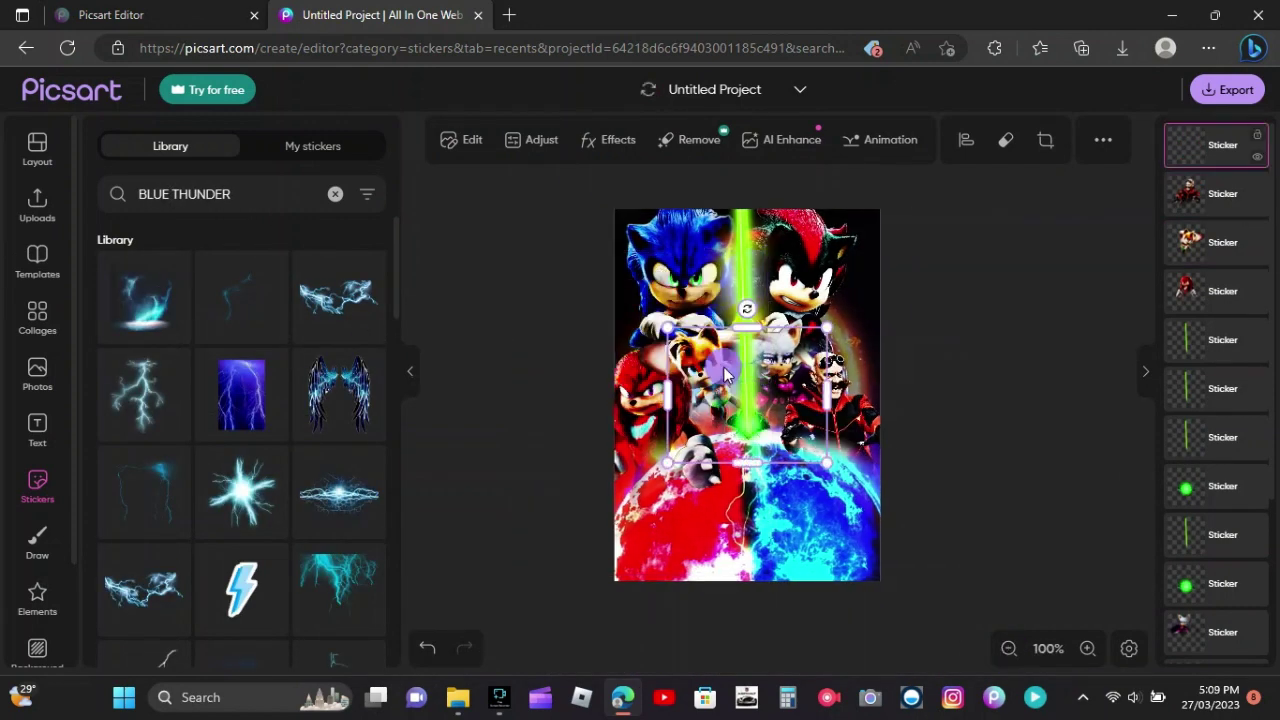
{"action": "left_click_drag", "start_coordinate": [757, 390], "coordinate": [679, 225]}
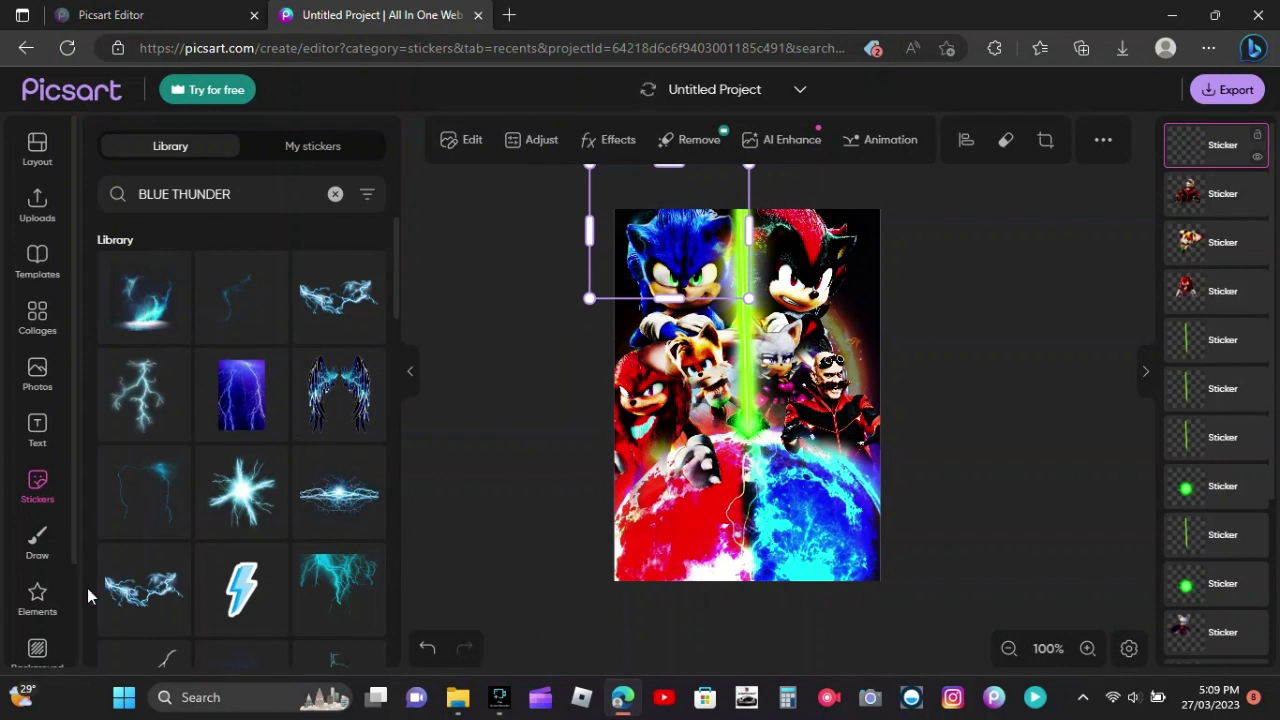
Step: Add the blue corner lightning sticker over Sonic's head and the small curved blue bolt sticker beside Sonic's gloves, near the green beam
{"action": "left_click", "coordinate": [108, 516]}
{"action": "left_click_drag", "start_coordinate": [741, 389], "coordinate": [665, 272]}
{"action": "left_click_drag", "start_coordinate": [398, 305], "coordinate": [398, 372]}
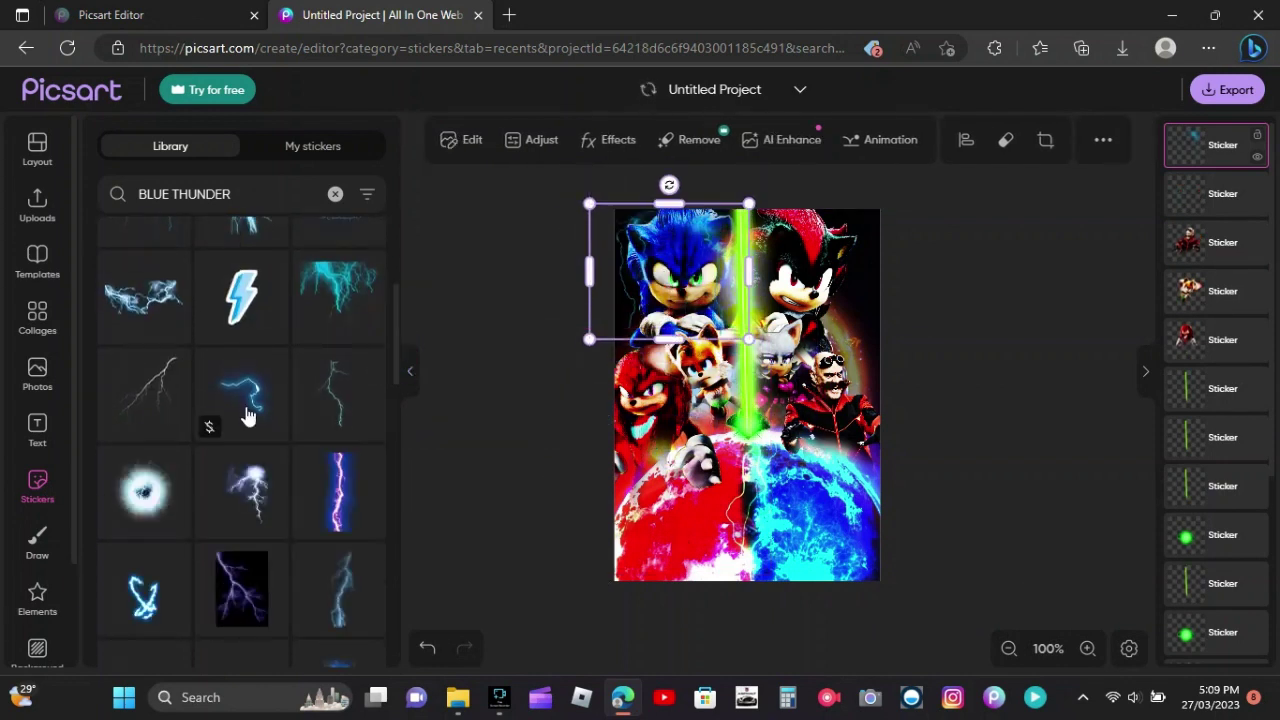
{"action": "left_click", "coordinate": [242, 407]}
{"action": "left_click_drag", "start_coordinate": [757, 400], "coordinate": [669, 293]}
{"action": "left_click_drag", "start_coordinate": [737, 366], "coordinate": [723, 331]}
{"action": "left_click_drag", "start_coordinate": [1186, 161], "coordinate": [1211, 260]}
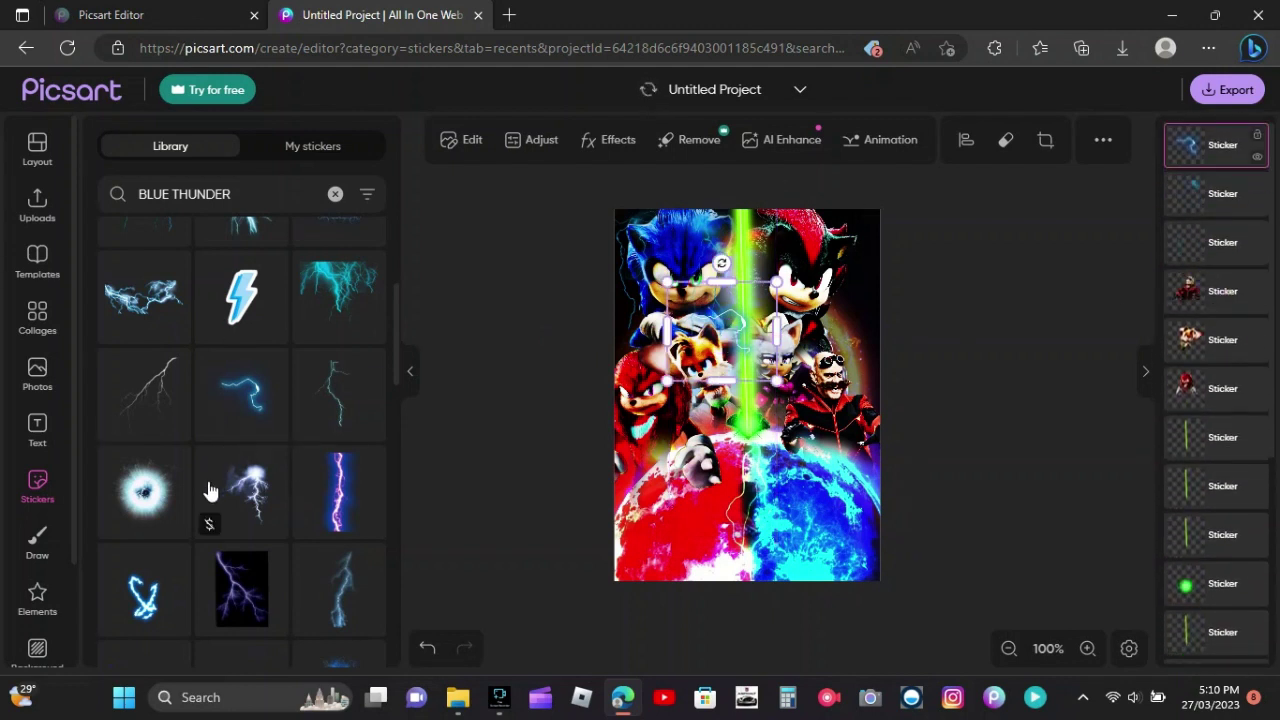
Step: Add the blue smoke sticker from the BLUE THUNDER results and move it over Sonic's arms at the poster's edge
{"action": "left_click_drag", "start_coordinate": [396, 314], "coordinate": [360, 382]}
{"action": "left_click", "coordinate": [342, 343]}
{"action": "left_click_drag", "start_coordinate": [760, 398], "coordinate": [651, 331]}
Step: Try the Lighten blend mode on the blue smoke sticker, and set its blend mode to Overlay
{"action": "left_click", "coordinate": [480, 146]}
{"action": "left_click", "coordinate": [205, 392]}
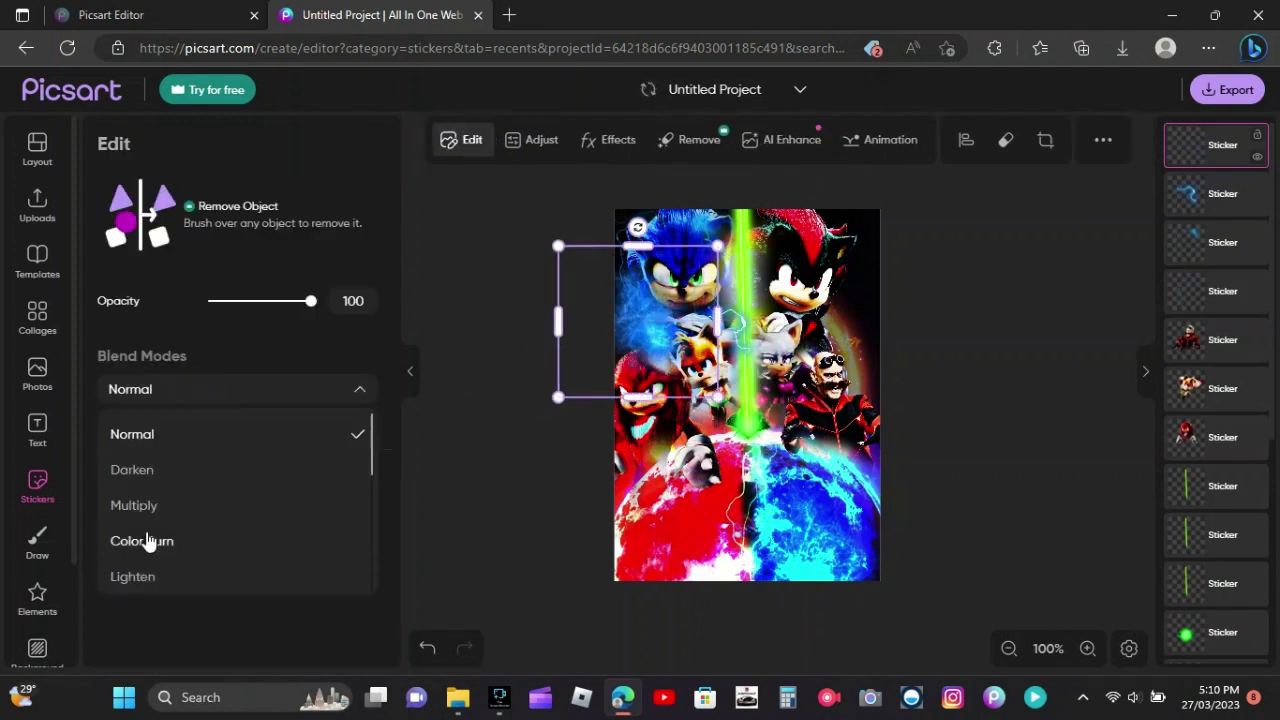
{"action": "left_click", "coordinate": [150, 576]}
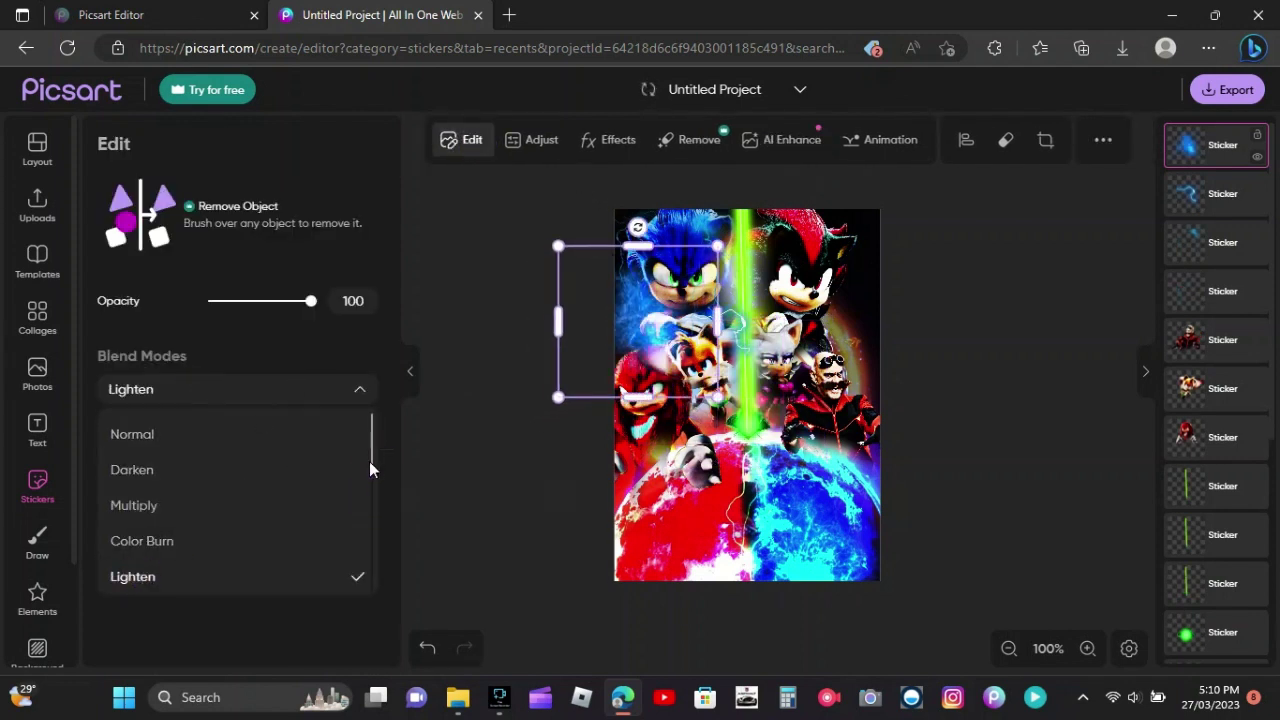
{"action": "left_click_drag", "start_coordinate": [370, 463], "coordinate": [372, 517]}
{"action": "left_click", "coordinate": [220, 547]}
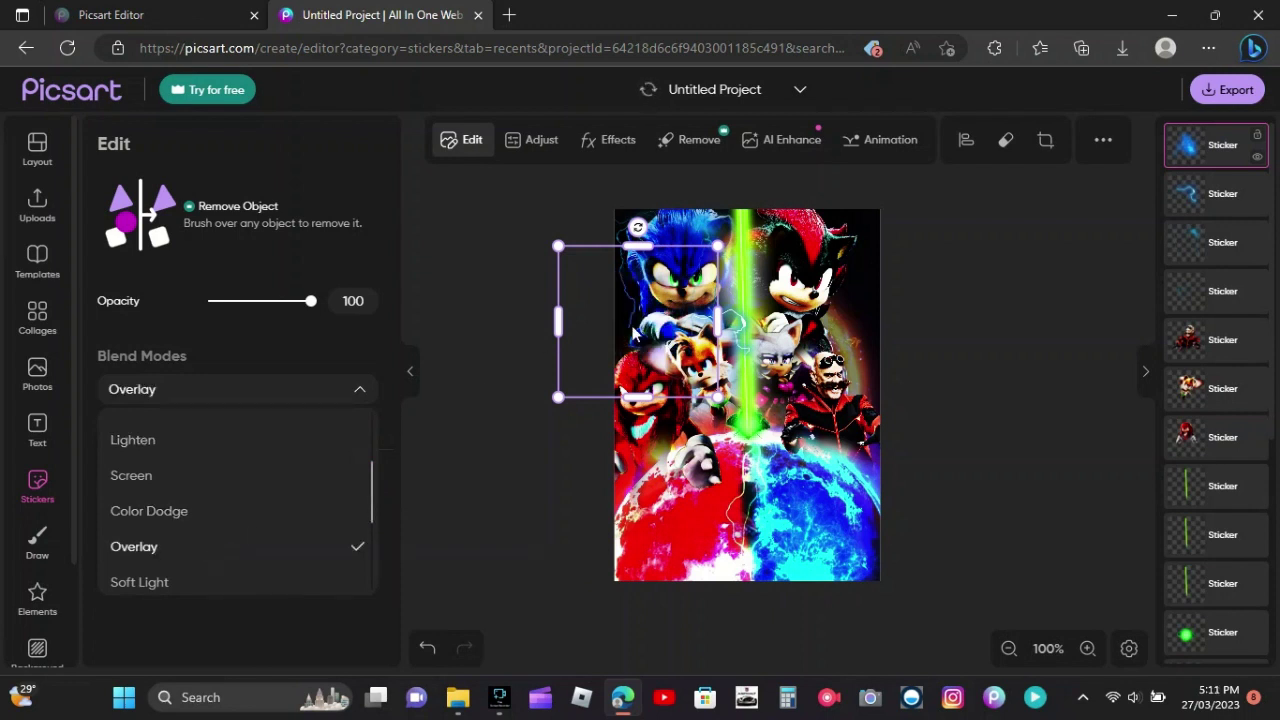
Step: Look through the remaining BLUE THUNDER stickers, and search the sticker library for SONIC EYE
{"action": "left_click", "coordinate": [33, 477]}
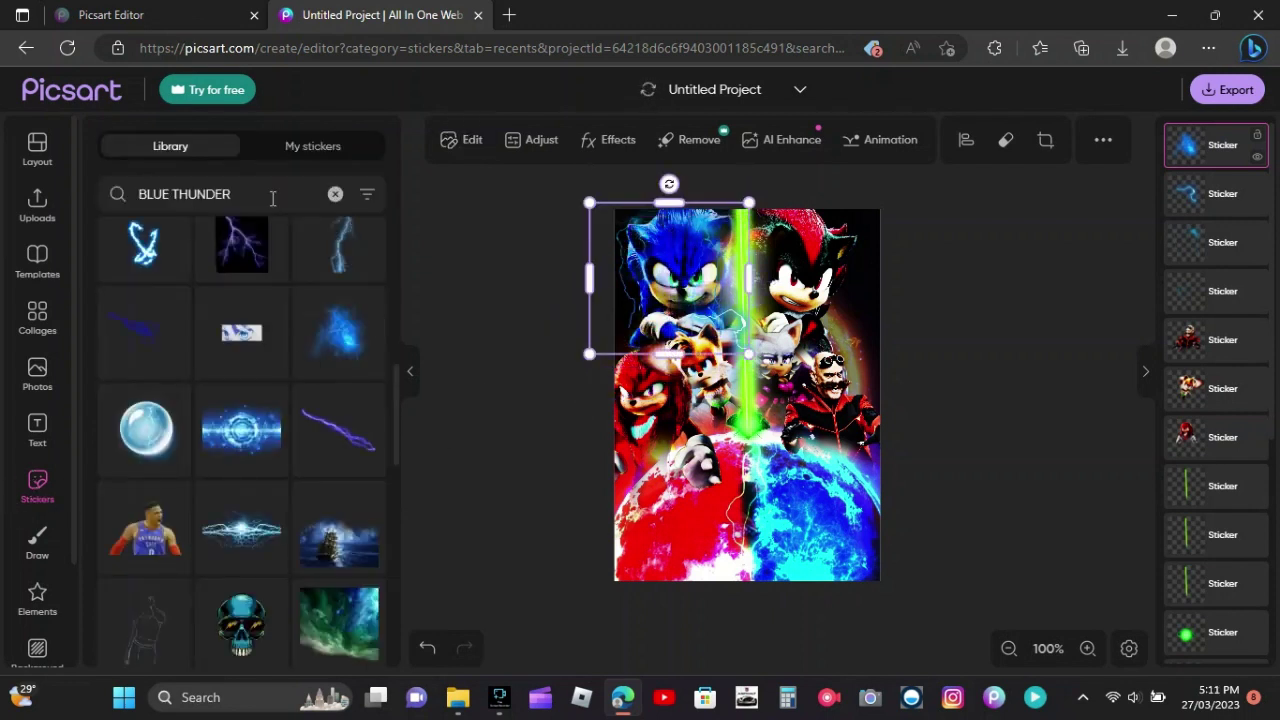
{"action": "left_click_drag", "start_coordinate": [397, 418], "coordinate": [395, 513]}
{"action": "left_click", "coordinate": [247, 194]}
{"action": "key", "text": "BackSpace"}
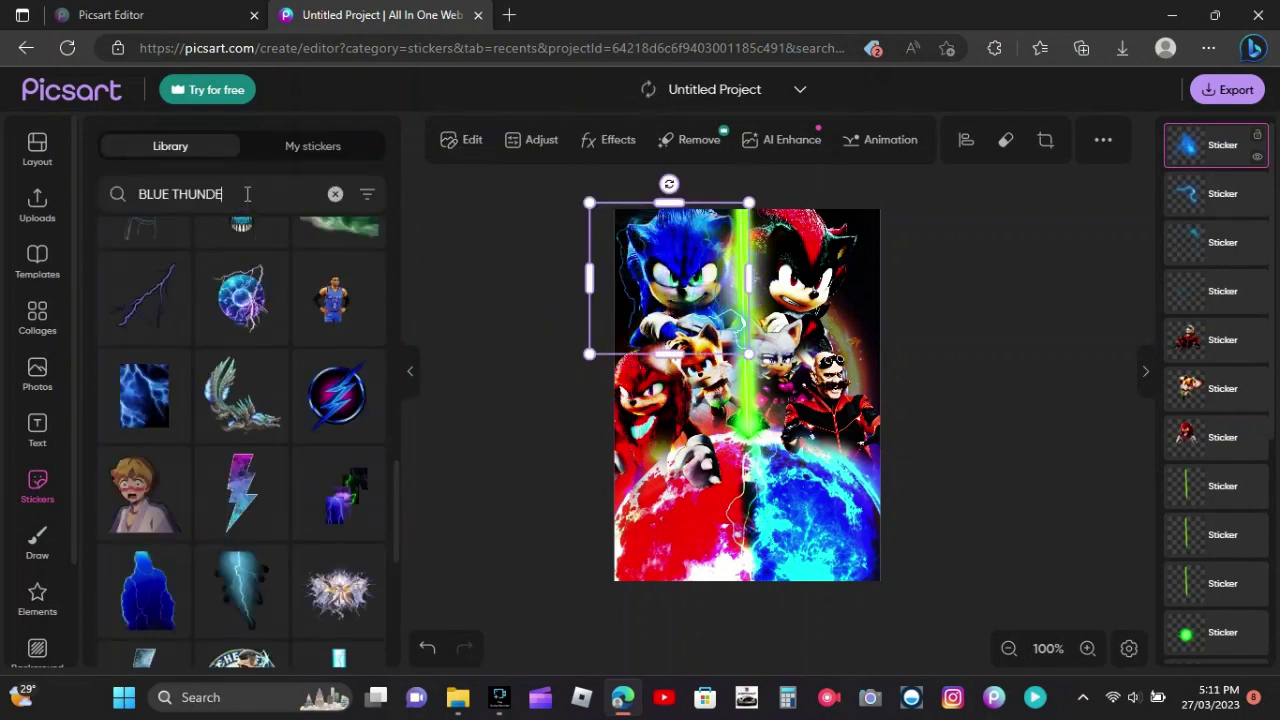
{"action": "type", "text": "SONIC EYE"}
{"action": "key", "text": "Return"}
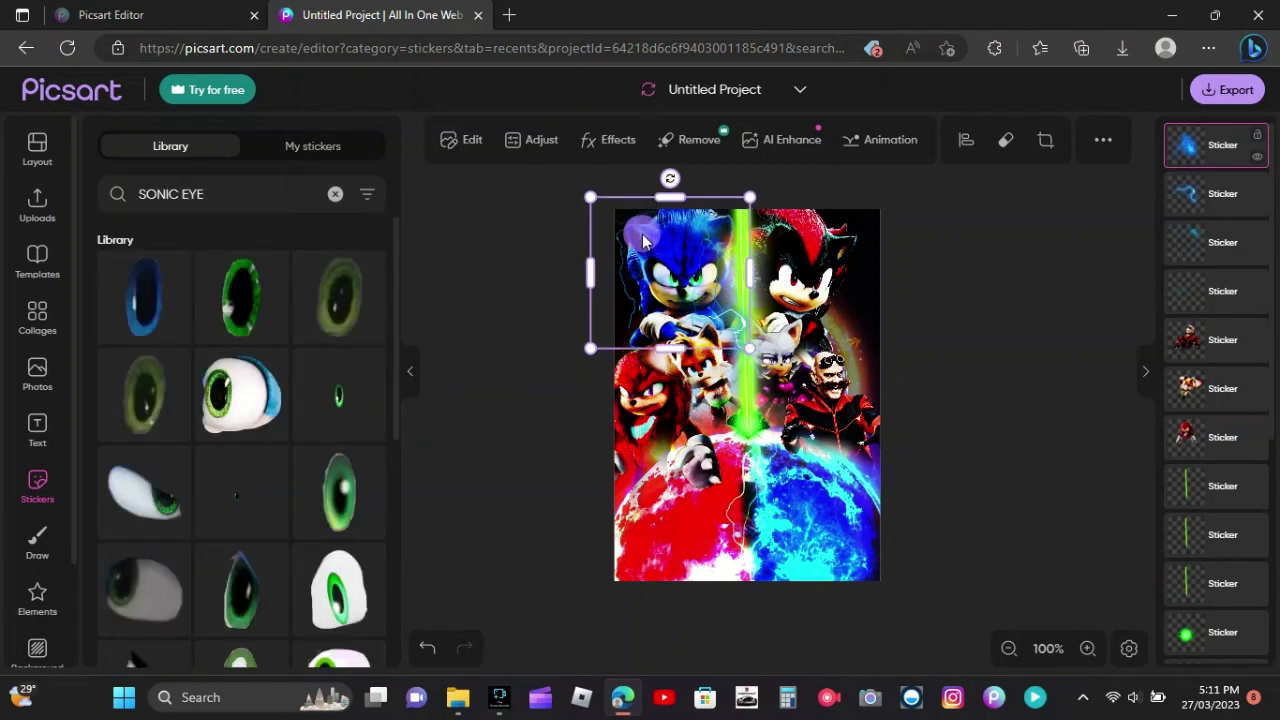
Step: Try the blue eye sticker on the poster and delete it
{"action": "left_click", "coordinate": [630, 230]}
{"action": "mouse_move", "coordinate": [396, 338]}
{"action": "left_mouse_down"}
{"action": "mouse_move", "coordinate": [411, 491]}
{"action": "mouse_move", "coordinate": [398, 560]}
{"action": "mouse_move", "coordinate": [397, 320]}
{"action": "left_mouse_up"}
{"action": "left_click", "coordinate": [114, 322]}
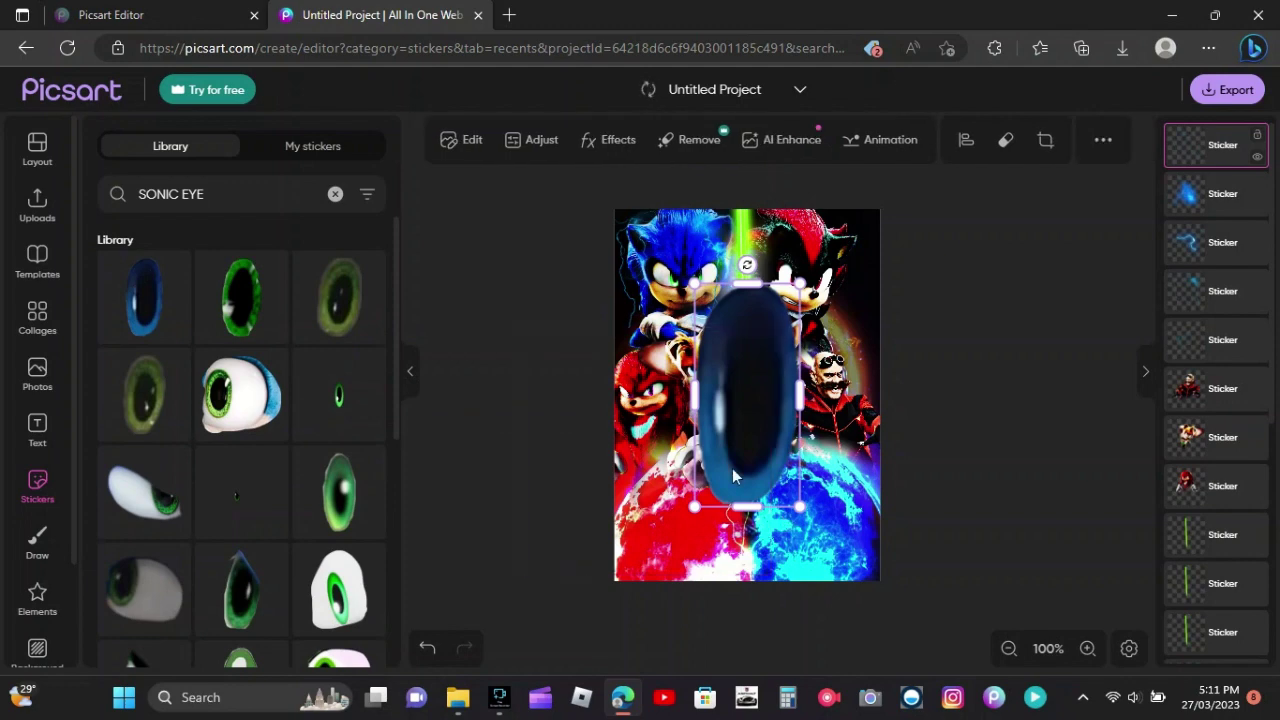
{"action": "key", "text": "Delete"}
Step: Search the sticker library for SONIC MOVIE 3 and add the blue and red SONIC 3 logo sticker
{"action": "left_click", "coordinate": [335, 194]}
{"action": "type", "text": "SONIC MOVIE 3"}
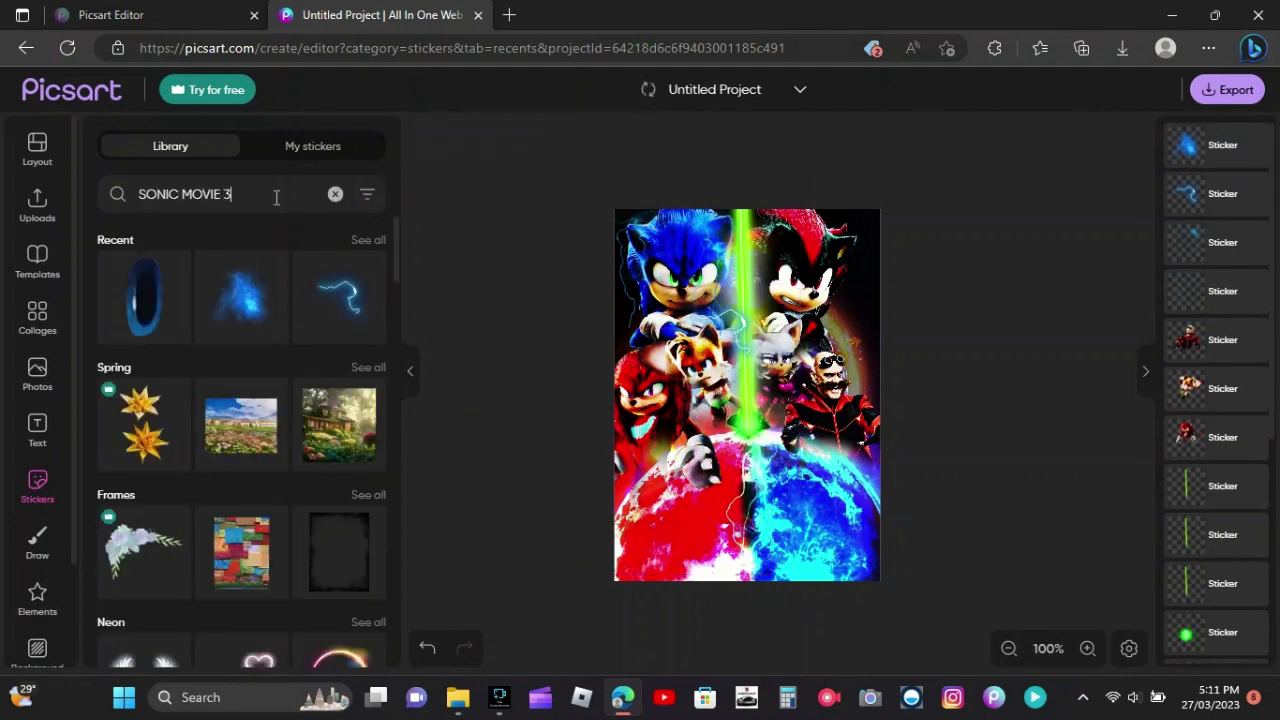
{"action": "key", "text": "Return"}
{"action": "left_click_drag", "start_coordinate": [400, 284], "coordinate": [388, 460]}
{"action": "left_click", "coordinate": [175, 318]}
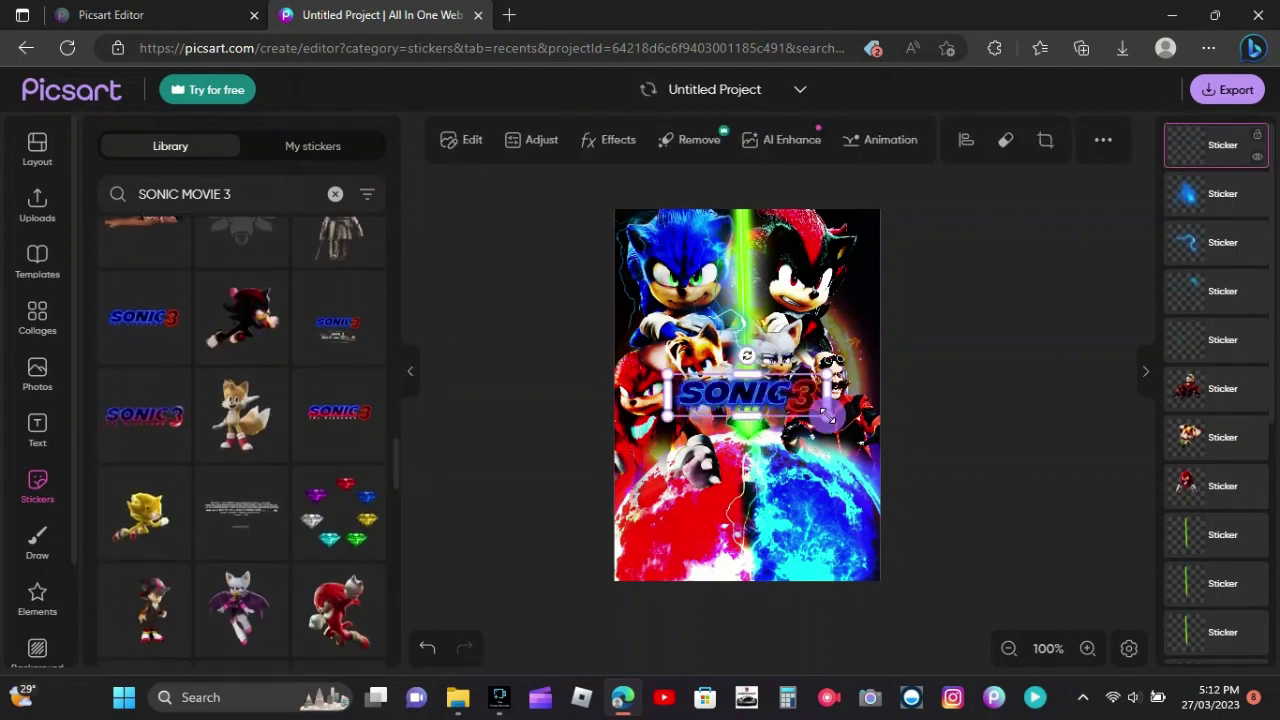
Step: Enlarge the SONIC 3 logo to nearly the poster's width and place it across the upper part of the planet
{"action": "left_click_drag", "start_coordinate": [828, 416], "coordinate": [888, 535]}
{"action": "left_click_drag", "start_coordinate": [807, 505], "coordinate": [800, 490]}
{"action": "left_click", "coordinate": [530, 143]}
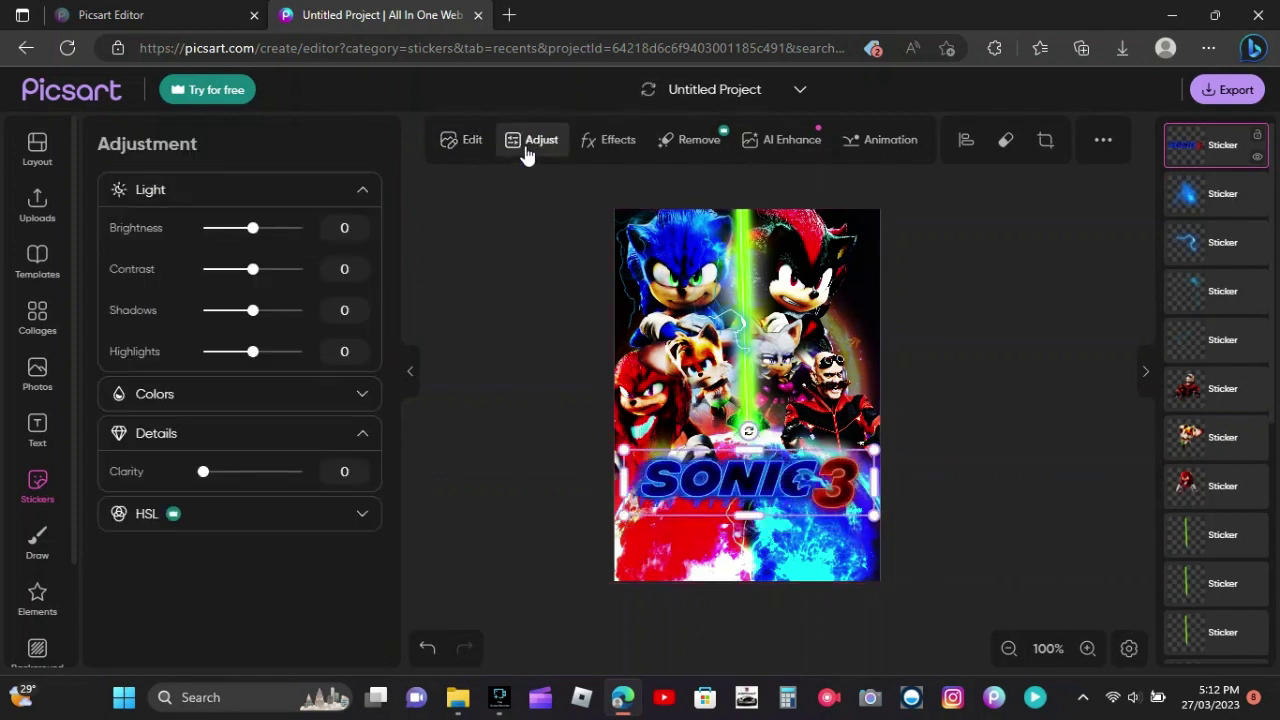
Step: Add the movie credits sticker from the SONIC MOVIE 3 results, enlarge it to the poster's width and center it below the logo
{"action": "left_click", "coordinate": [38, 486]}
{"action": "scroll", "coordinate": [254, 418], "scroll_direction": "down", "scroll_amount": 3}
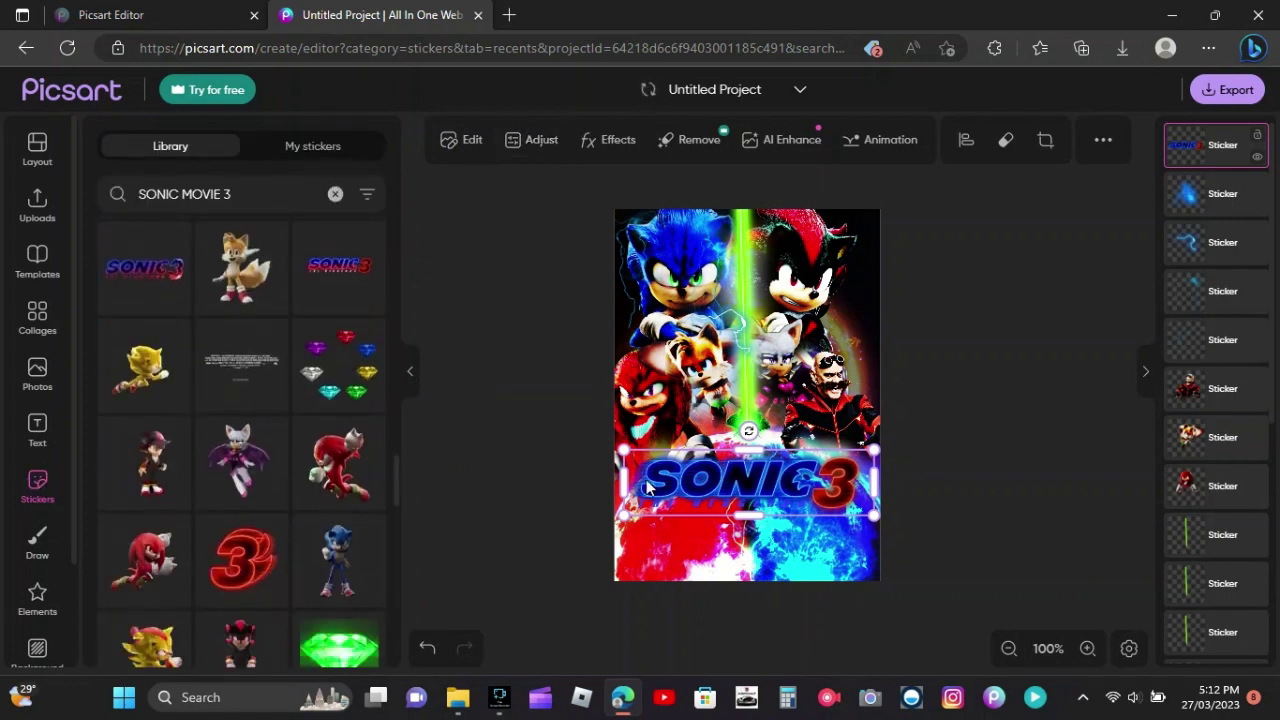
{"action": "left_click", "coordinate": [256, 368]}
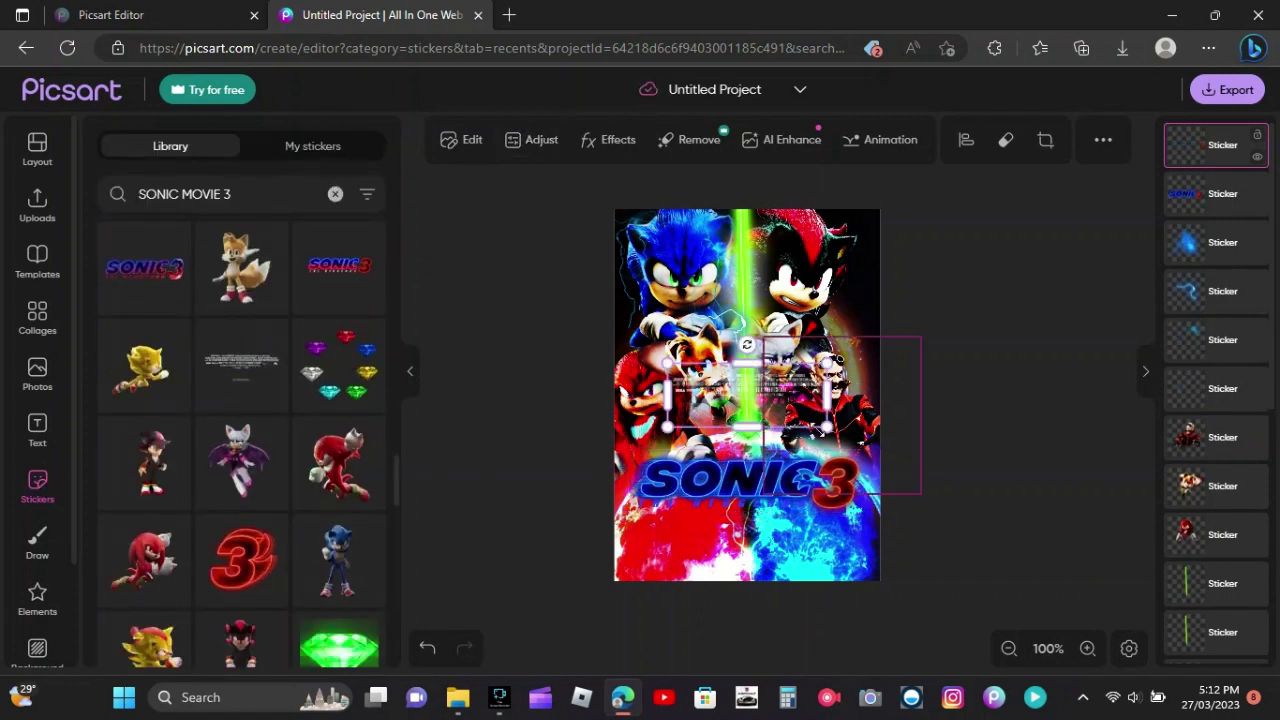
{"action": "left_click_drag", "start_coordinate": [830, 501], "coordinate": [828, 520]}
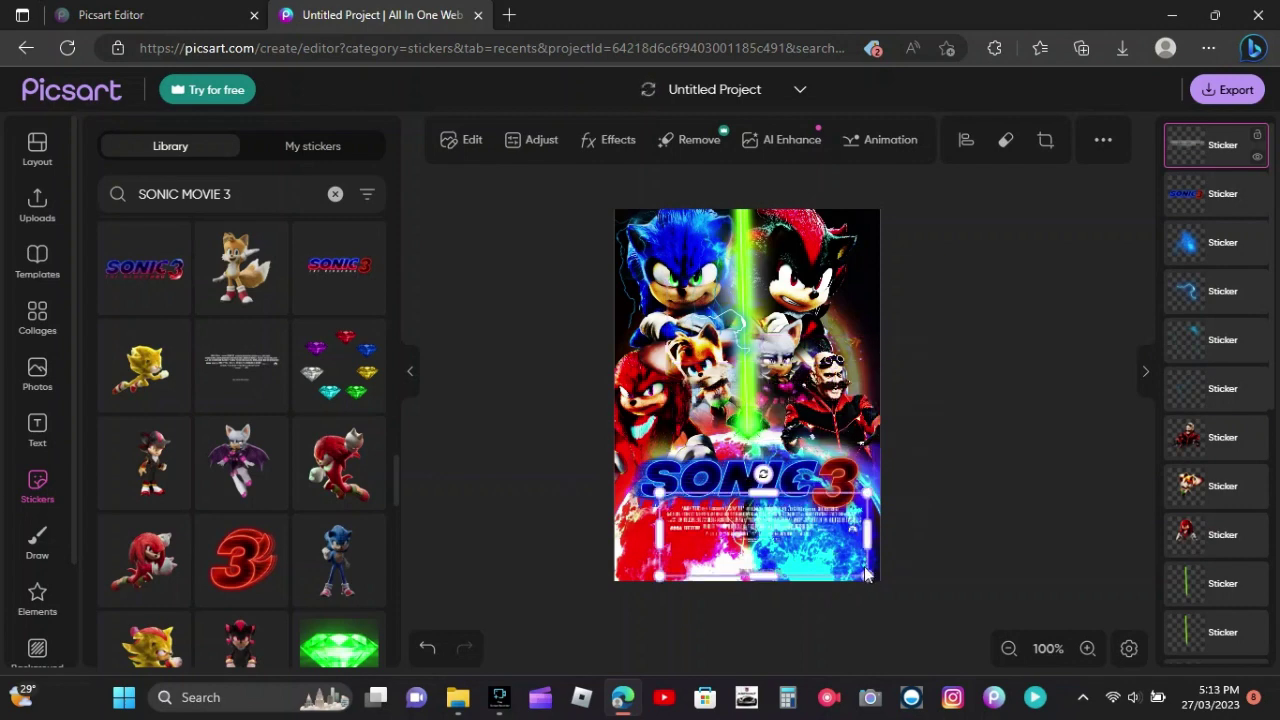
{"action": "left_click_drag", "start_coordinate": [866, 575], "coordinate": [980, 617]}
{"action": "left_click_drag", "start_coordinate": [838, 550], "coordinate": [733, 540]}
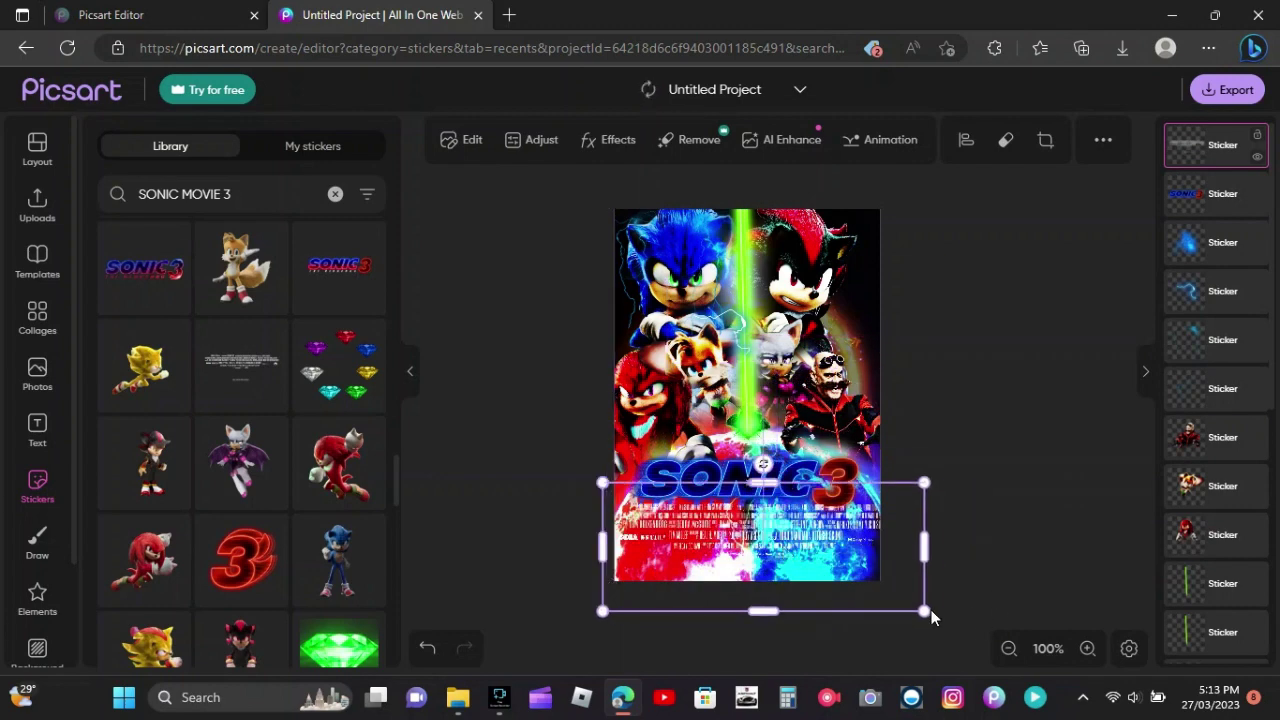
{"action": "left_click_drag", "start_coordinate": [896, 603], "coordinate": [880, 557]}
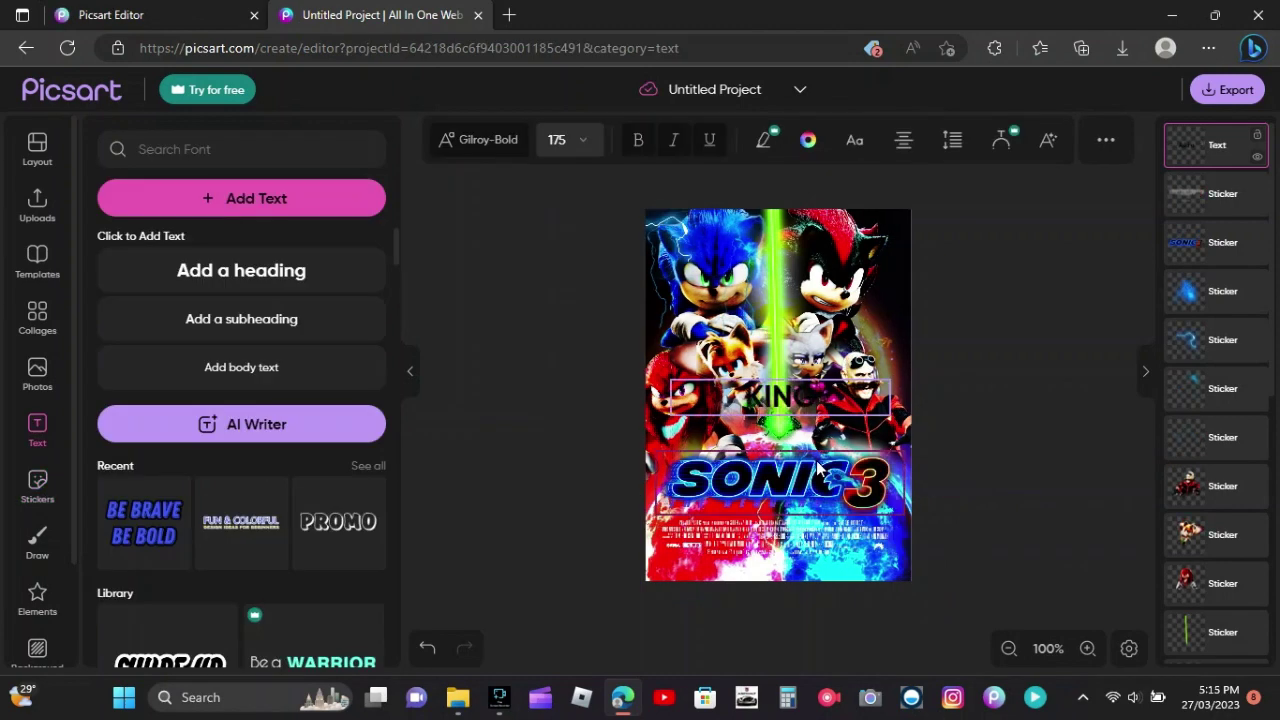
Step: Enter the creator's channel names in the text box on the poster, and set the text color to white
{"action": "type", "text": "ALILAAN PICSAR"}
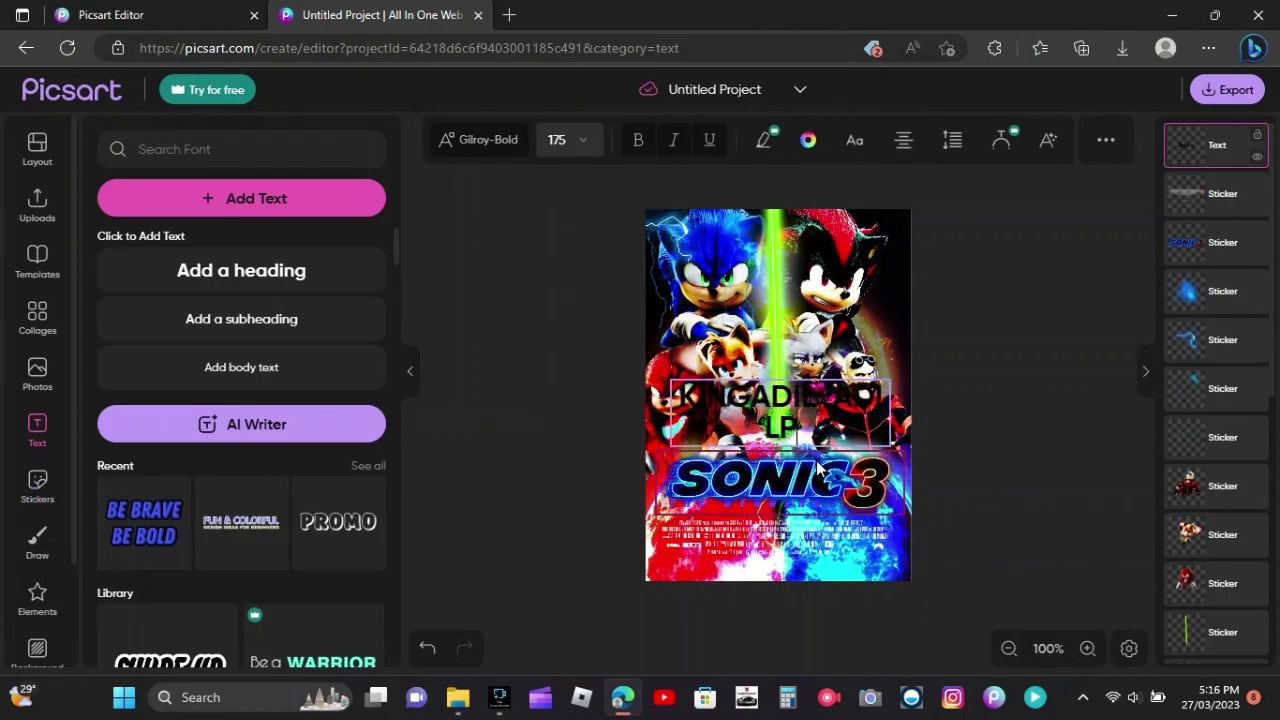
{"action": "type", "text": "TKING"}
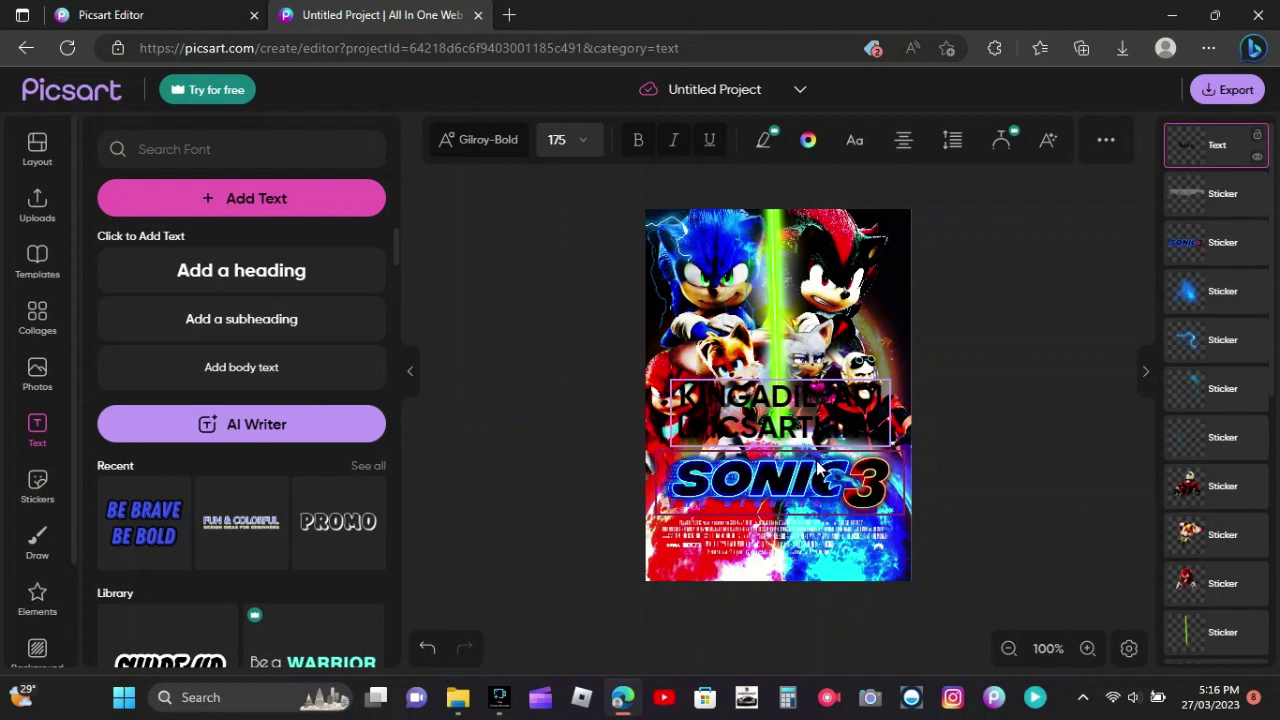
{"action": "left_click", "coordinate": [455, 150]}
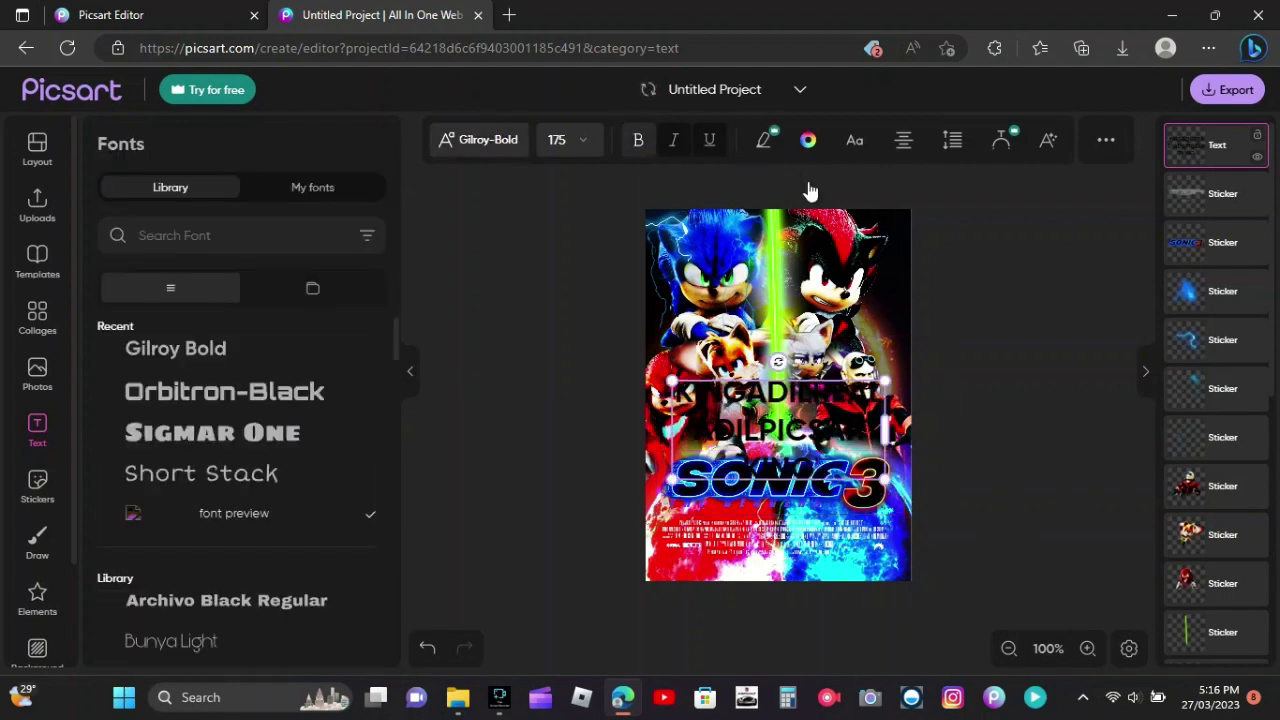
{"action": "left_click", "coordinate": [808, 139]}
{"action": "left_click", "coordinate": [97, 176]}
Step: Shrink the creator text and move it above Sonic's head in the poster's upper left corner
{"action": "left_click_drag", "start_coordinate": [885, 440], "coordinate": [765, 405]}
{"action": "left_click_drag", "start_coordinate": [740, 355], "coordinate": [712, 190]}
{"action": "left_click", "coordinate": [1027, 310]}
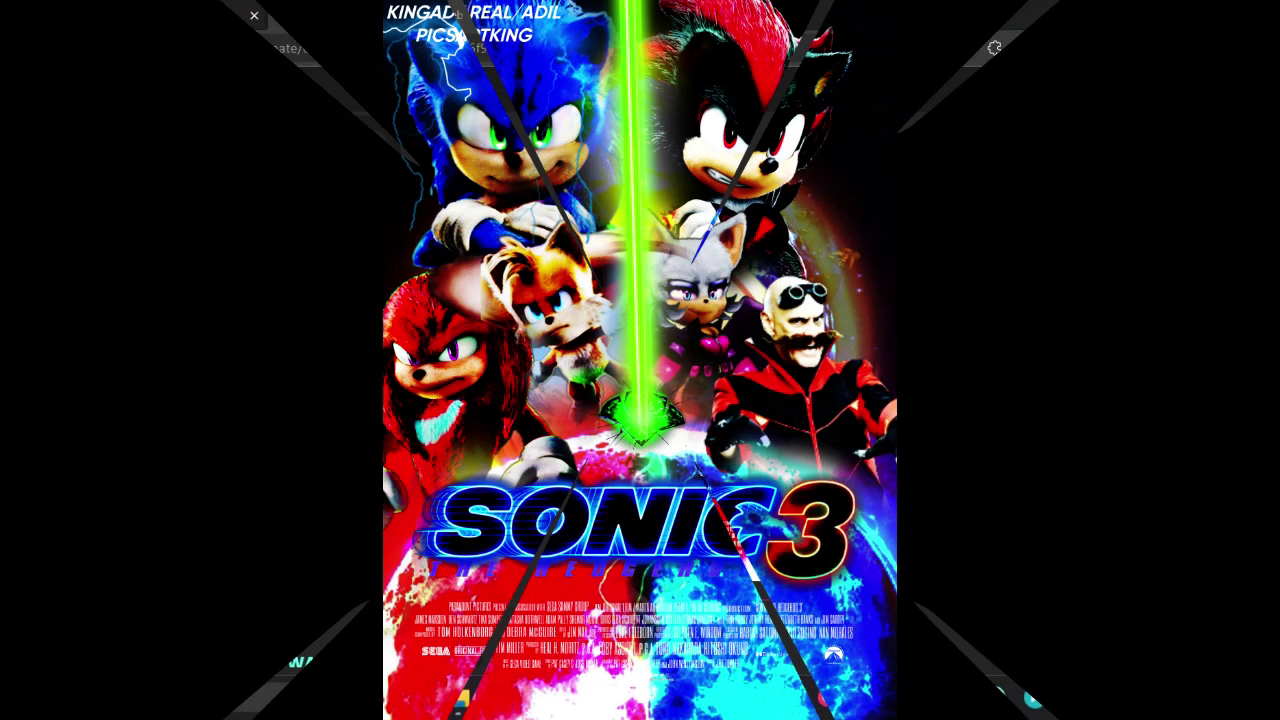